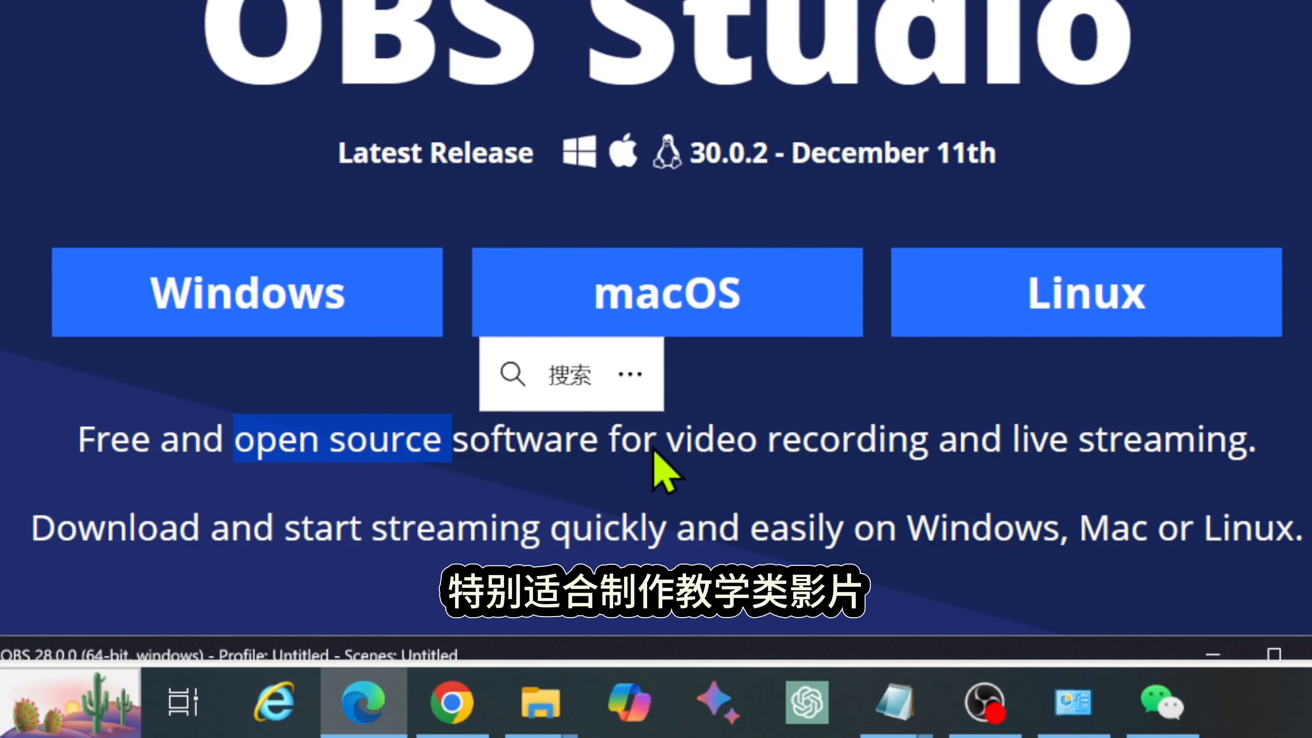
drag(647, 442, 1280, 469)
click(984, 440)
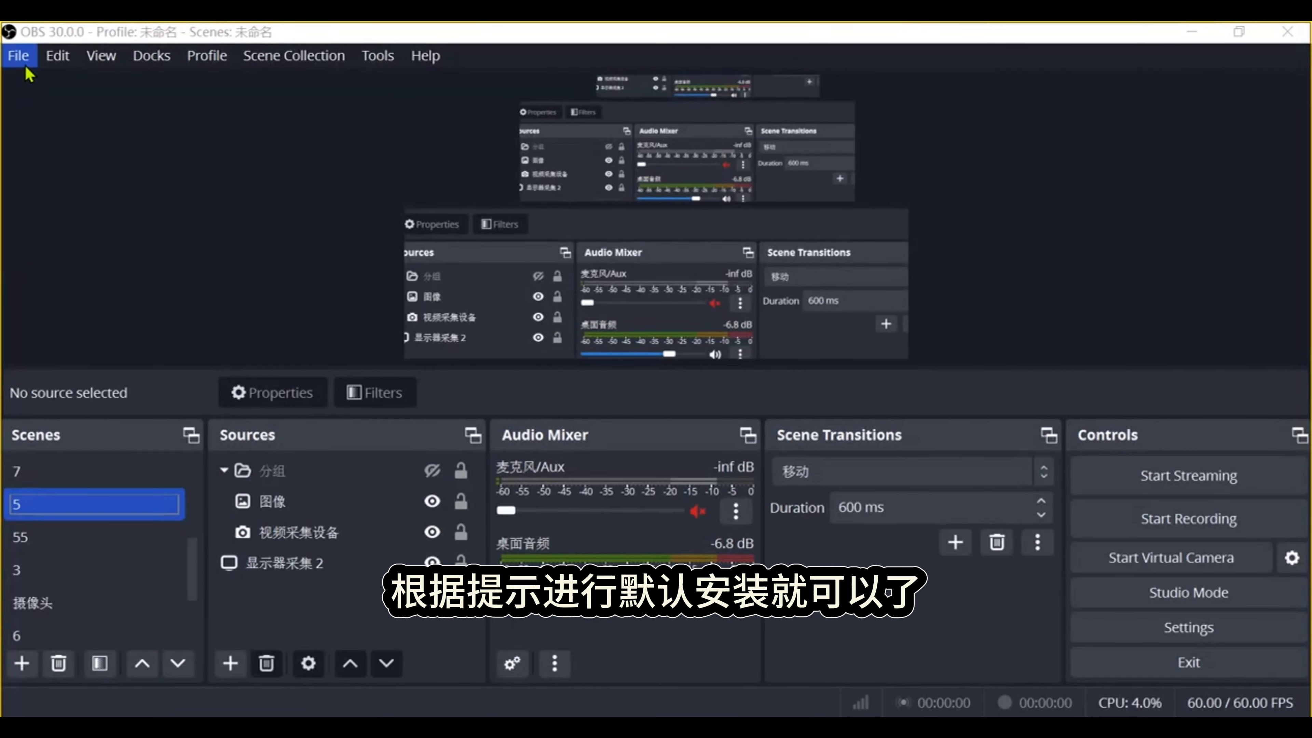
Change the interface language to 简体中文 in the general settings, save the change and restart the program.
click(19, 55)
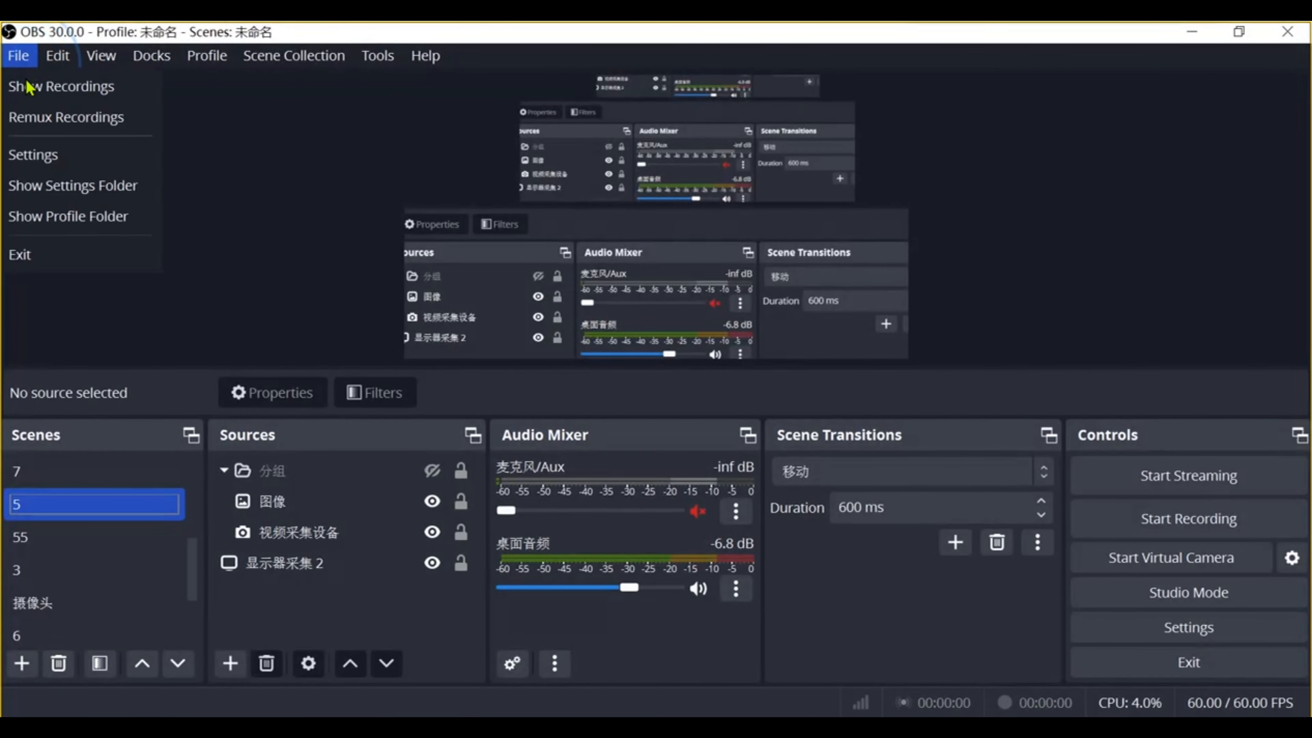
click(56, 152)
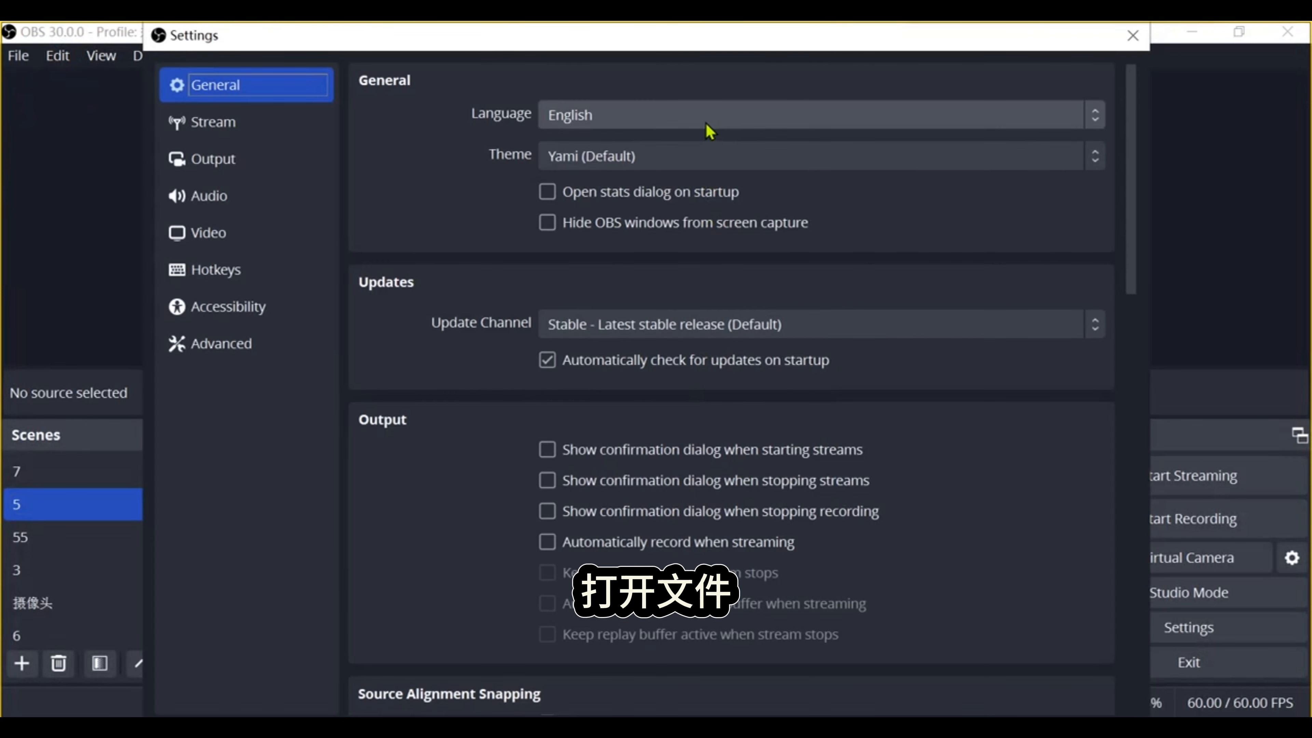
click(707, 119)
scroll(692, 253, down, 4)
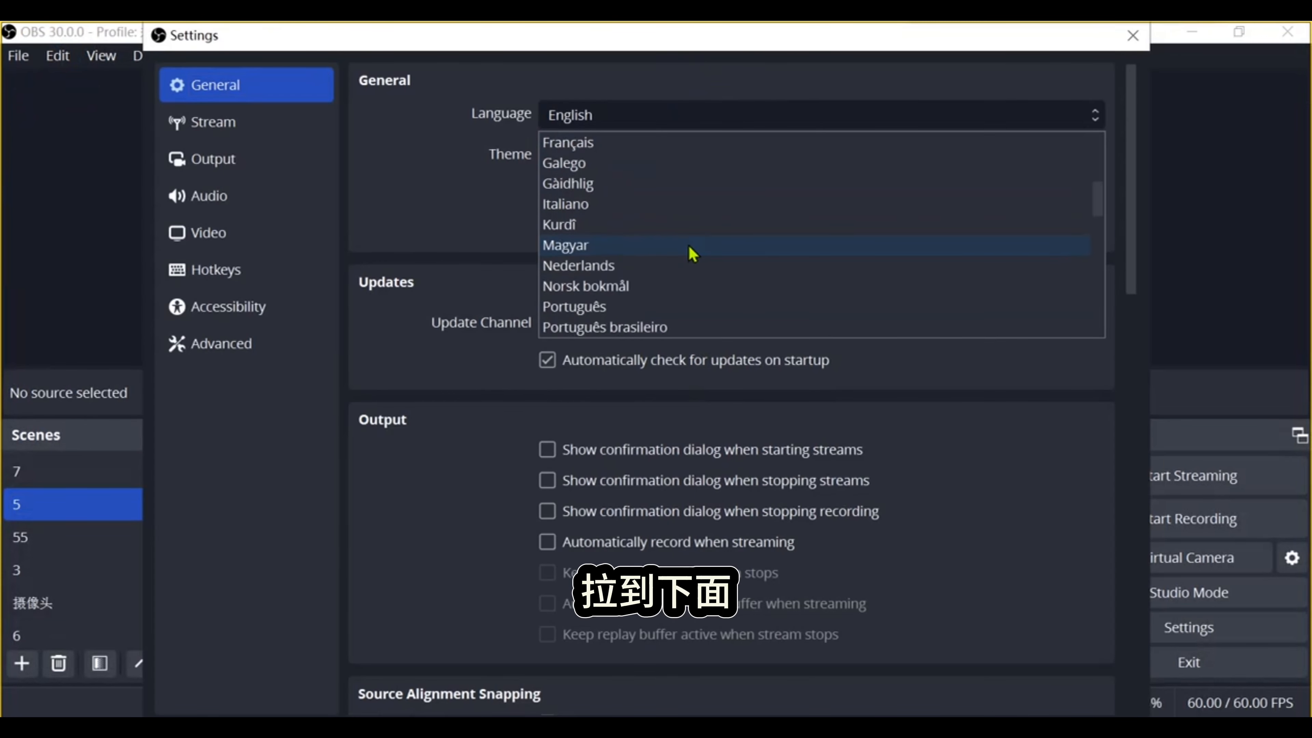
scroll(692, 253, down, 8)
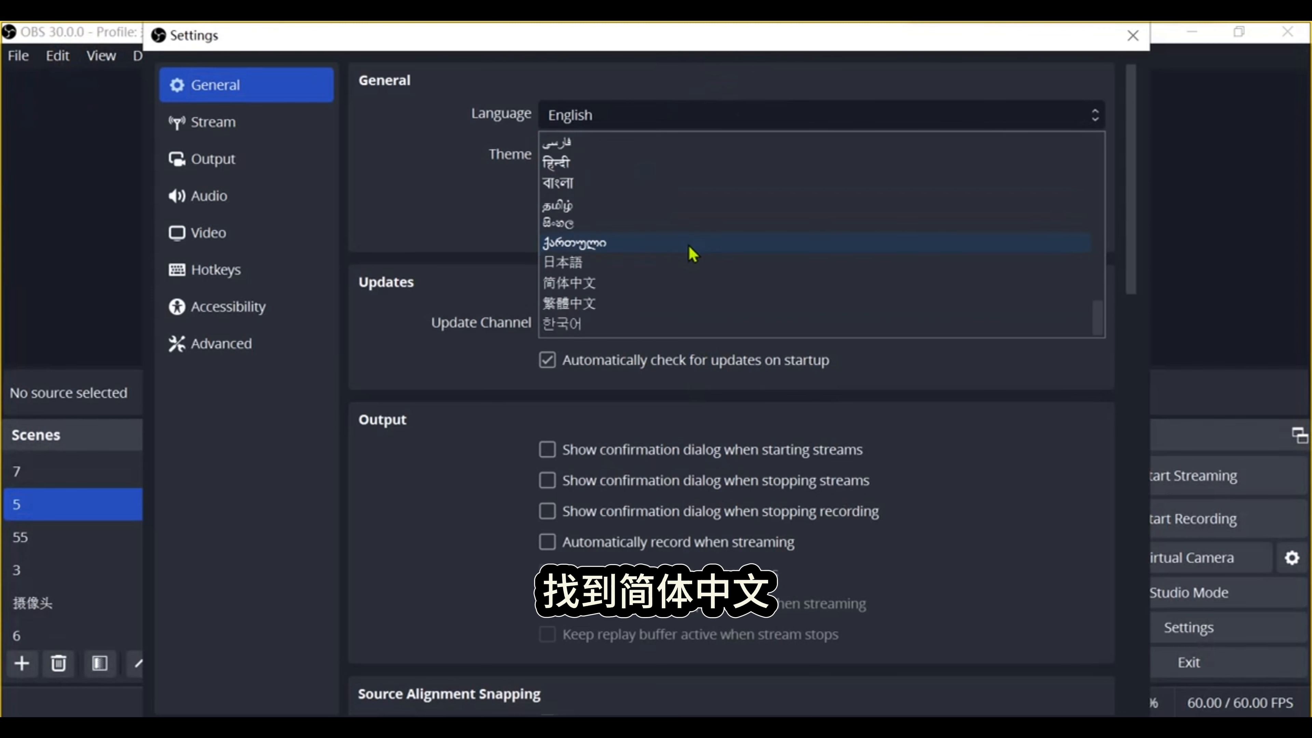
click(676, 283)
key(Escape)
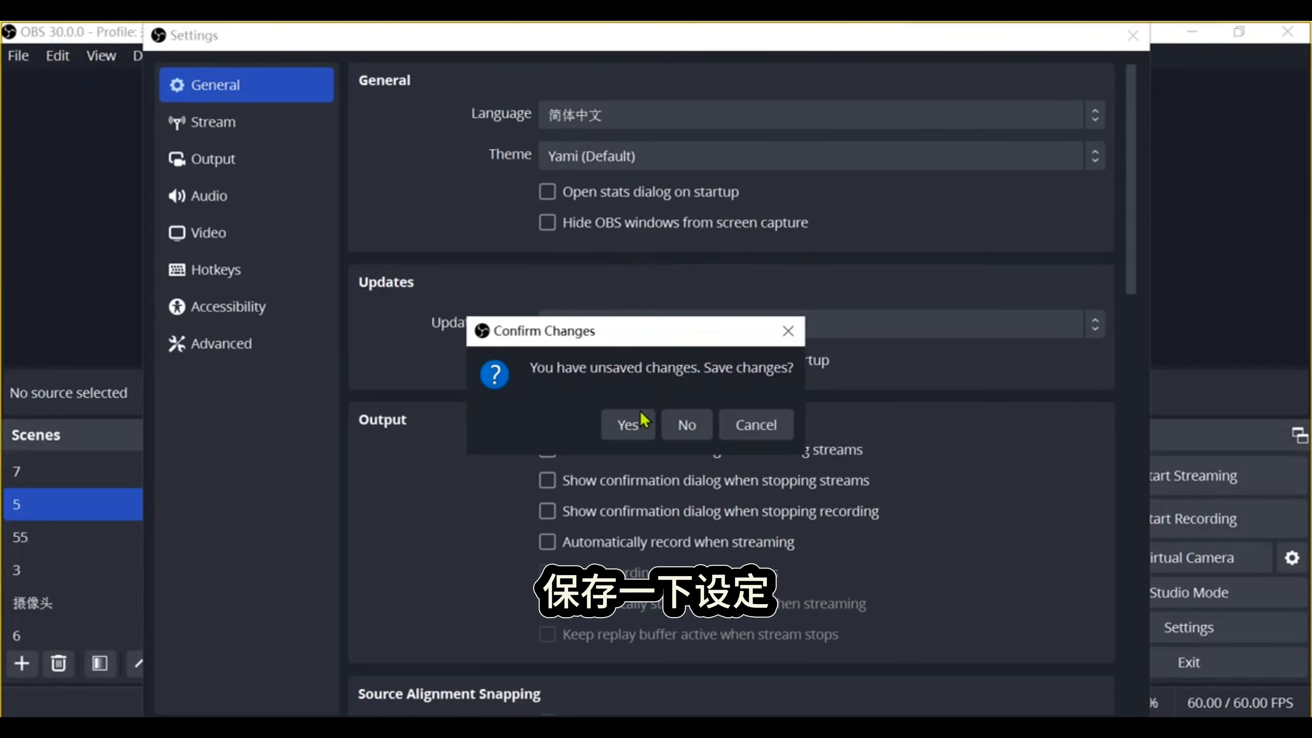
click(644, 422)
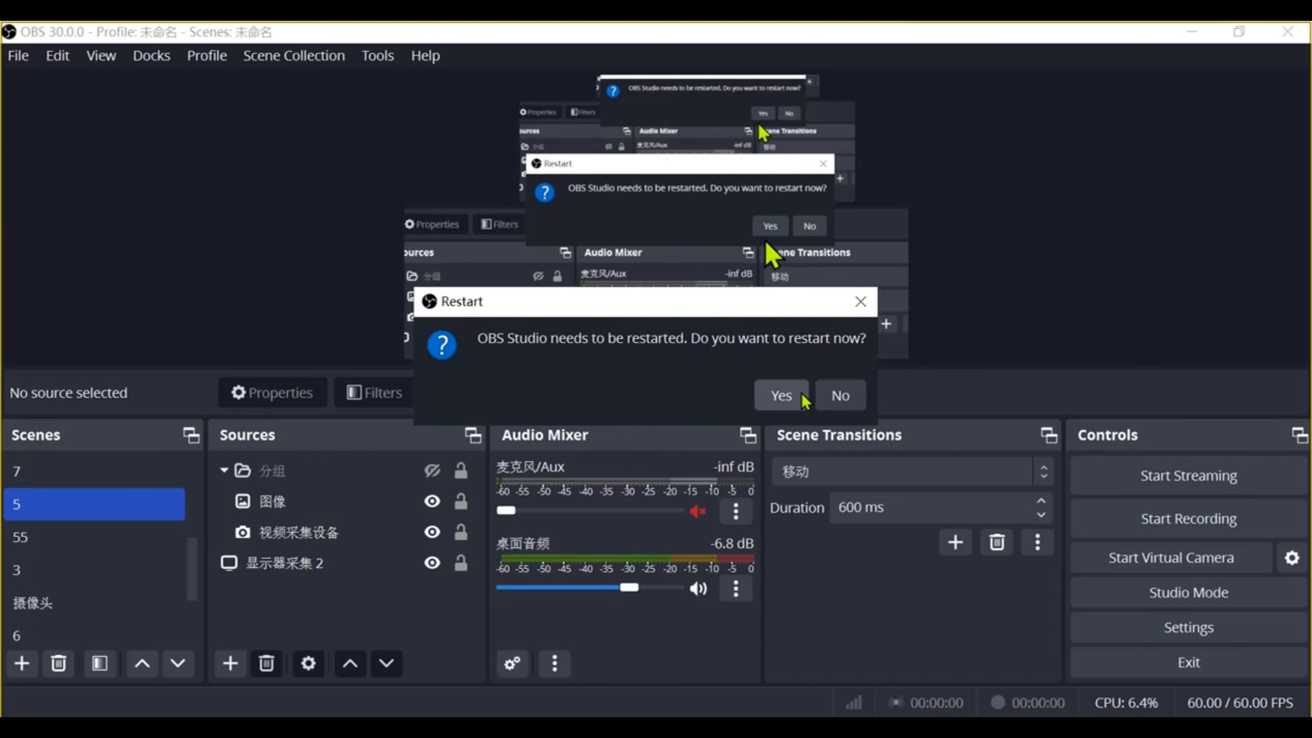
click(782, 396)
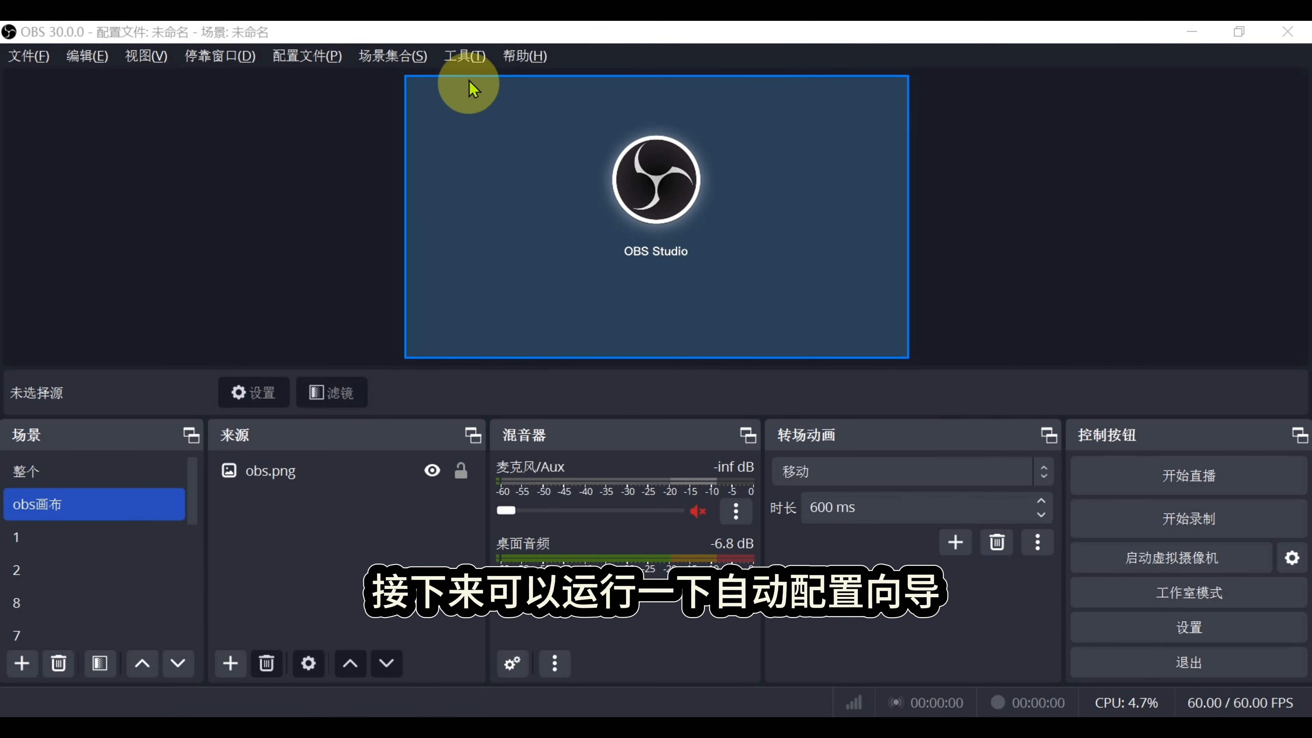
Start the auto-configuration wizard (自动配置向导) and choose to optimize for recording only, without streaming.
click(464, 56)
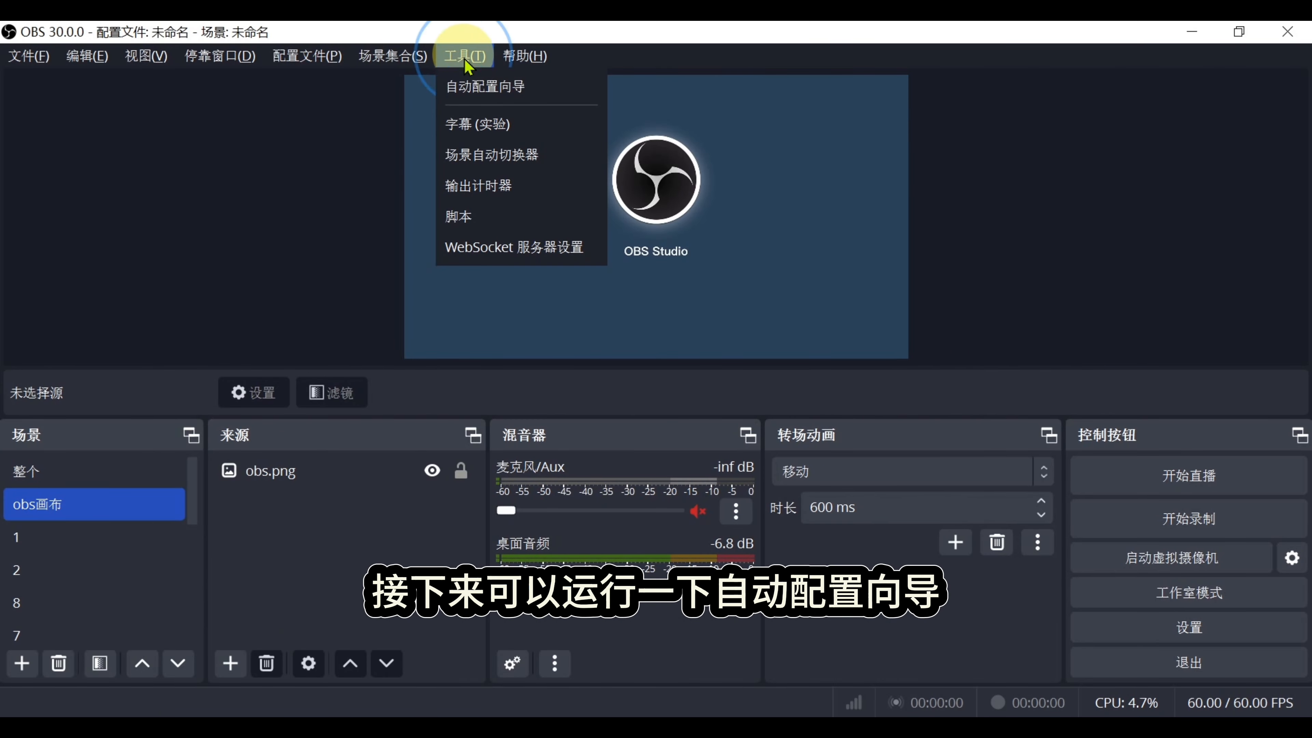
click(471, 82)
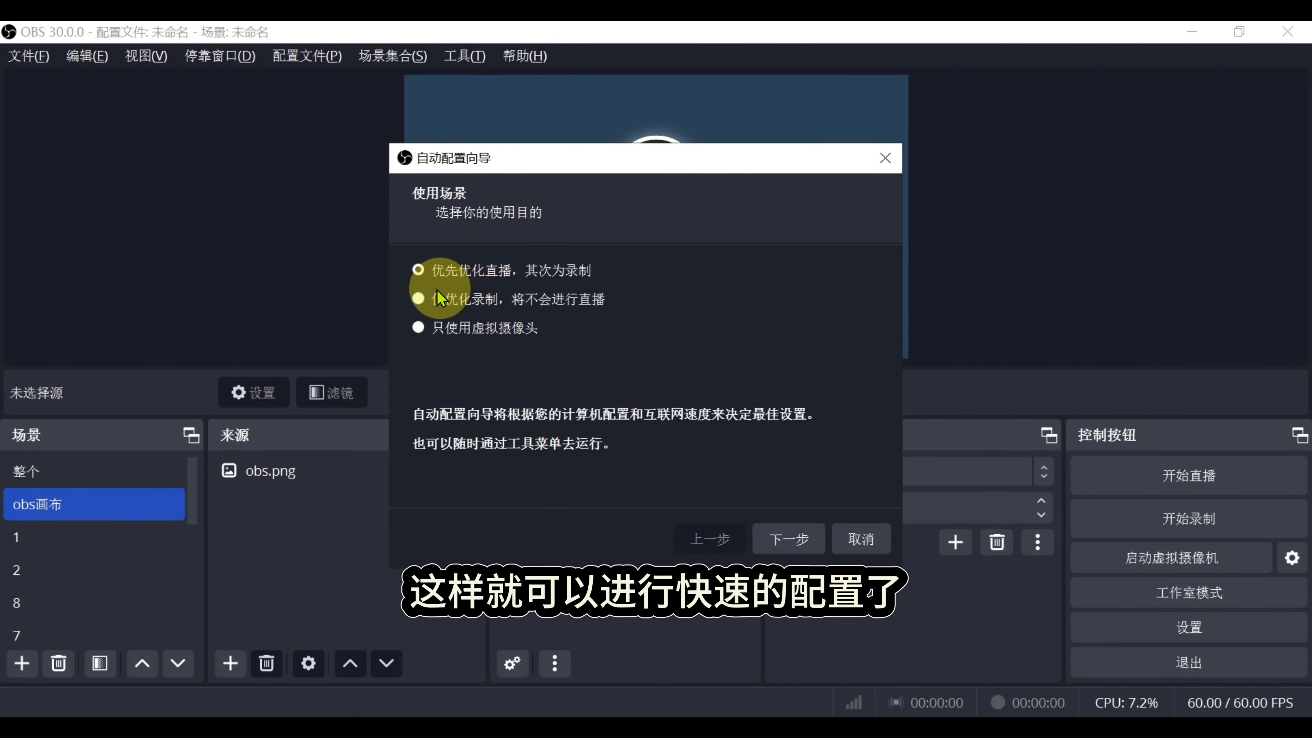
click(425, 298)
click(789, 540)
Set the wizard's base canvas resolution to 显示器 1 (1920x1080) and the frame rate to 60, and continue.
click(672, 277)
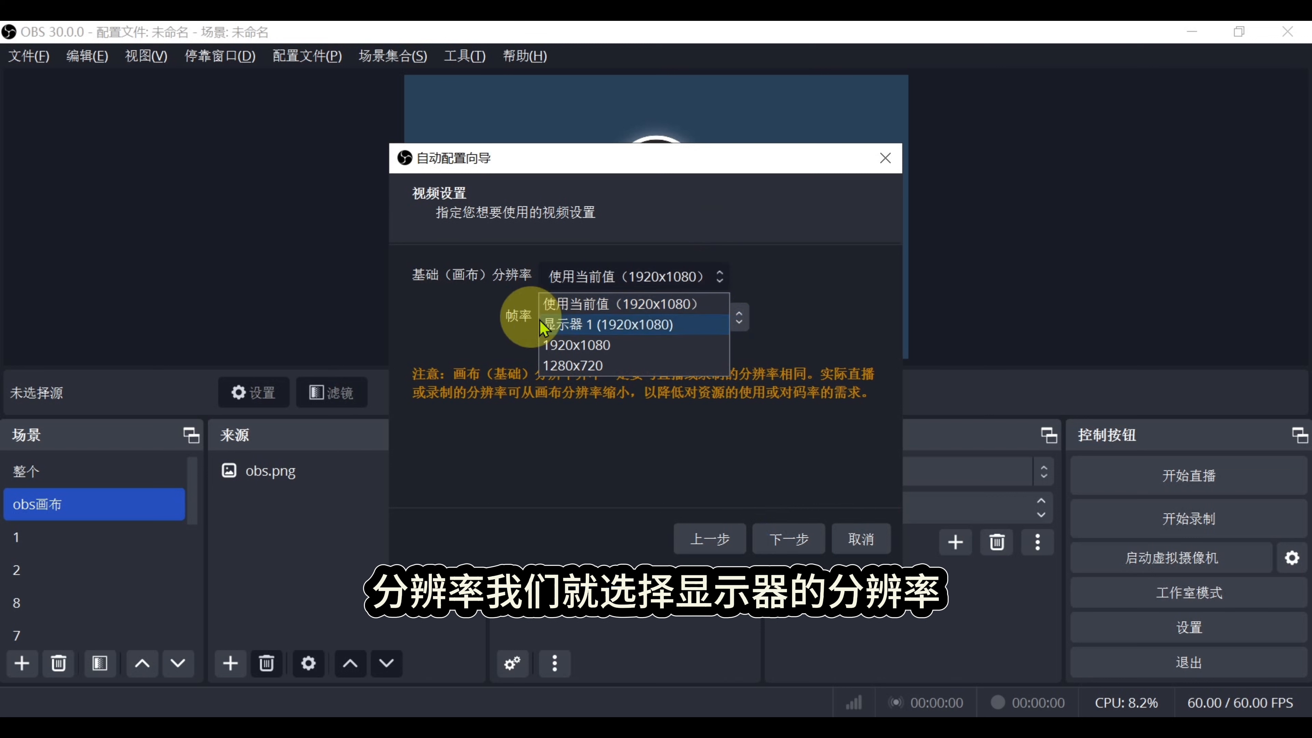
click(625, 327)
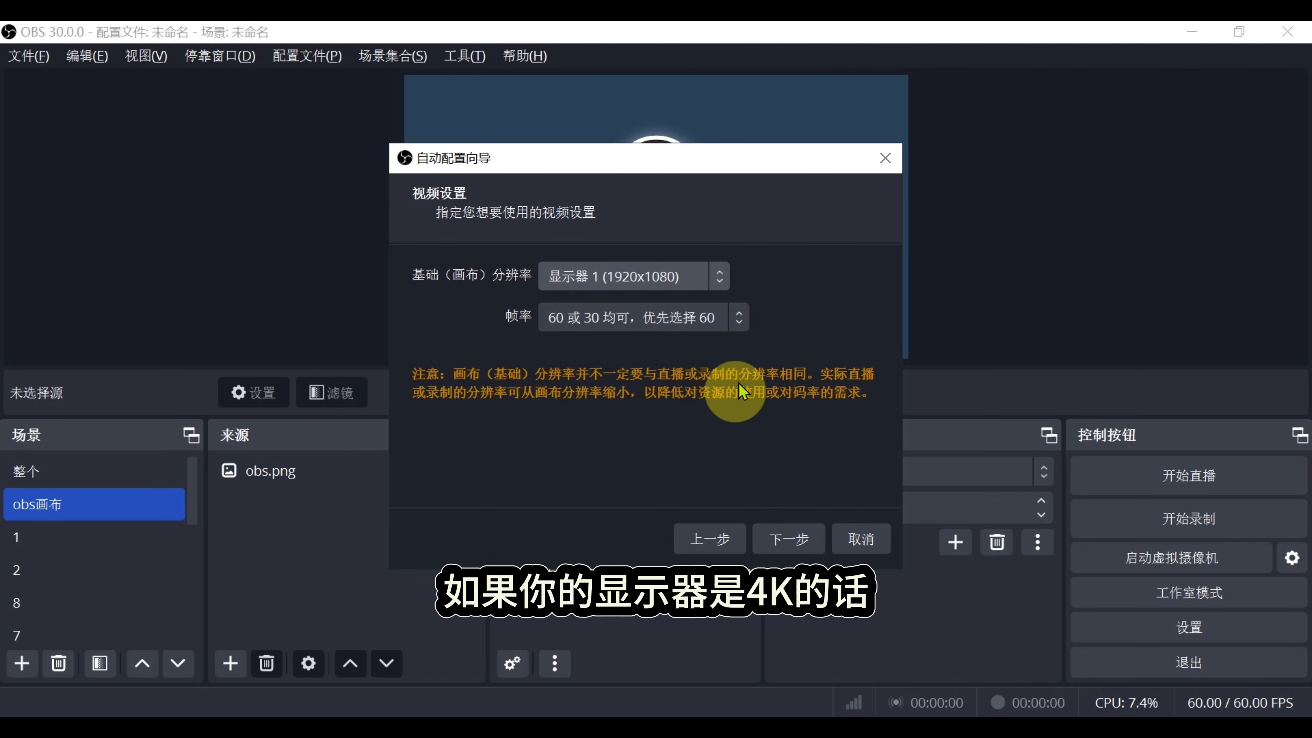
click(735, 320)
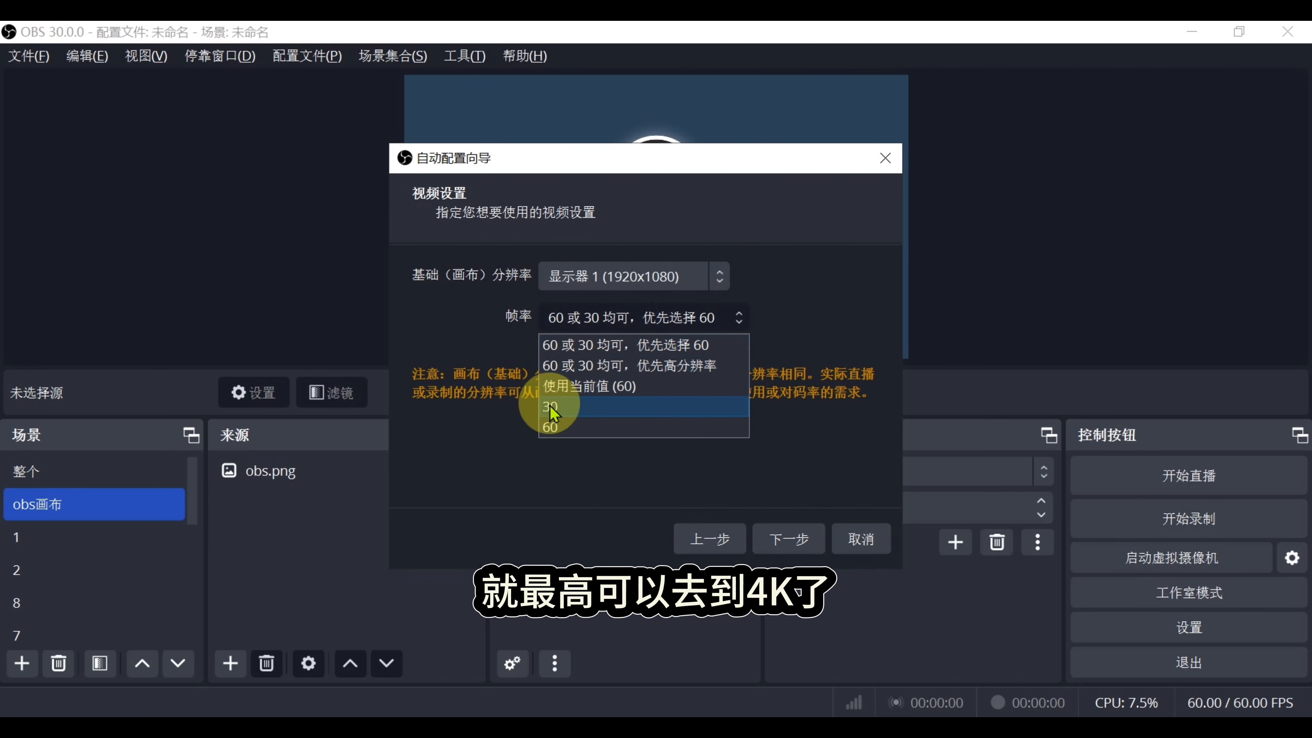
click(579, 427)
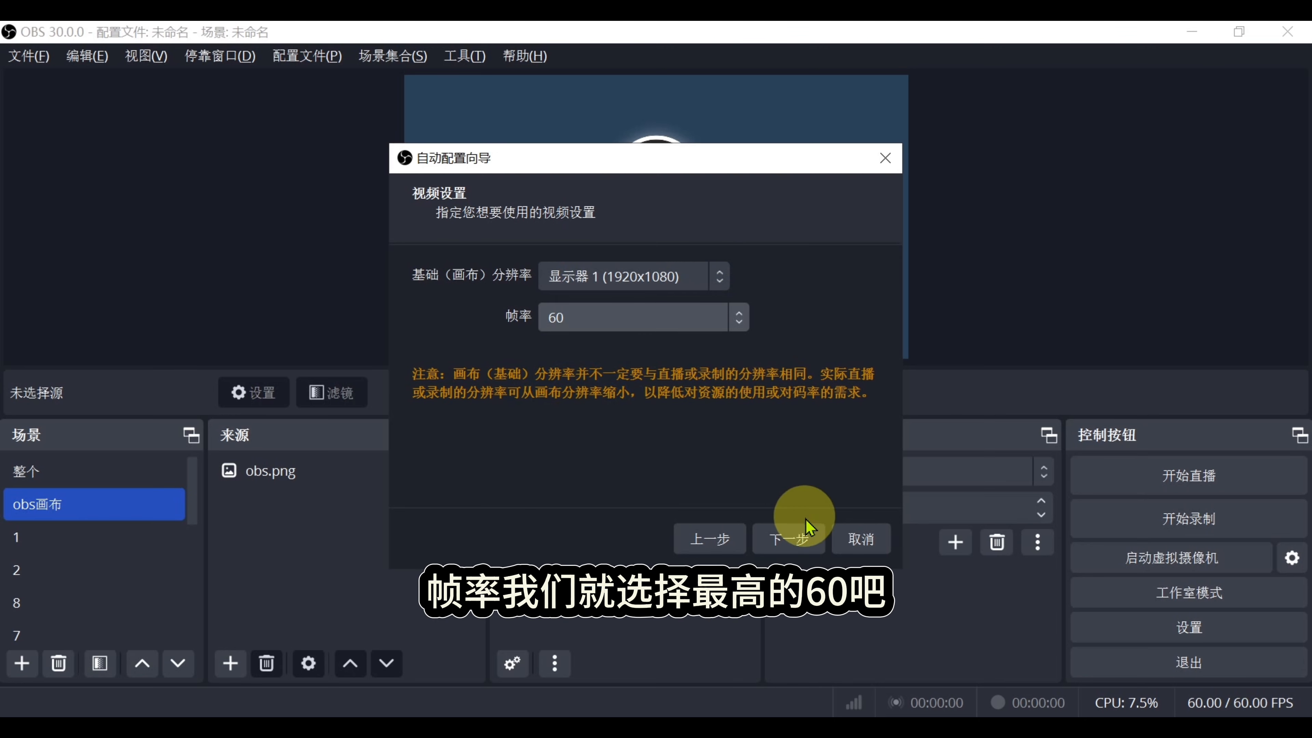
click(790, 540)
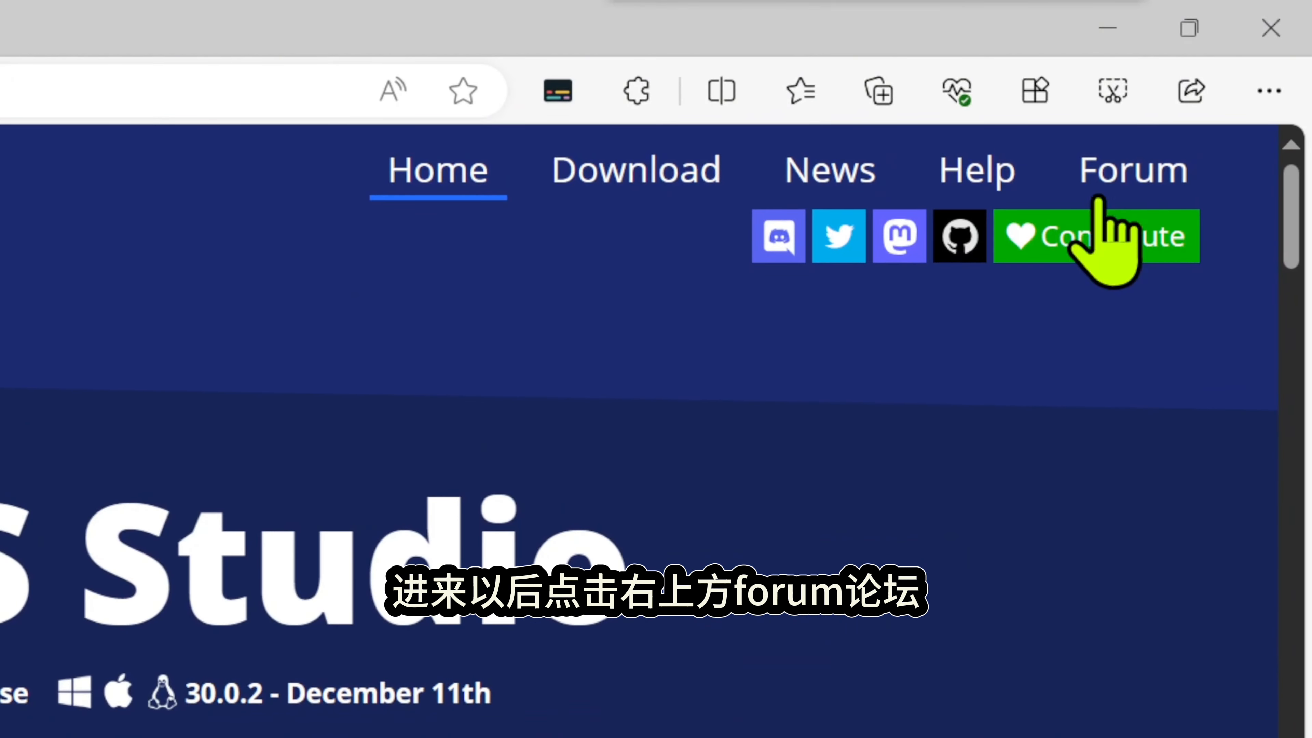
Switch to the OBS website in the browser, go to the forum's Plugins section and browse the plugin list.
click(1199, 106)
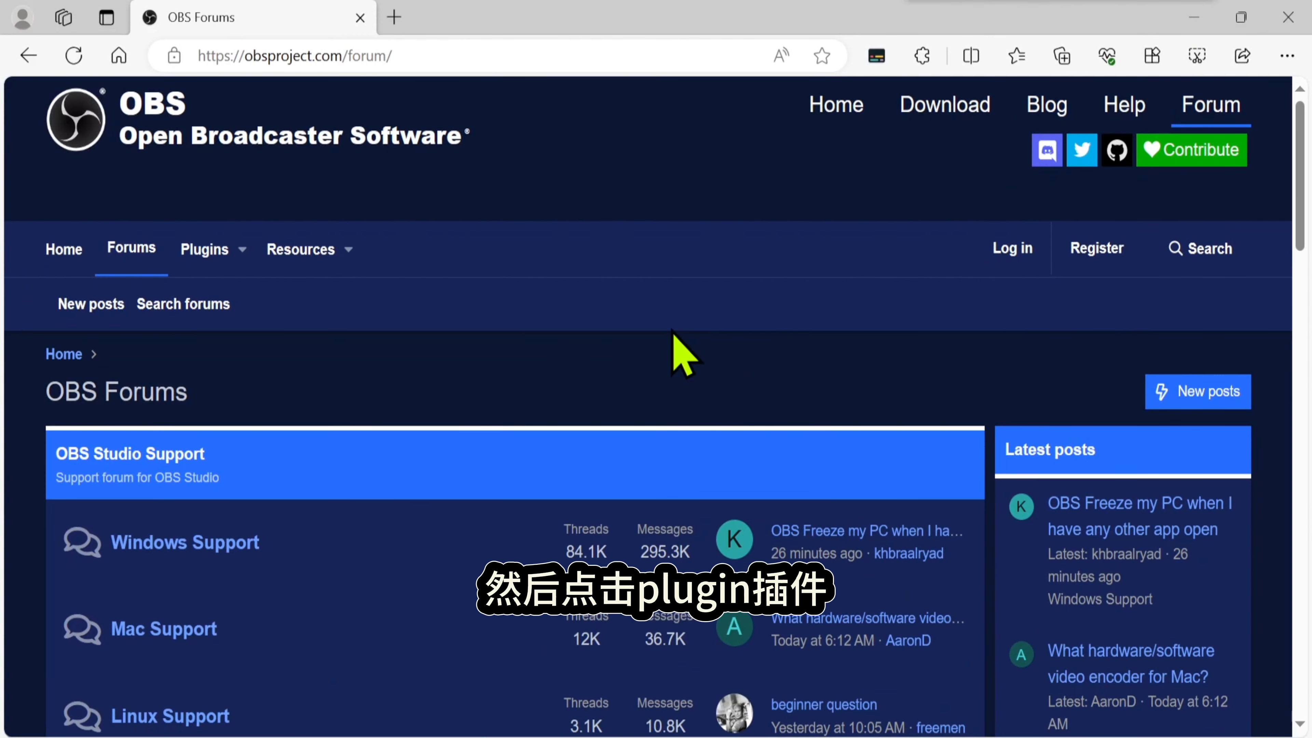
click(209, 250)
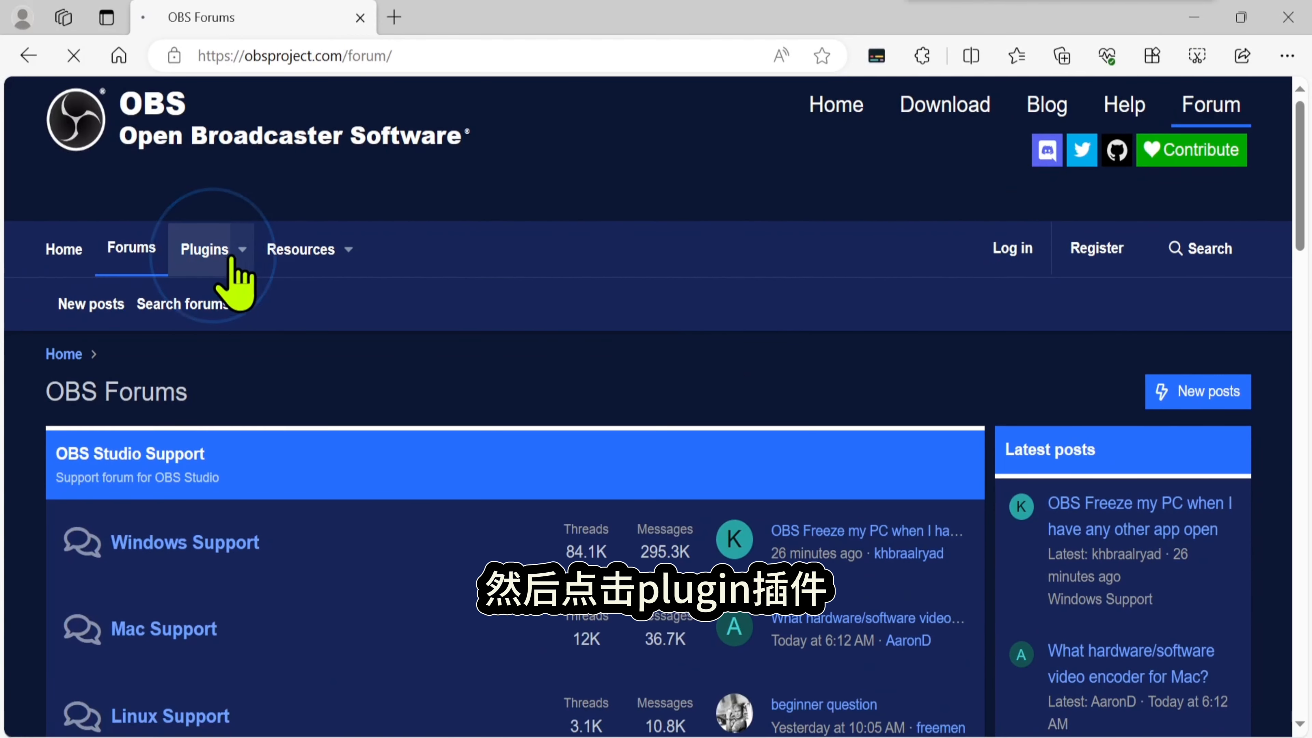
scroll(420, 310, down, 3)
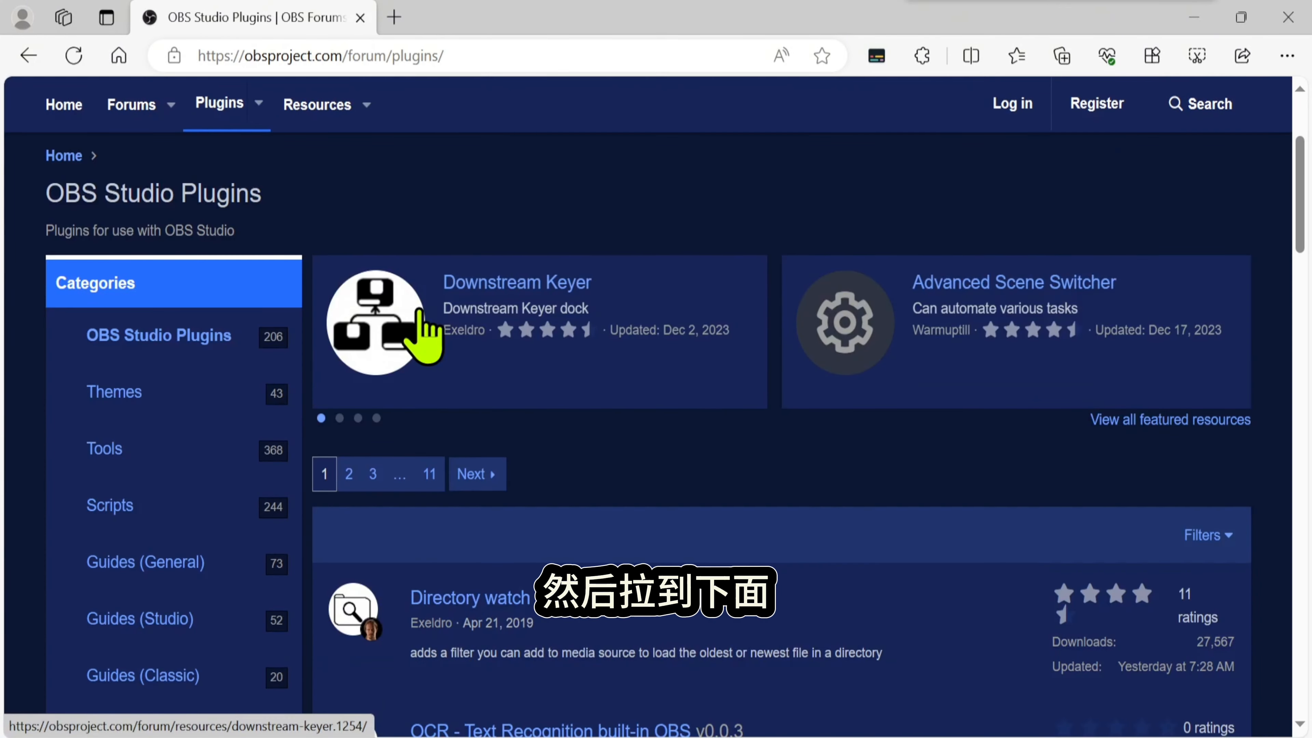
scroll(419, 320, down, 6)
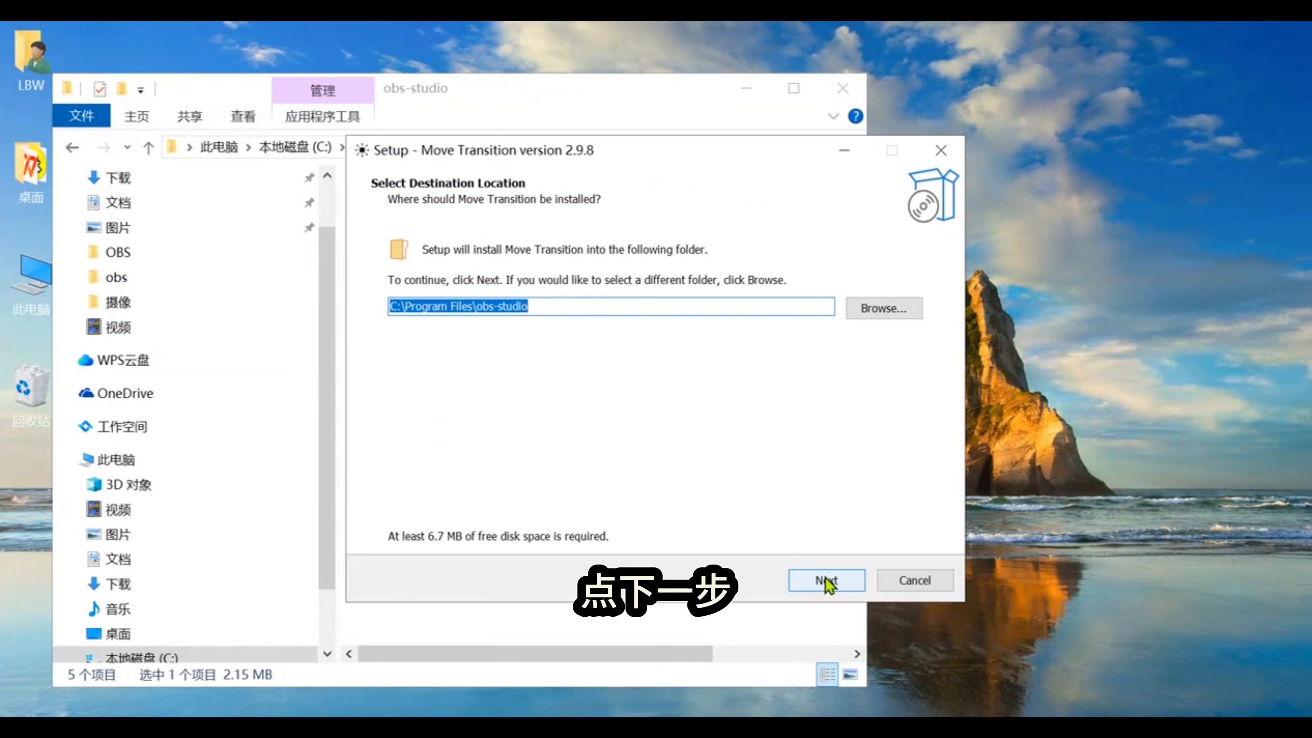
Install Move Transition 2.9.8 into C:\Program Files\obs-studio with the default Start Menu folder, letting Setup close OBS Studio automatically.
click(826, 580)
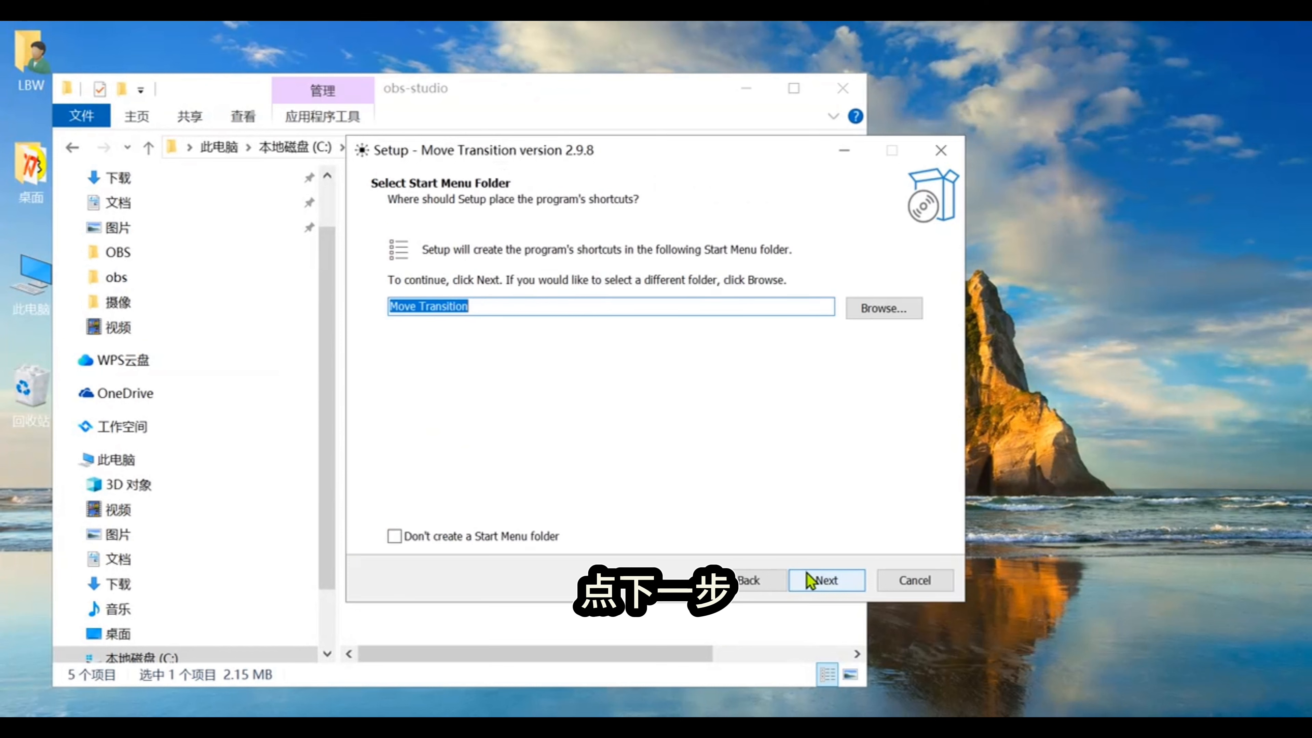
click(822, 580)
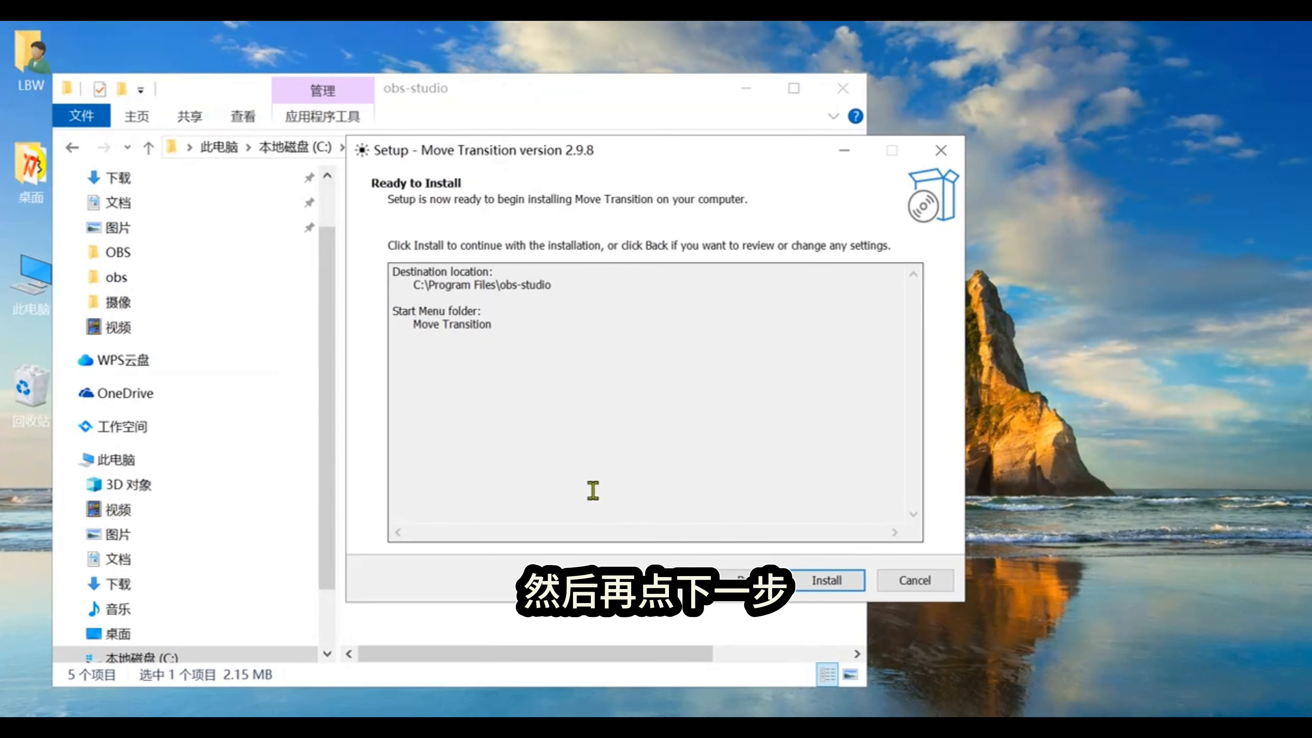
click(829, 582)
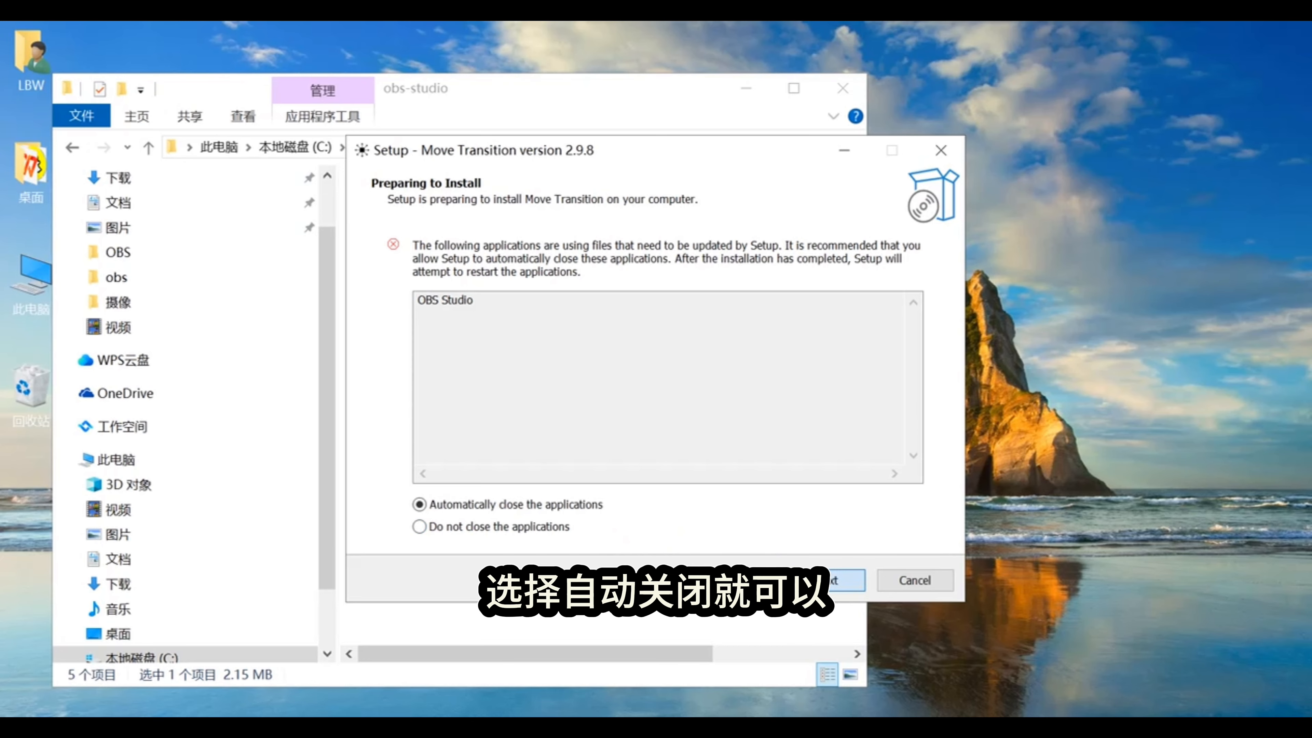
click(806, 579)
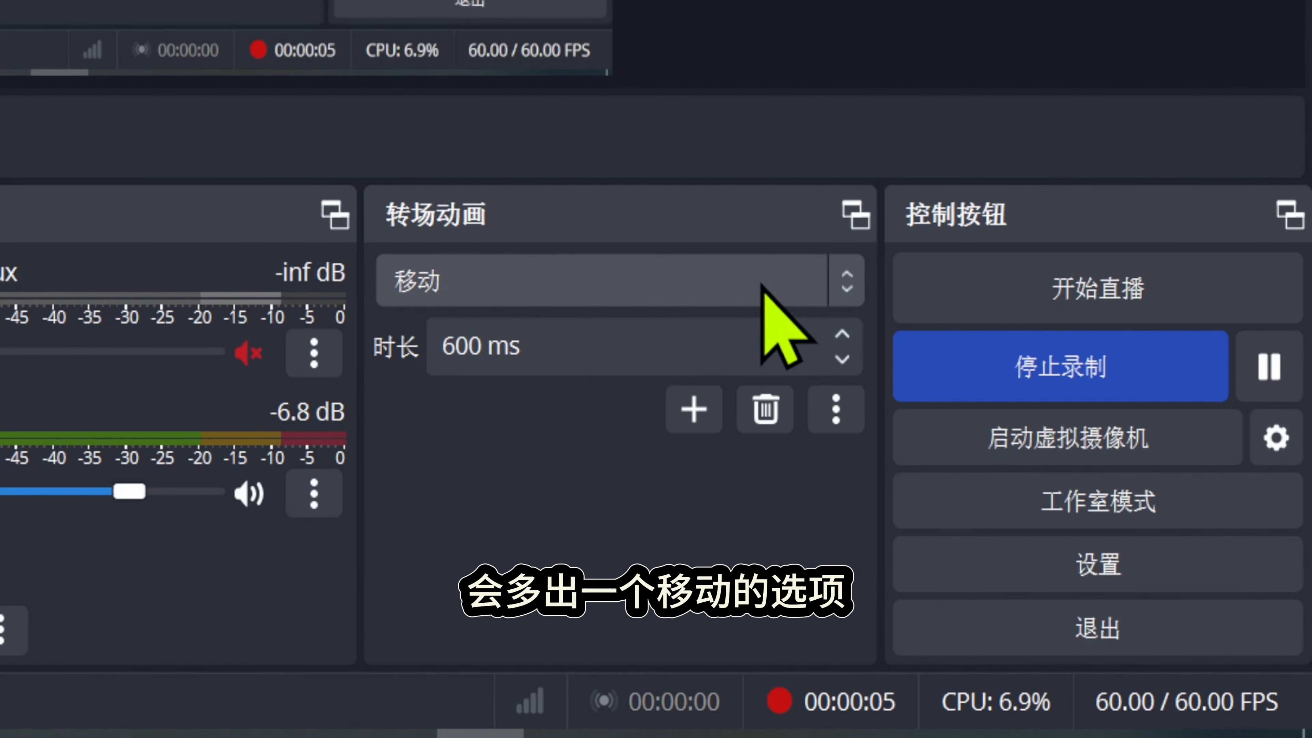
click(695, 408)
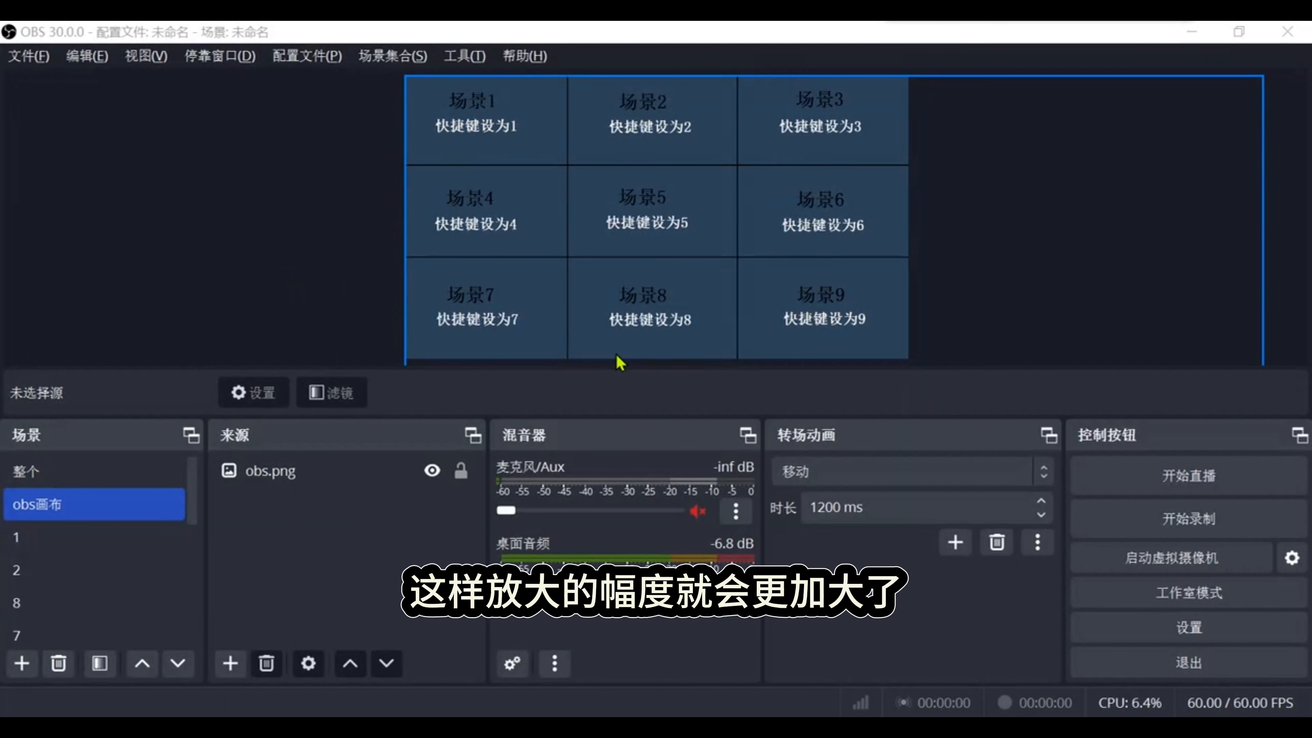
click(137, 535)
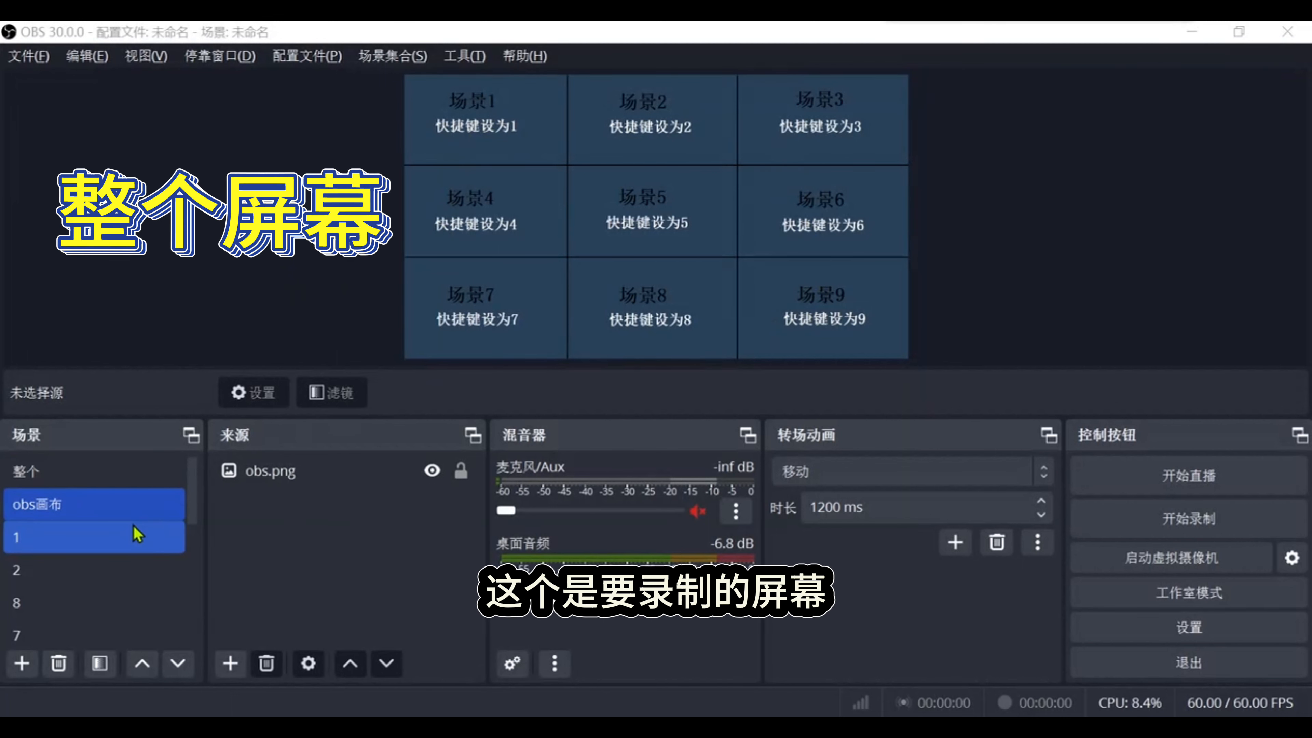
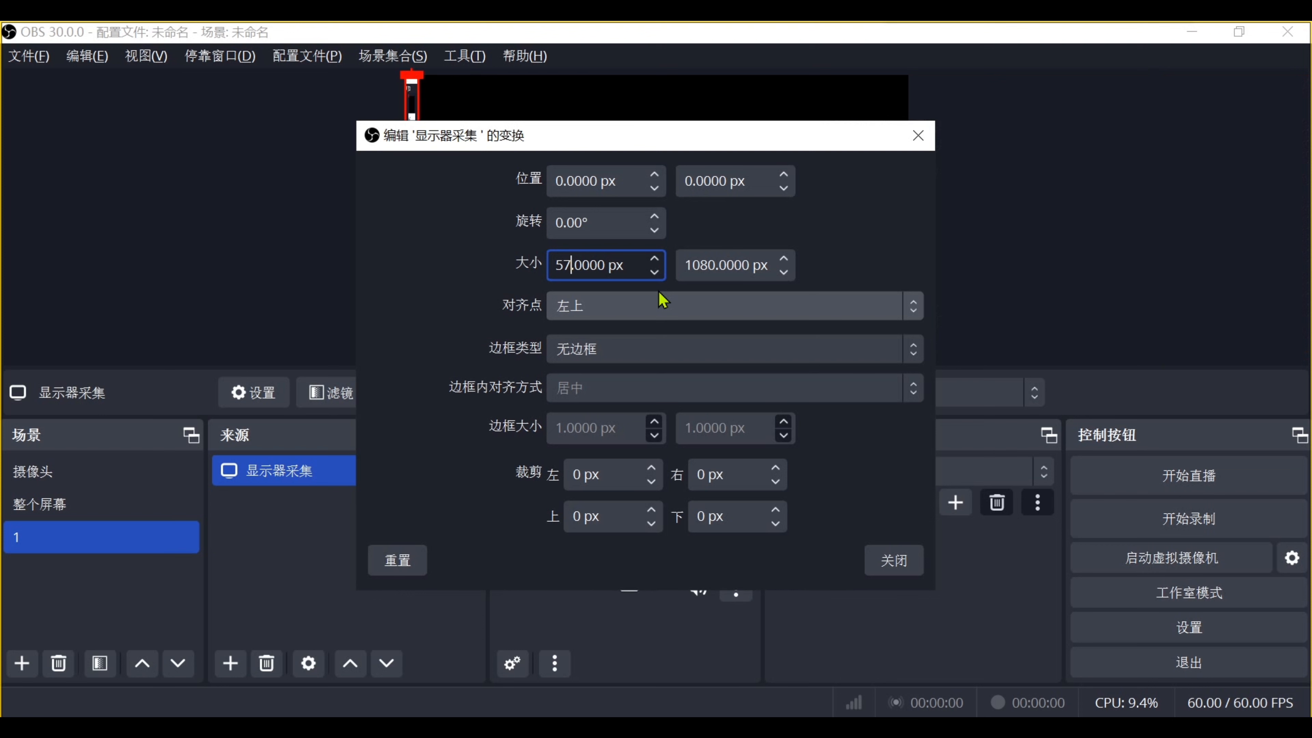
Set the size of the display capture source in scene 1 to 5760 × 3240 px and close the transform dialog.
text(60)
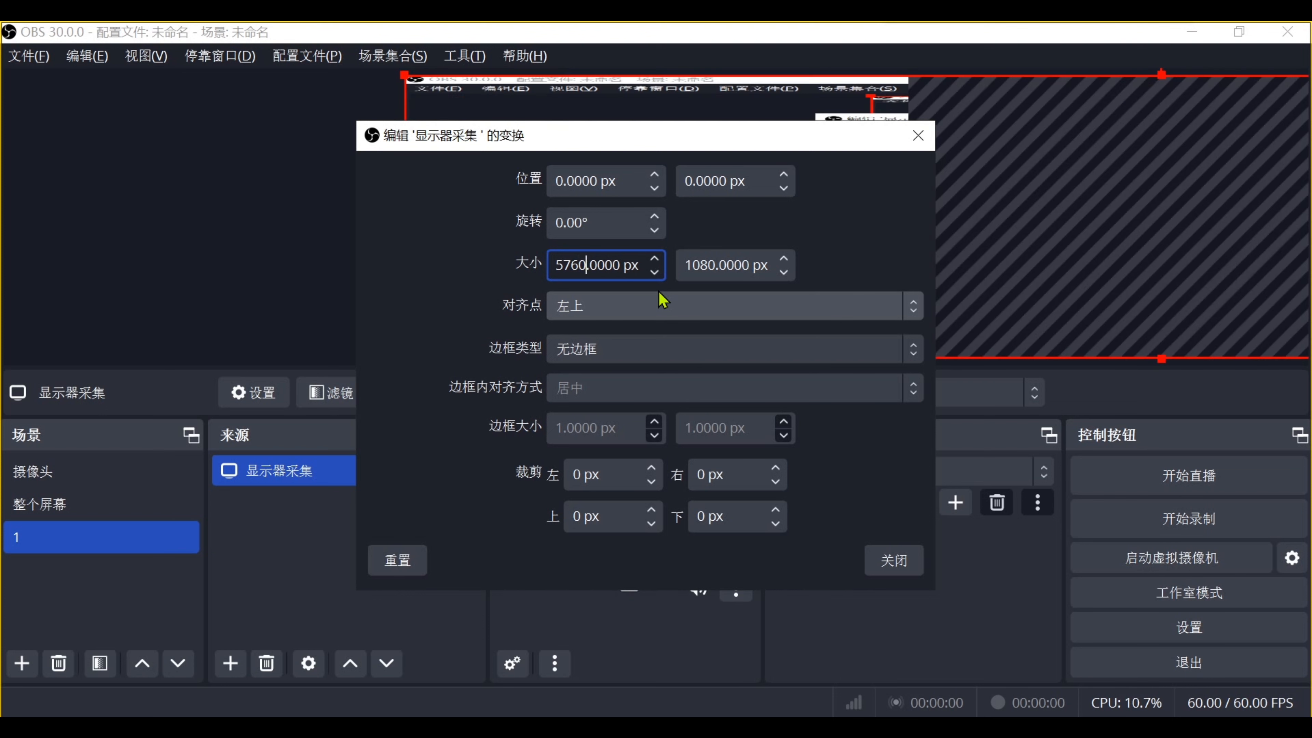
click(719, 272)
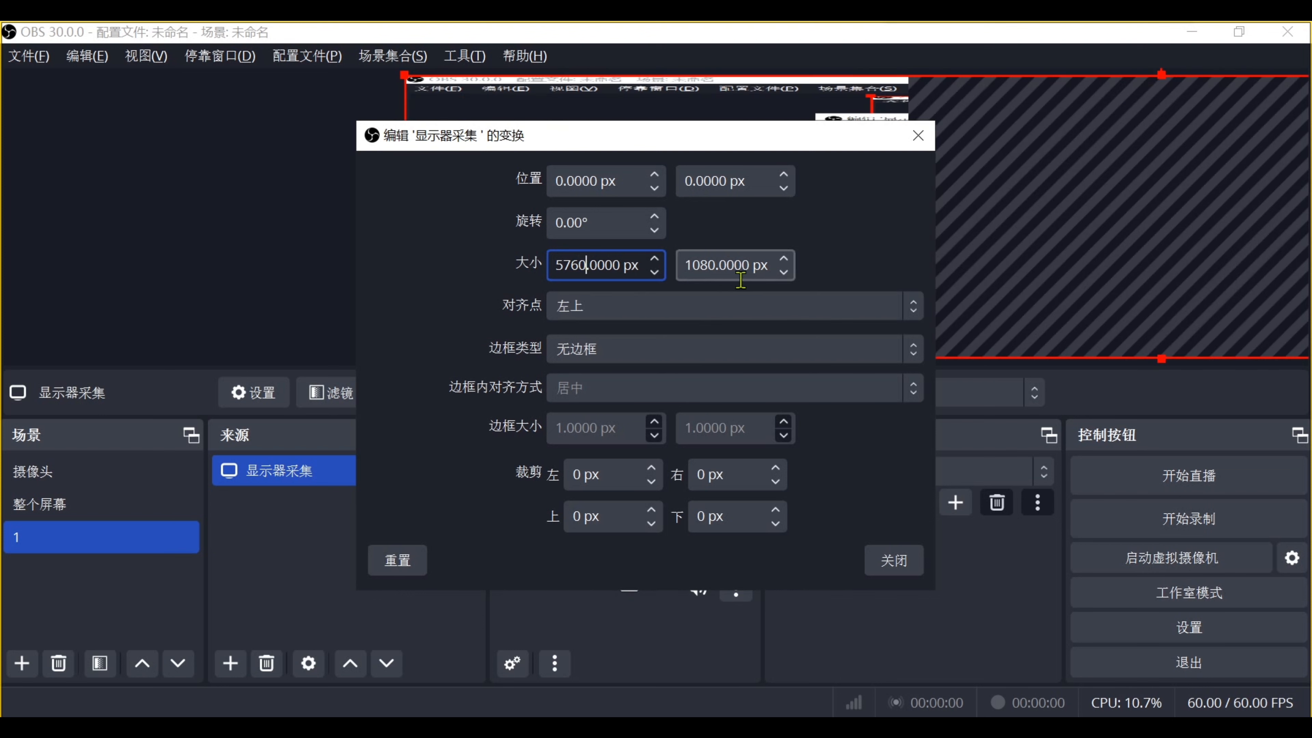
key(BackSpace)
key(BackSpace)
key(BackSpace)
key(BackSpace)
key(BackSpace)
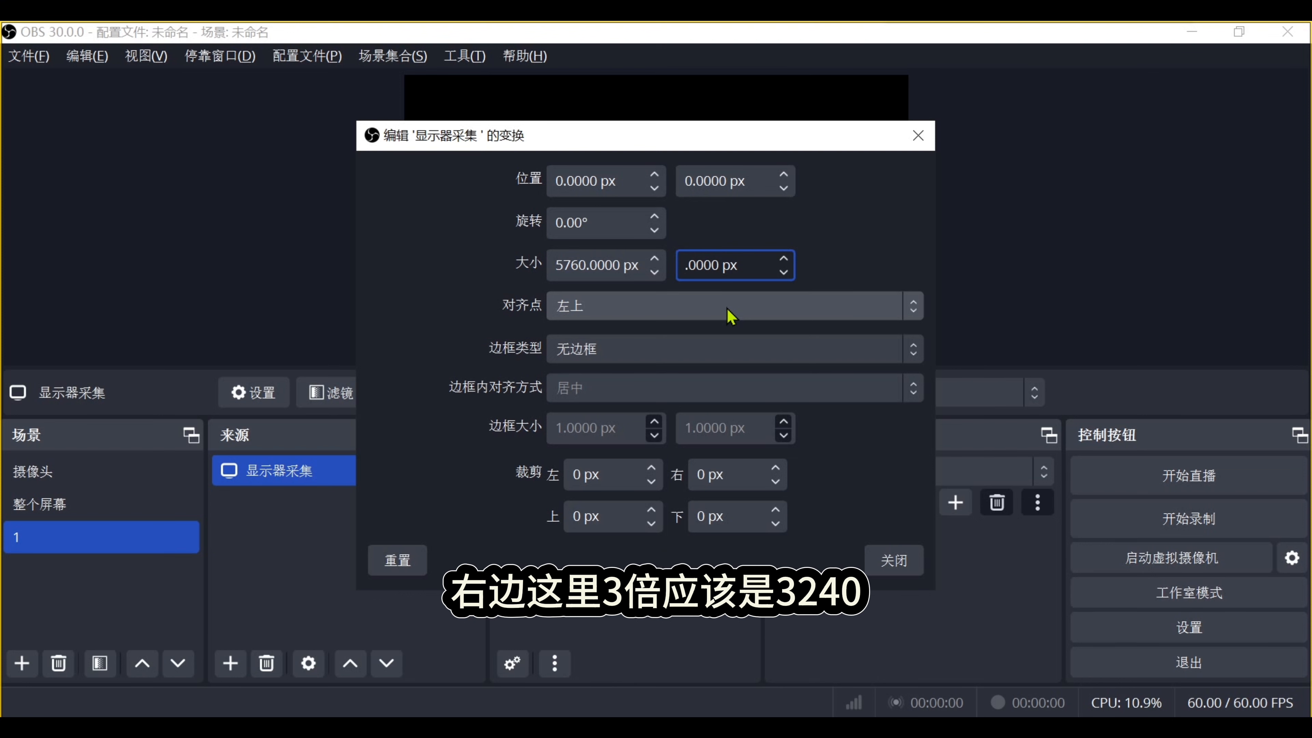
text(324)
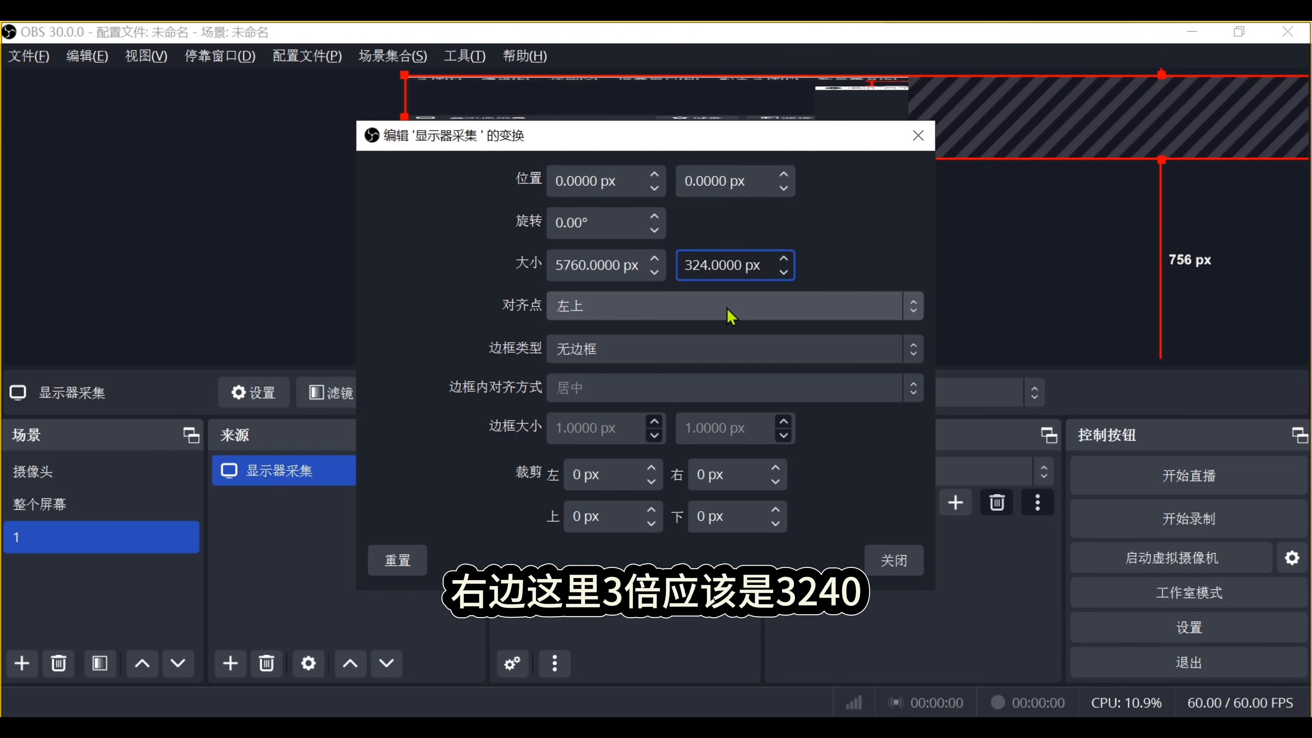
text(0)
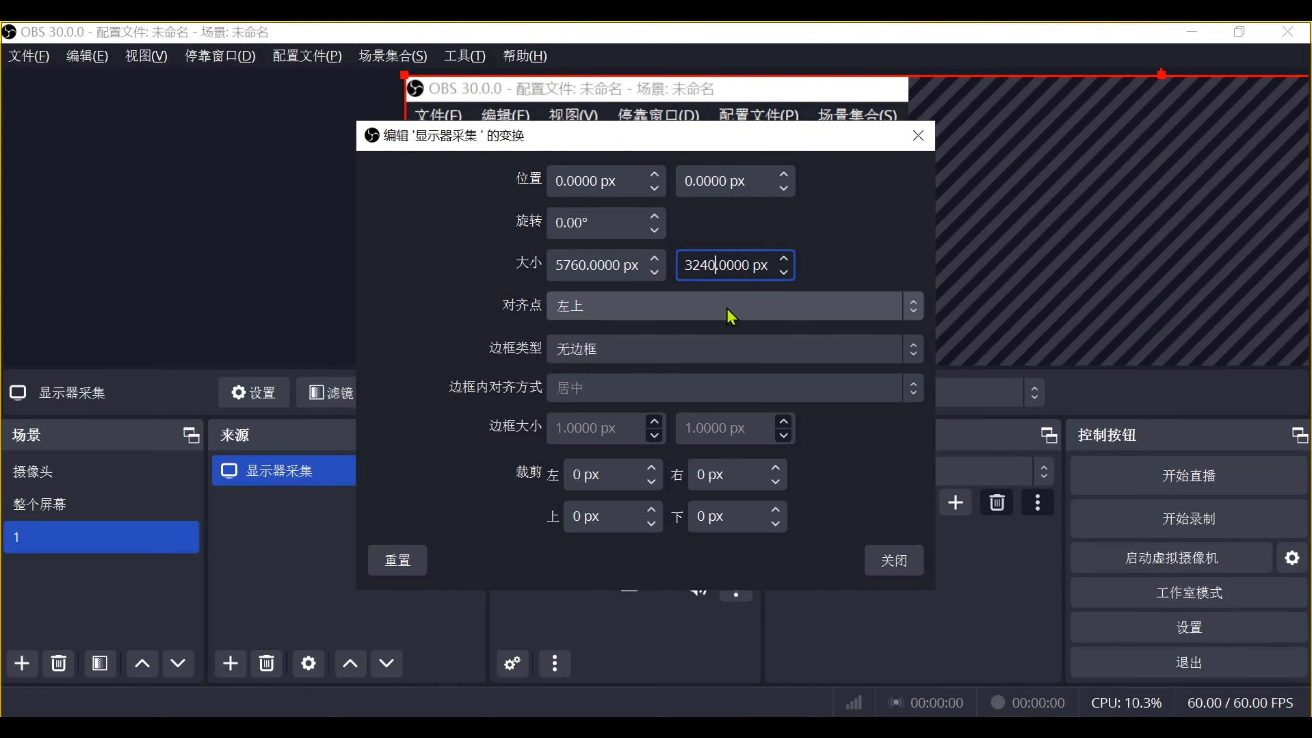
click(877, 559)
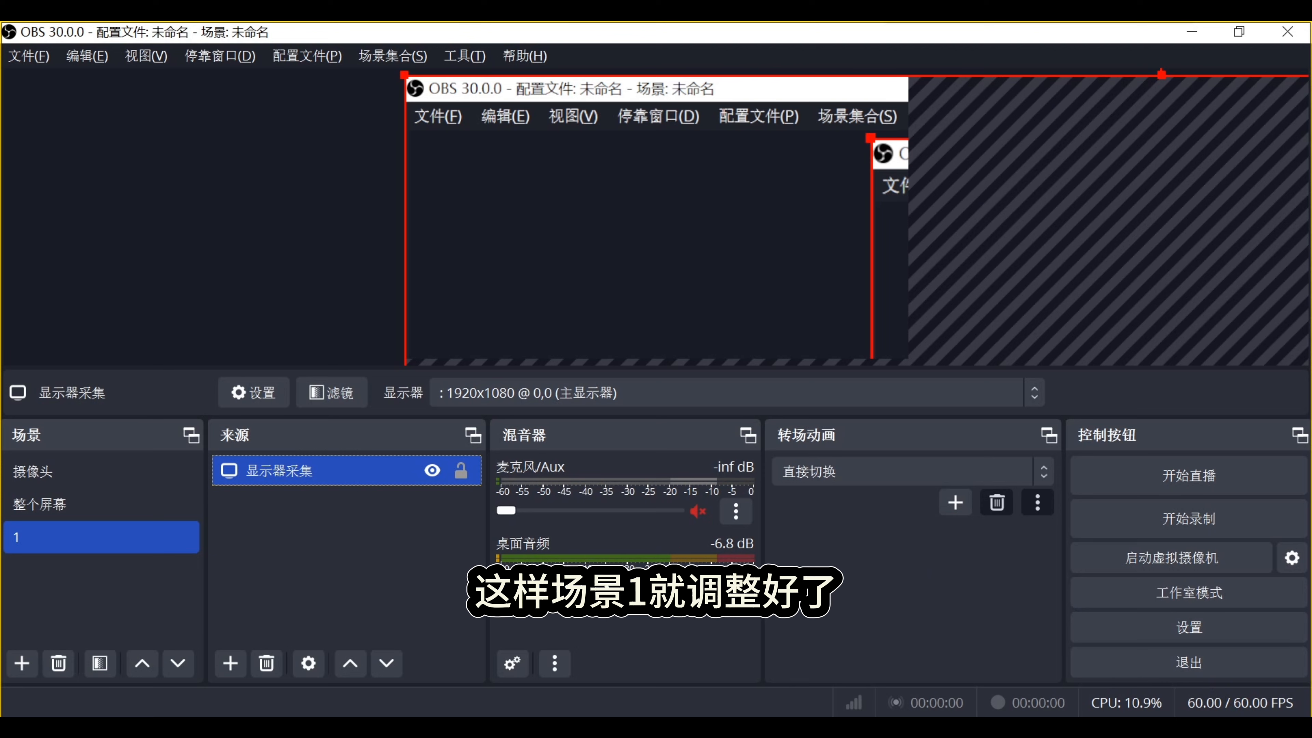
Duplicate scene 1 as a scene named 2 and centre its display capture source horizontally on the canvas.
right_click(95, 543)
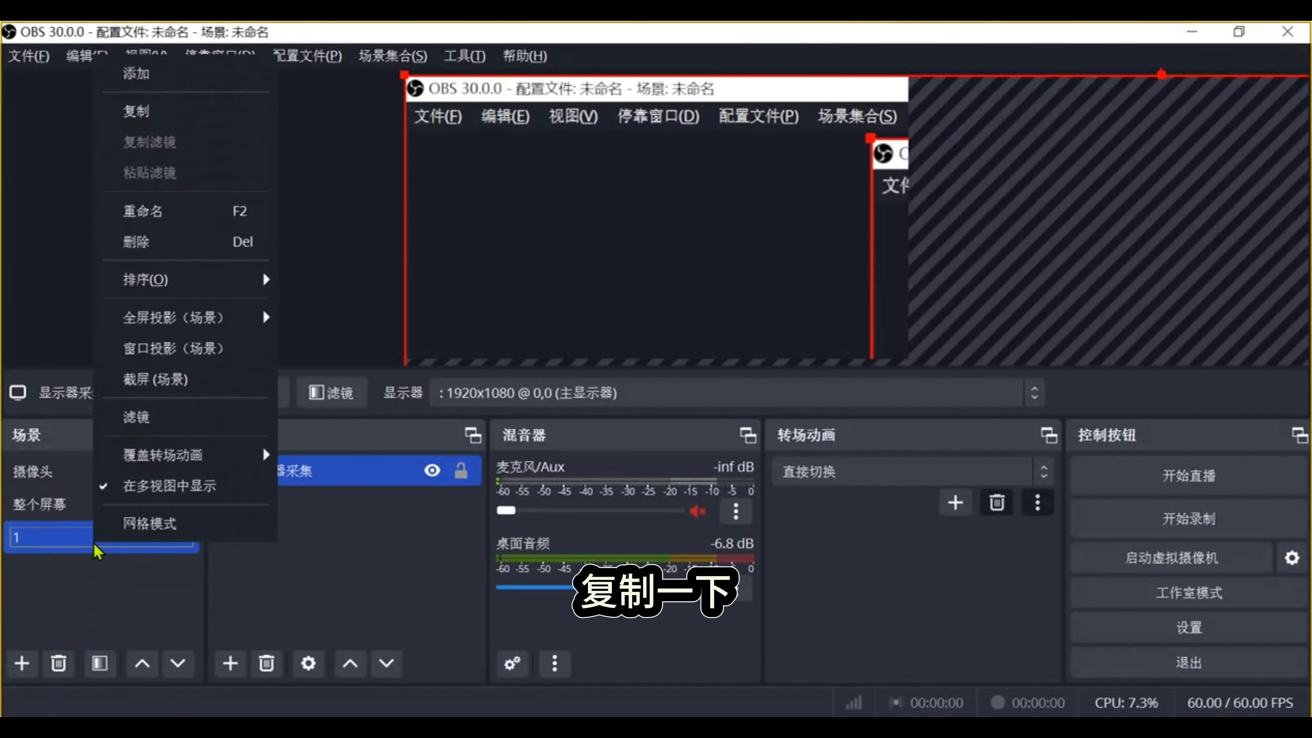
click(147, 110)
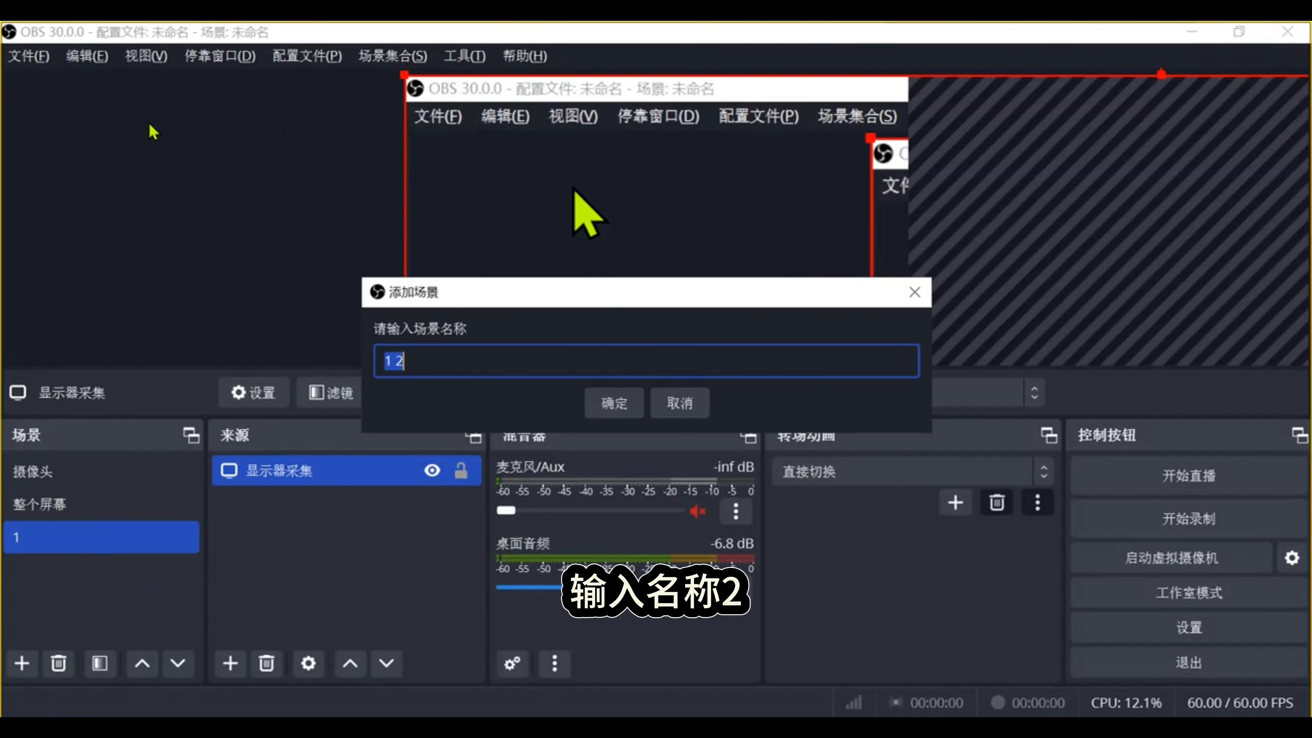
text(2)
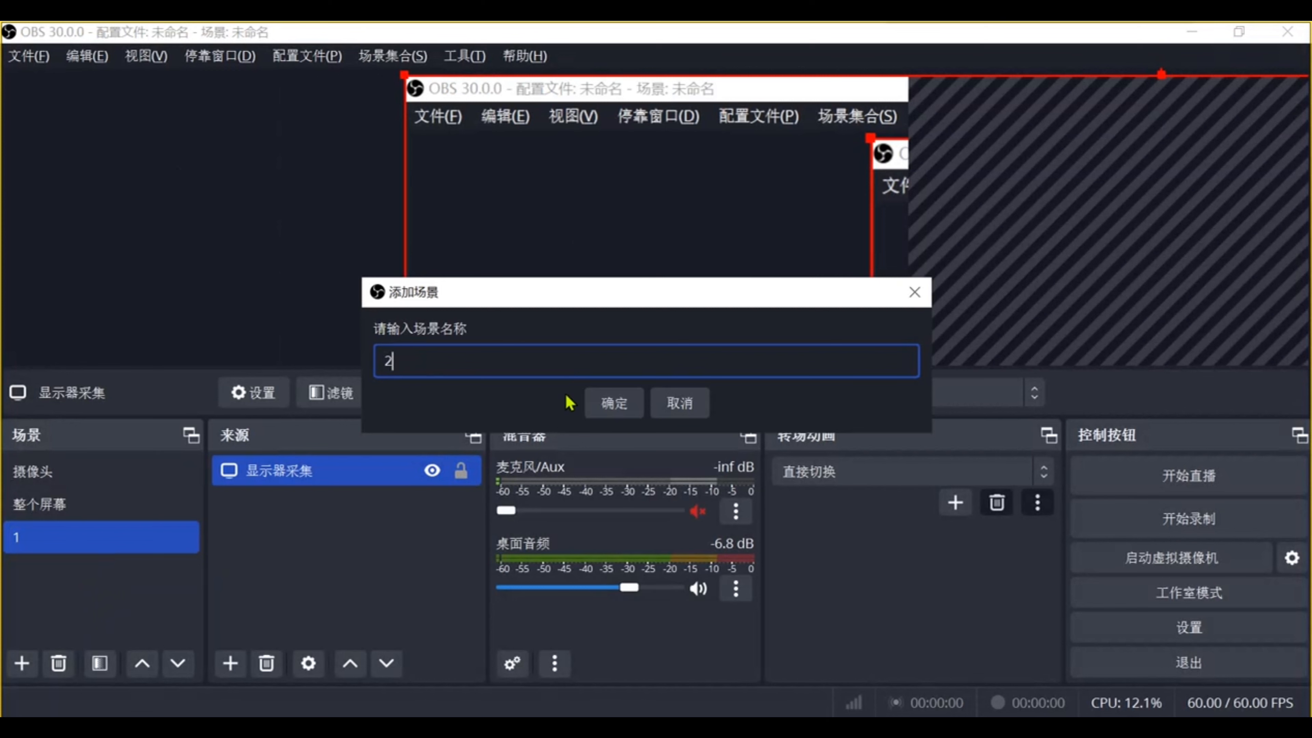
click(623, 404)
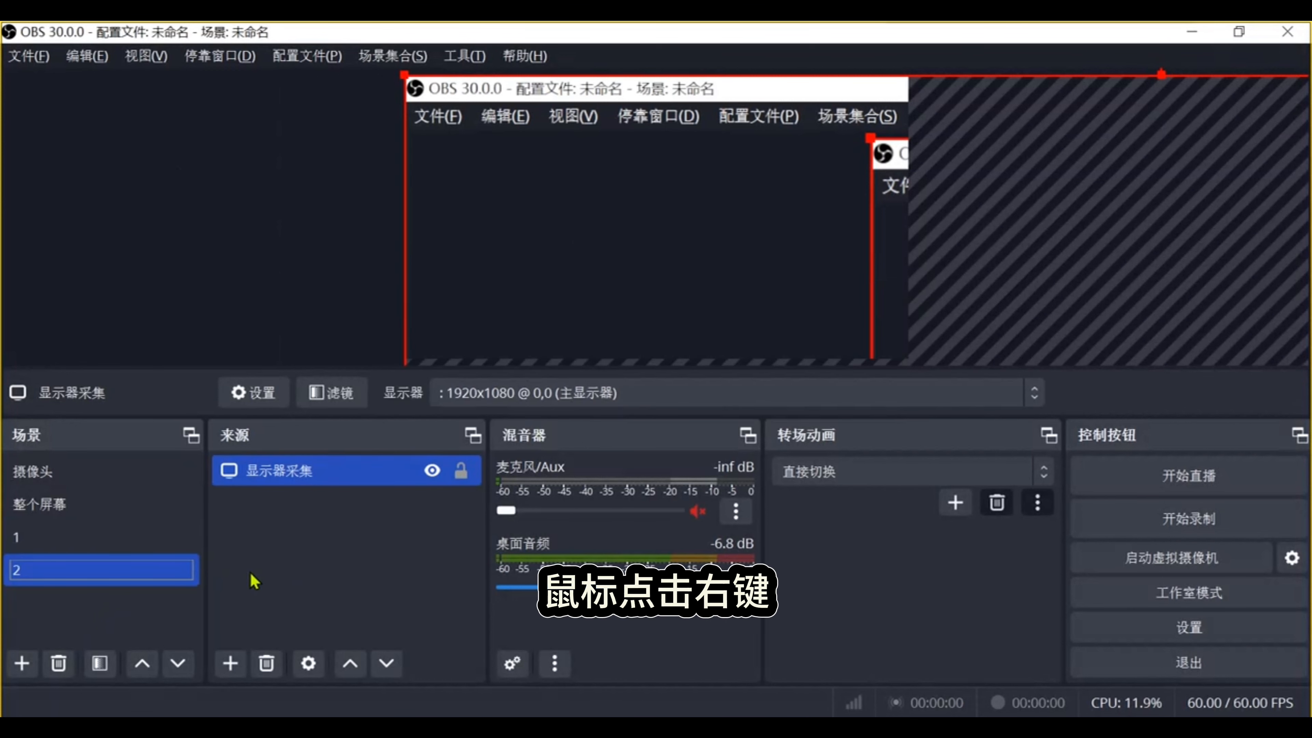
right_click(325, 485)
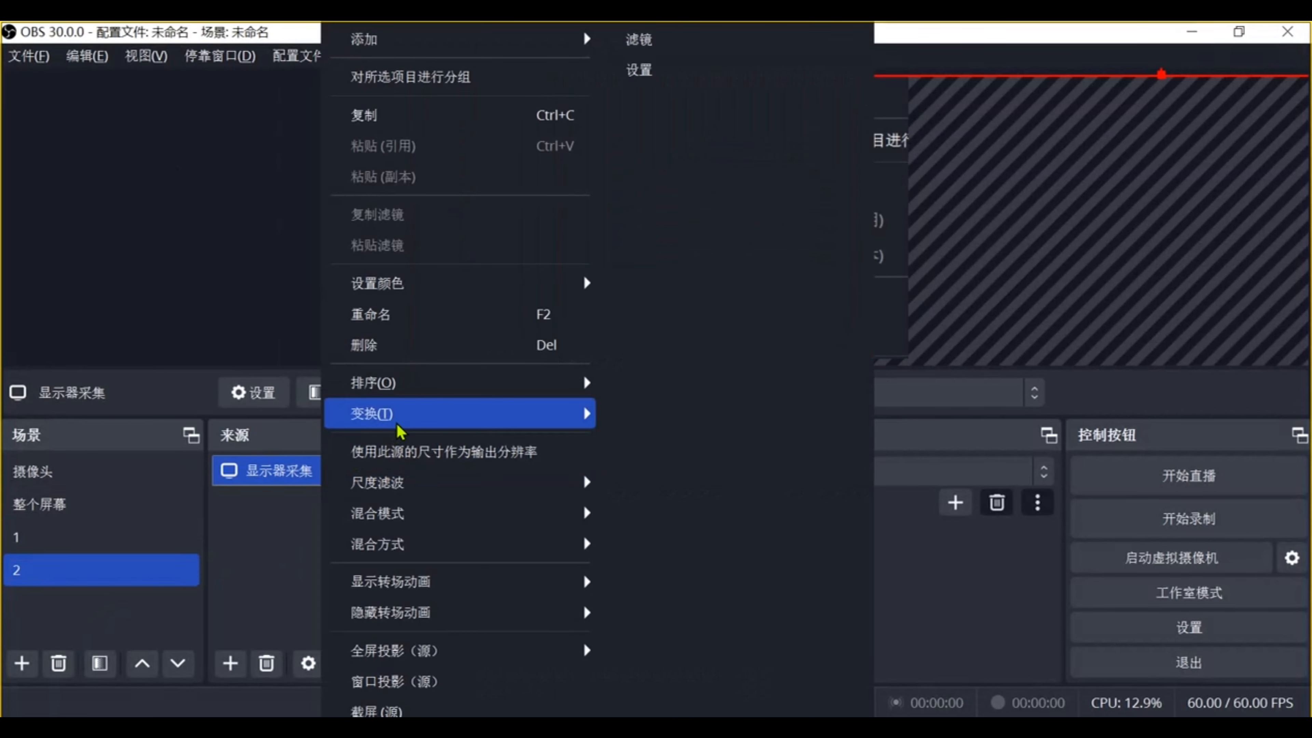
mouse_move(401, 431)
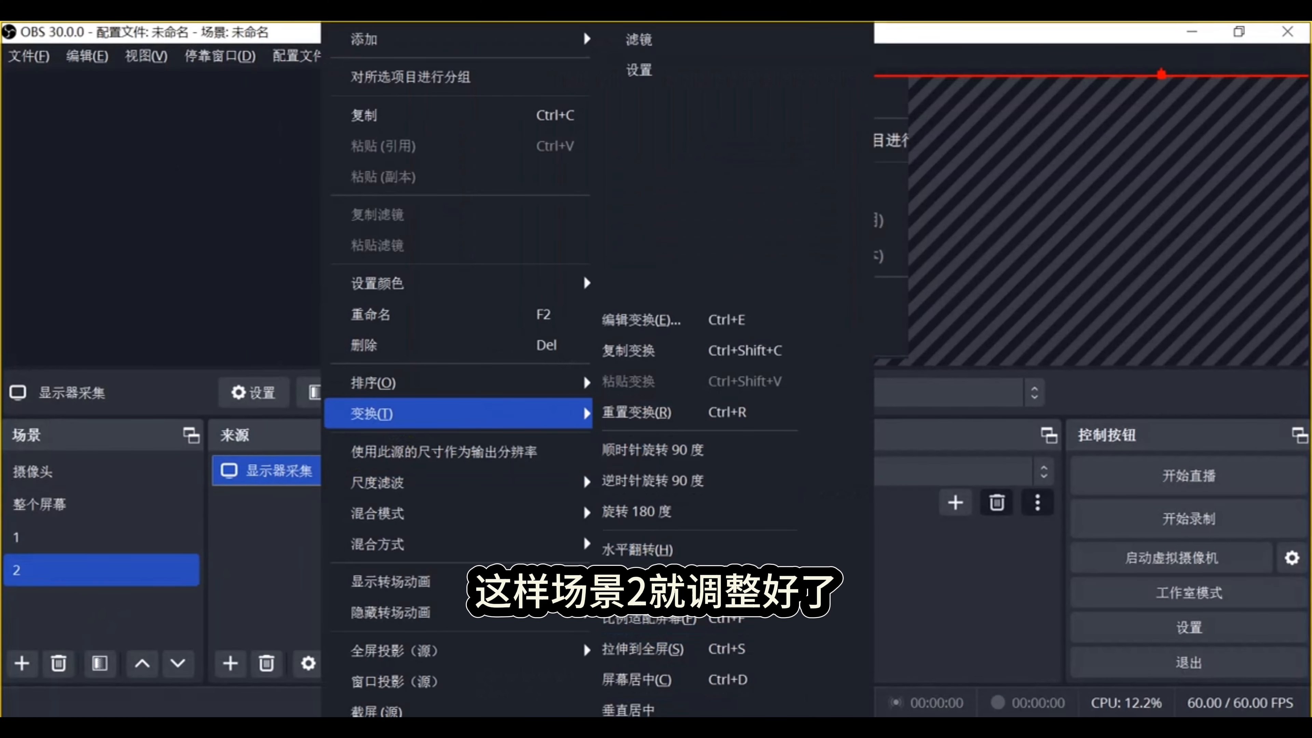
click(628, 736)
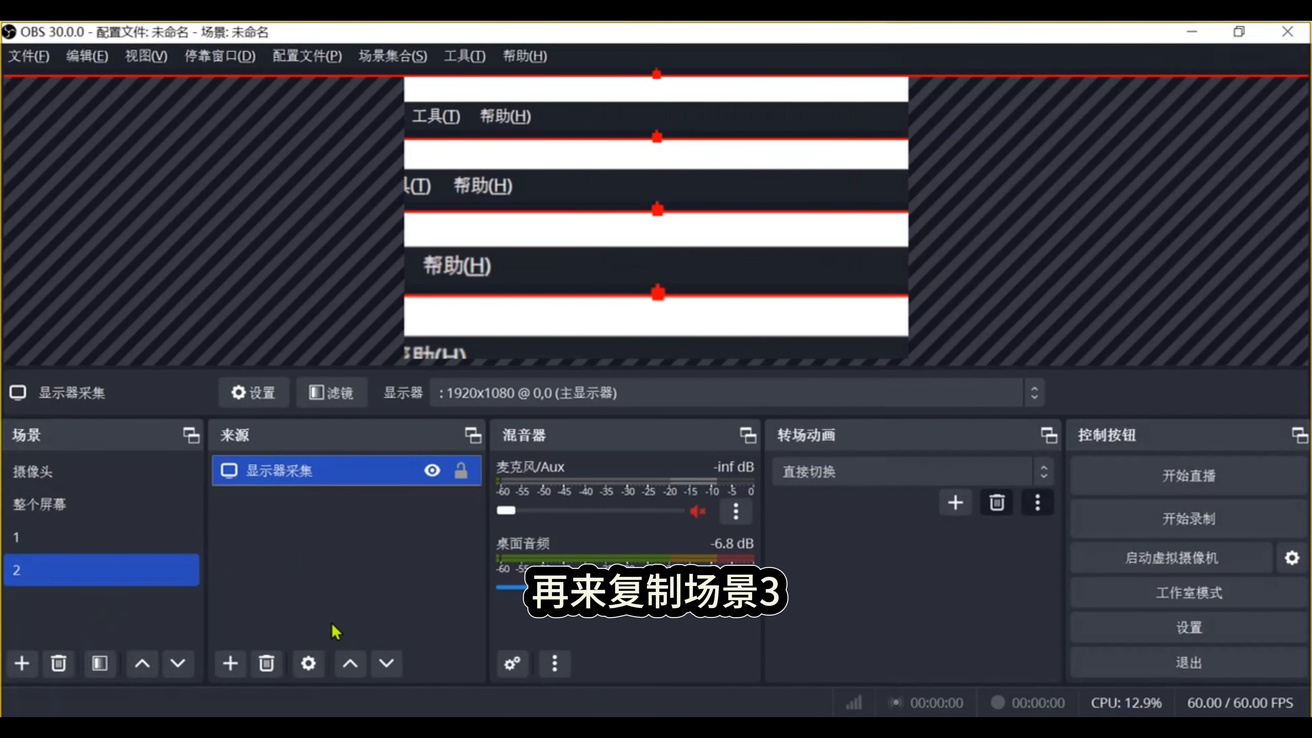
Duplicate scene 2 as a scene named 3 and move its display capture source left until its right edge meets the canvas's right edge.
right_click(135, 584)
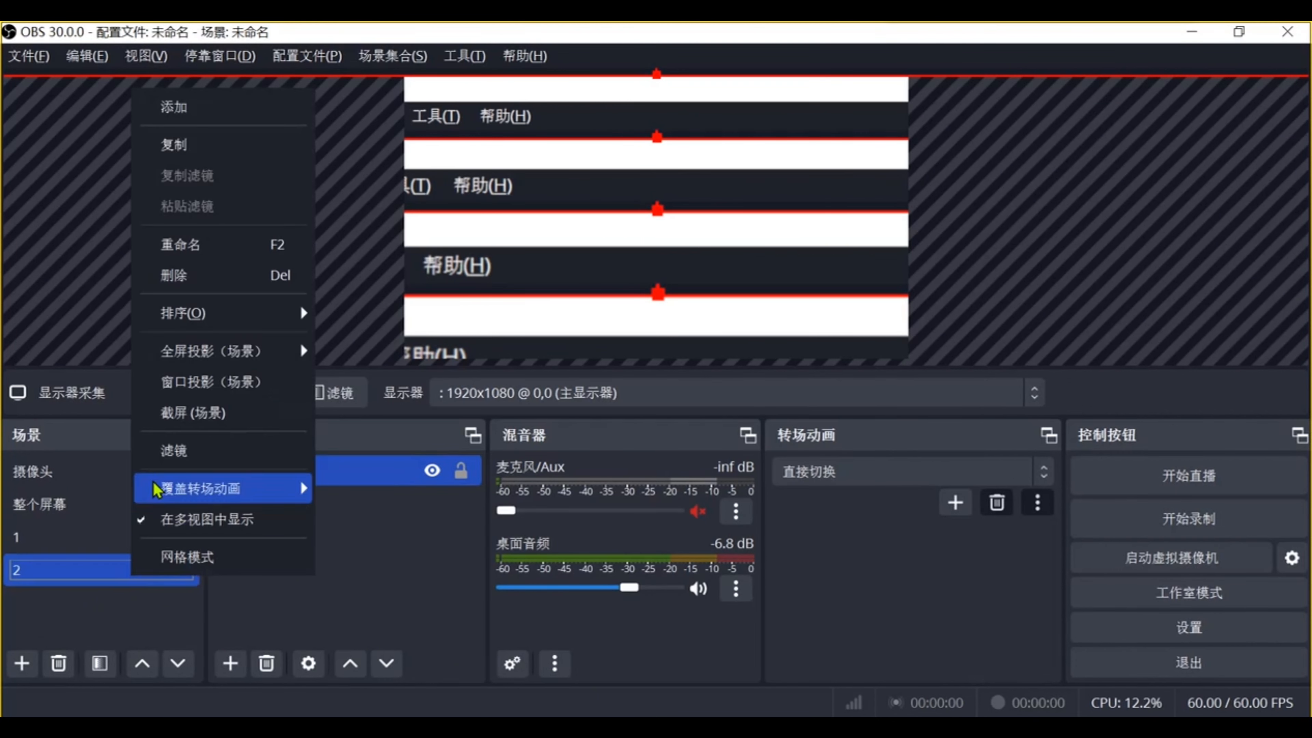
click(183, 146)
text(3)
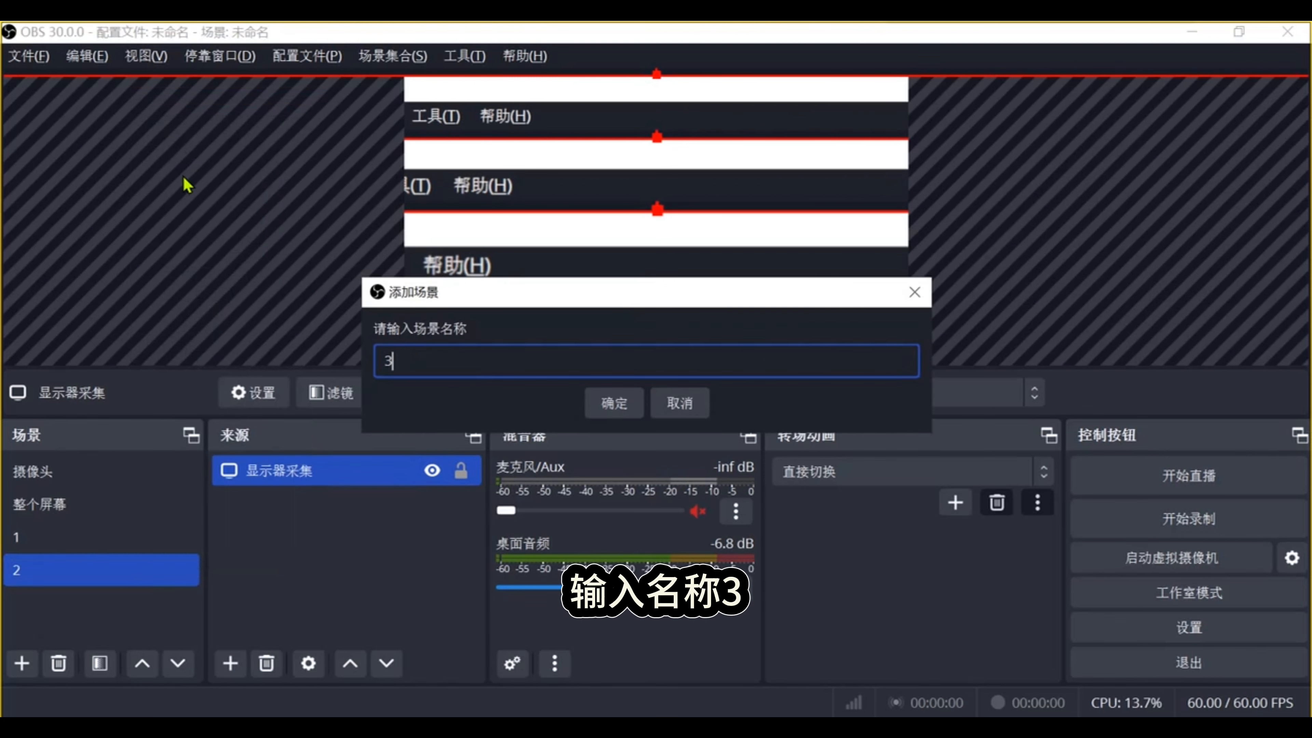
click(602, 402)
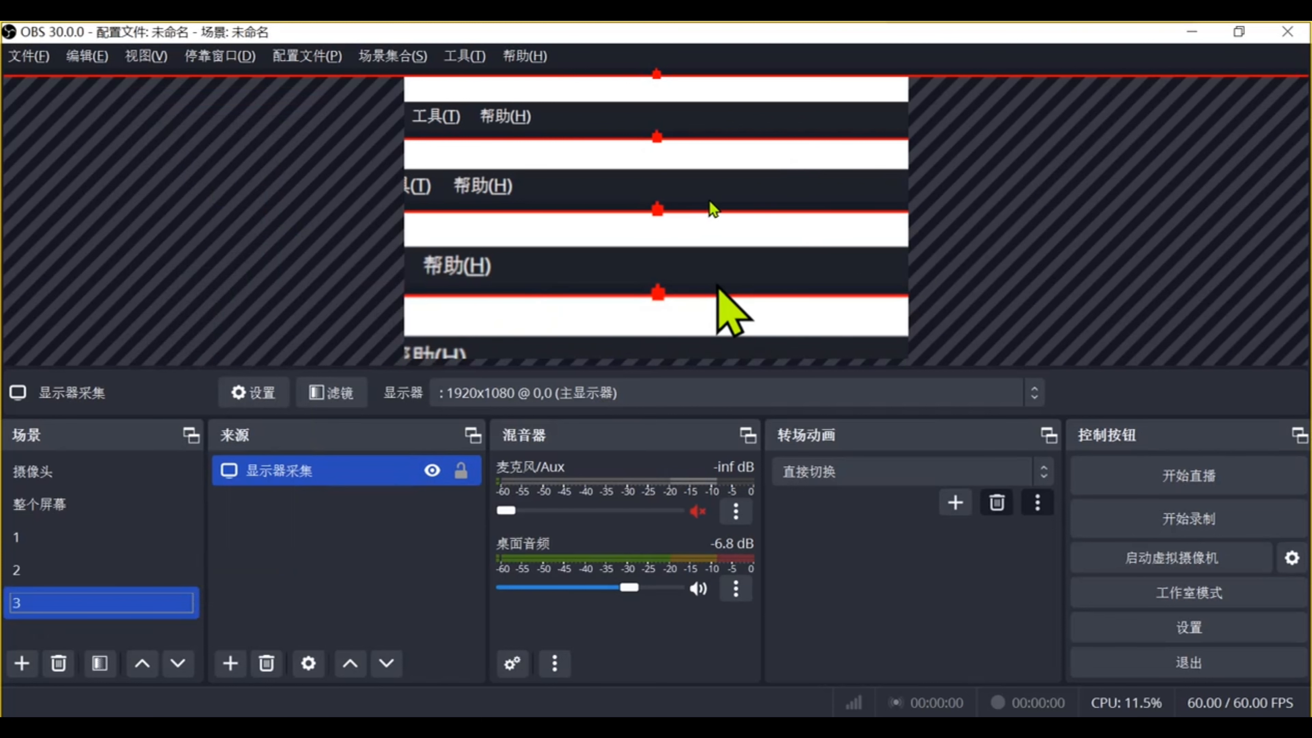
drag(712, 210, 213, 209)
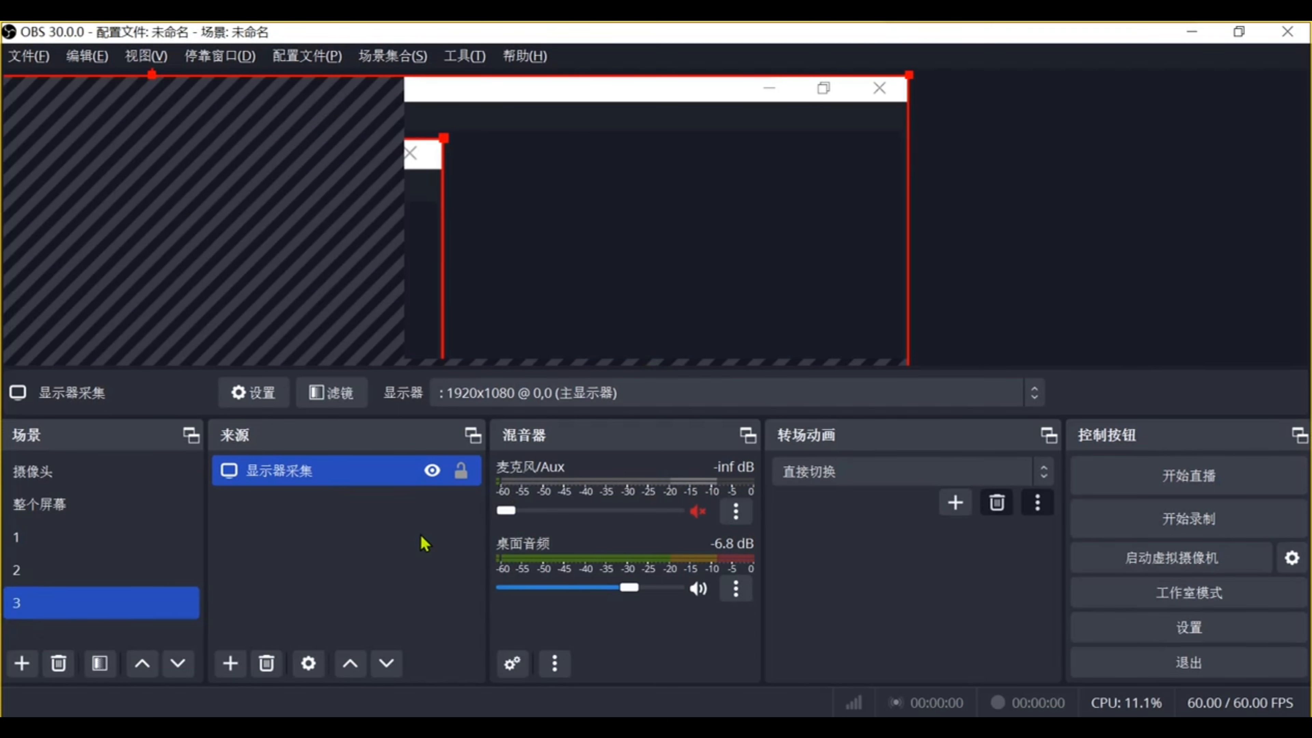
Duplicate scene 1 as a scene named 4 and centre its display capture source vertically on the canvas.
right_click(76, 542)
click(131, 100)
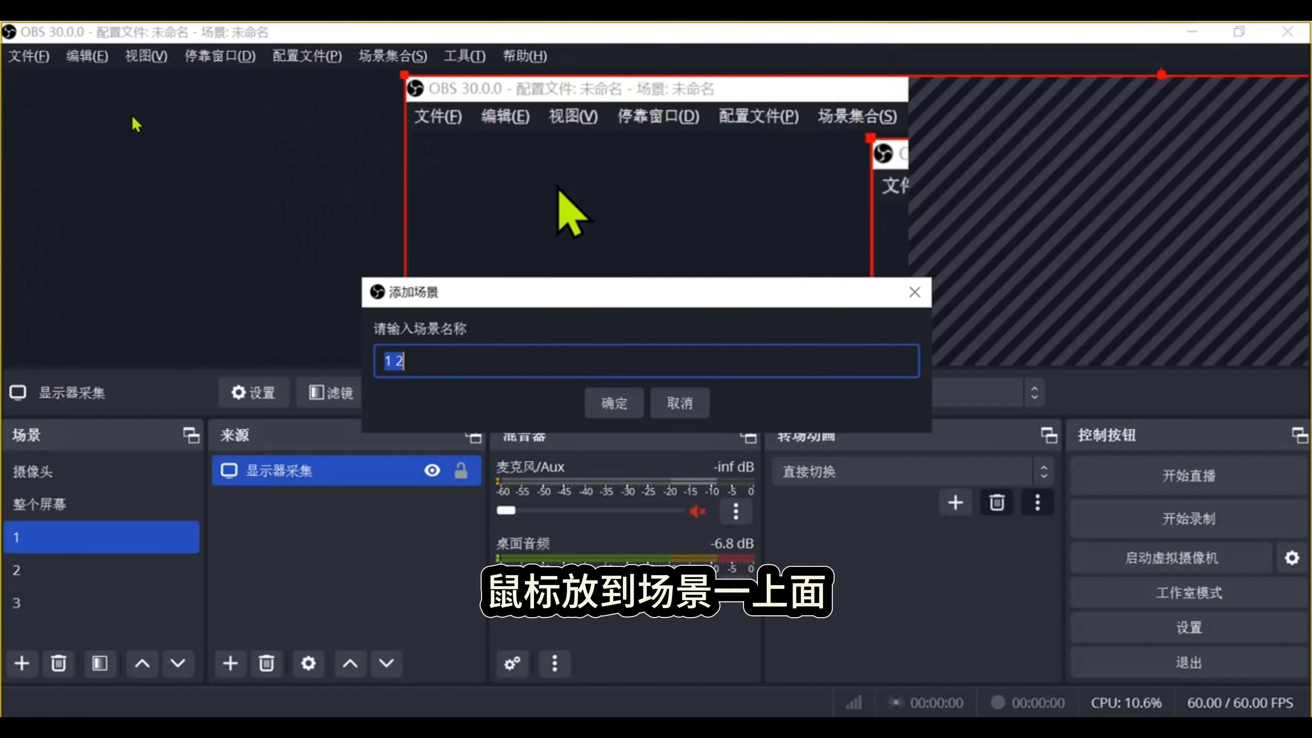
text(4)
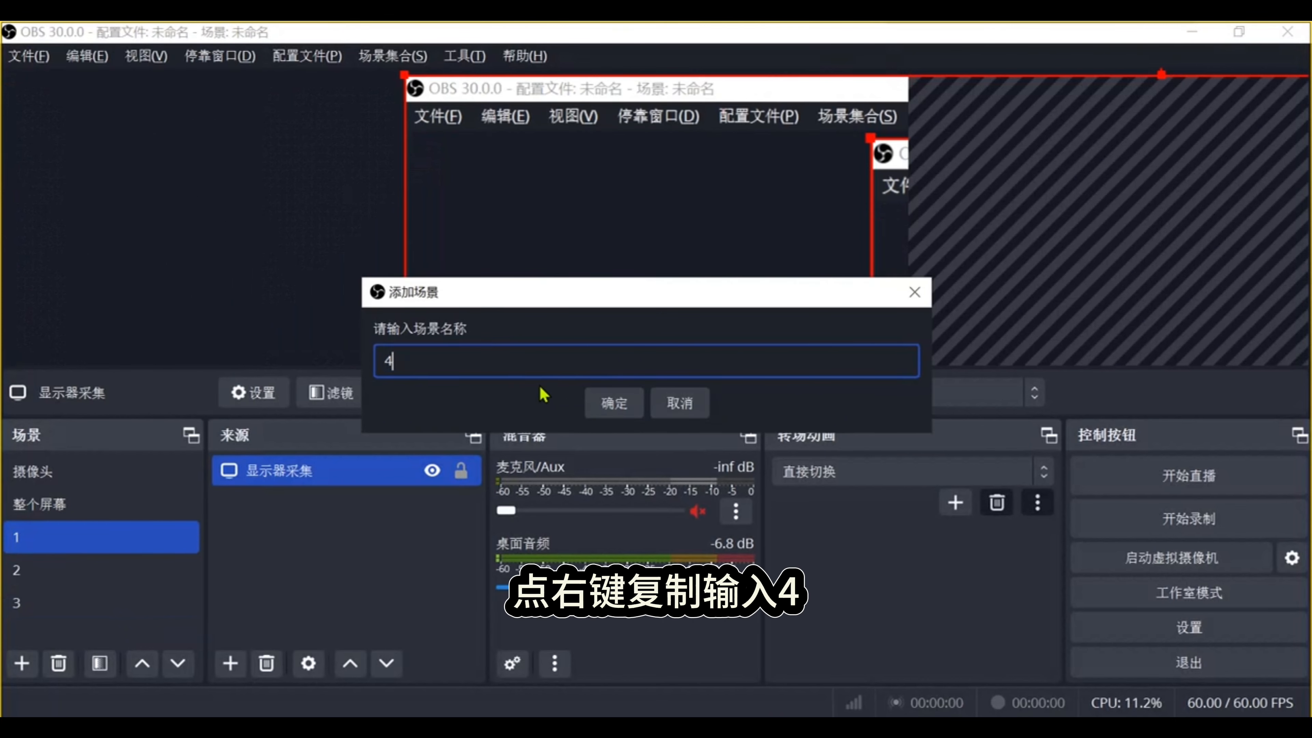
click(610, 402)
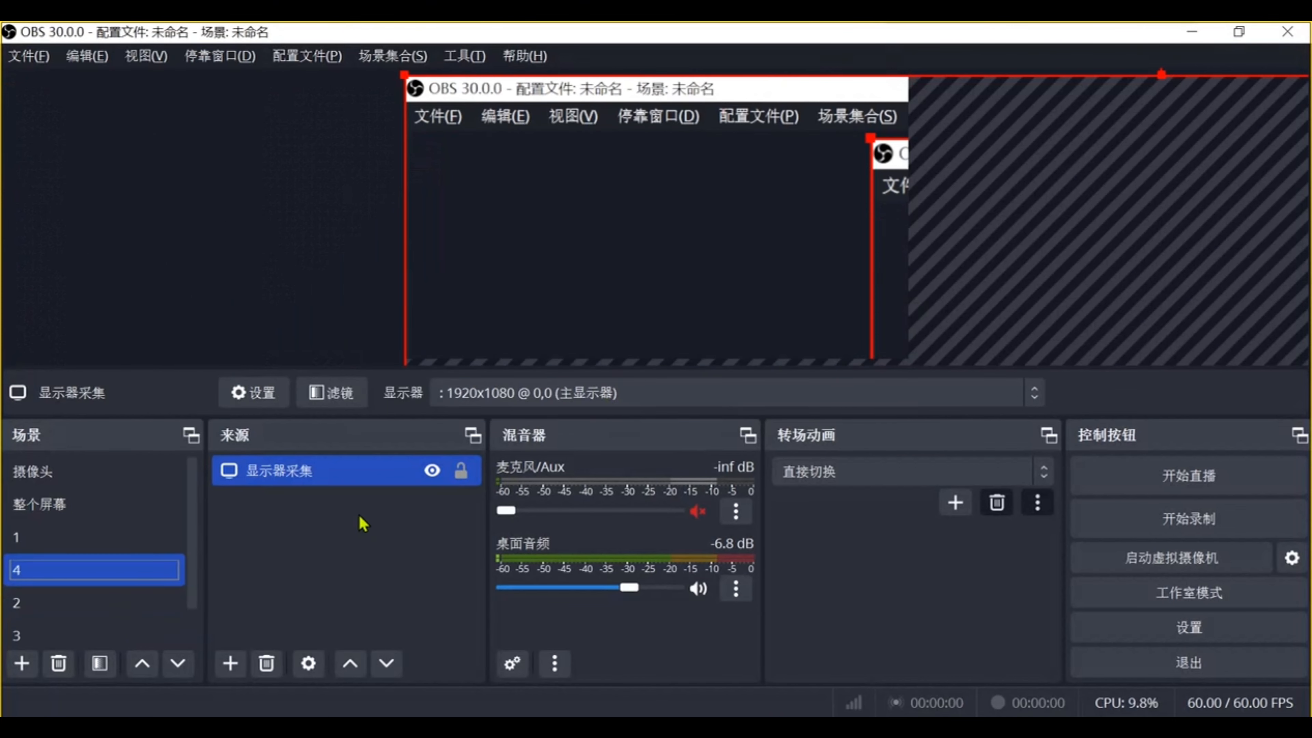
right_click(274, 471)
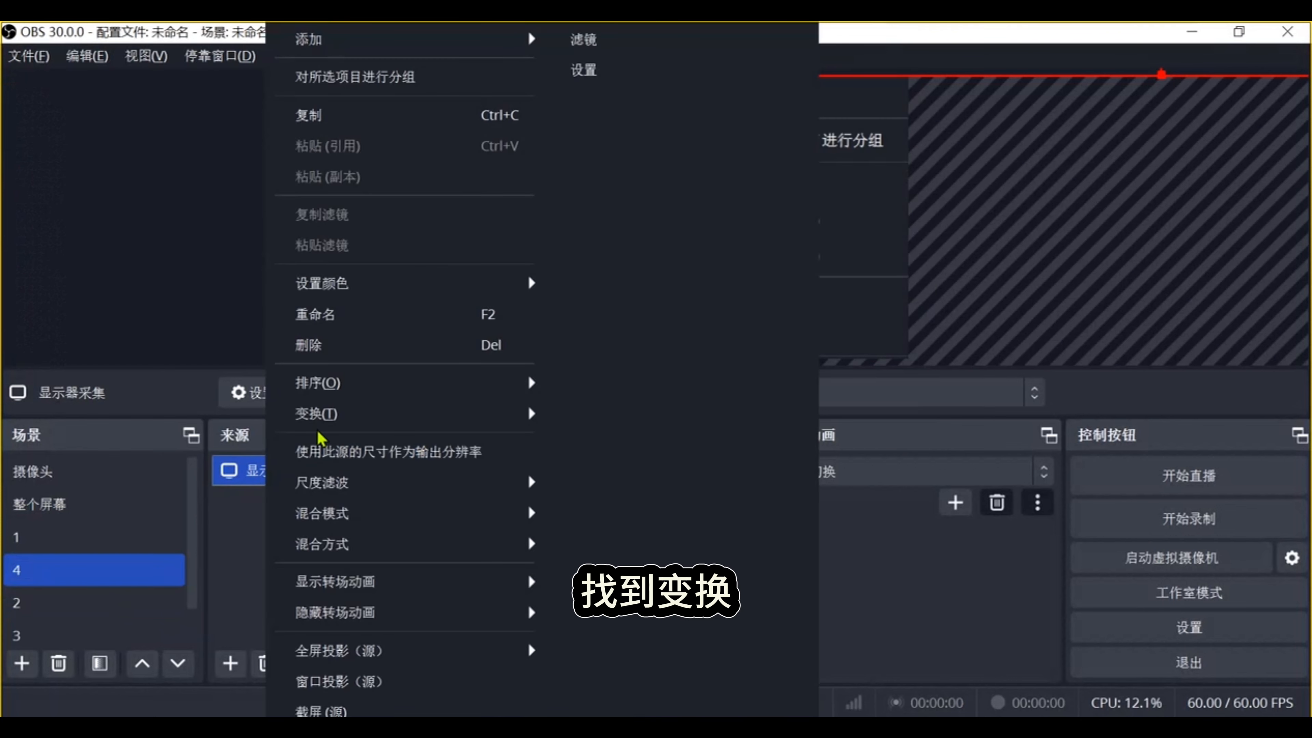
mouse_move(339, 428)
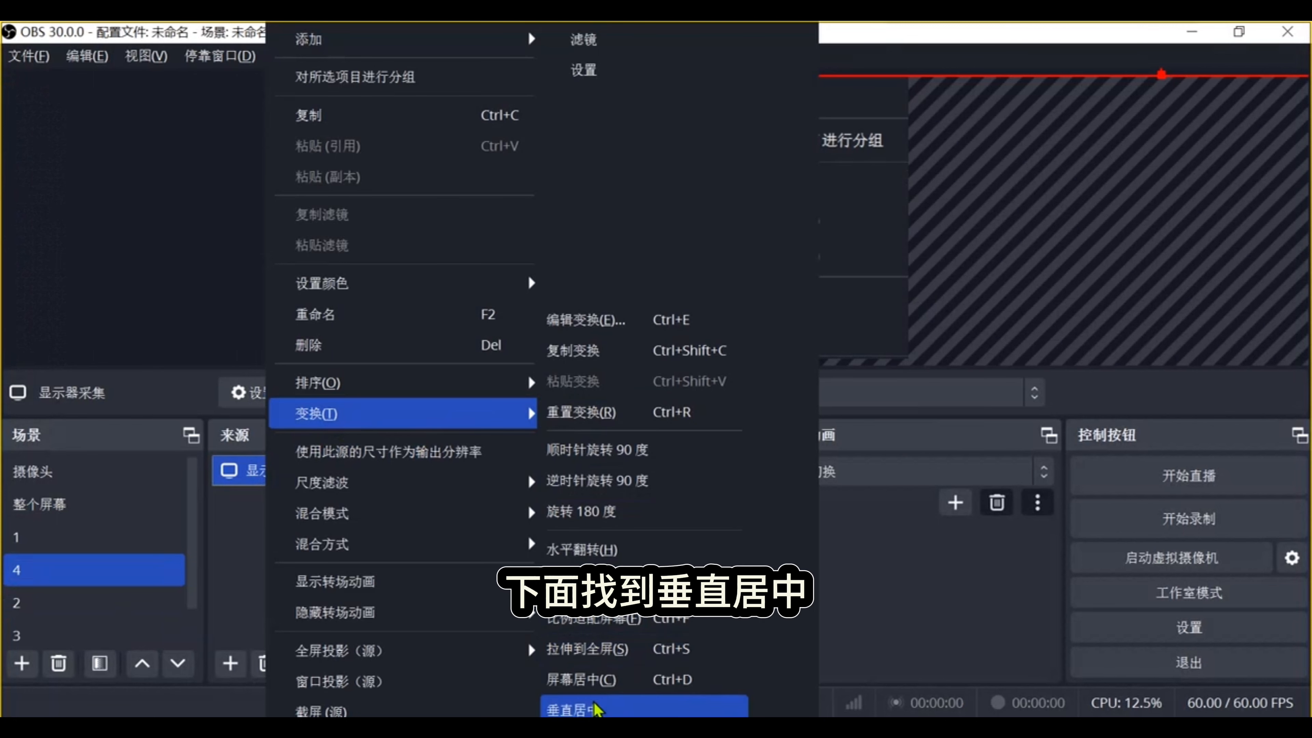
click(617, 709)
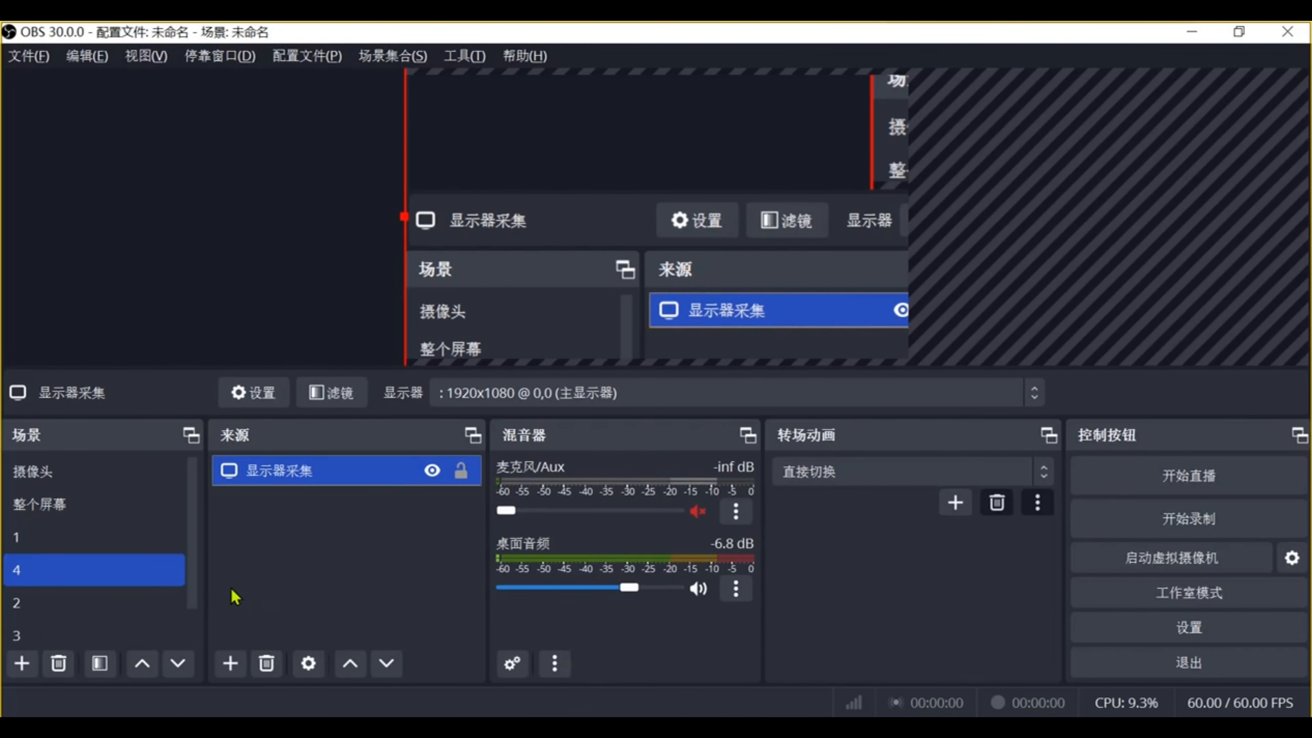
Duplicate scene 4 as a scene named 5 and open the transform options of its display capture source.
right_click(106, 576)
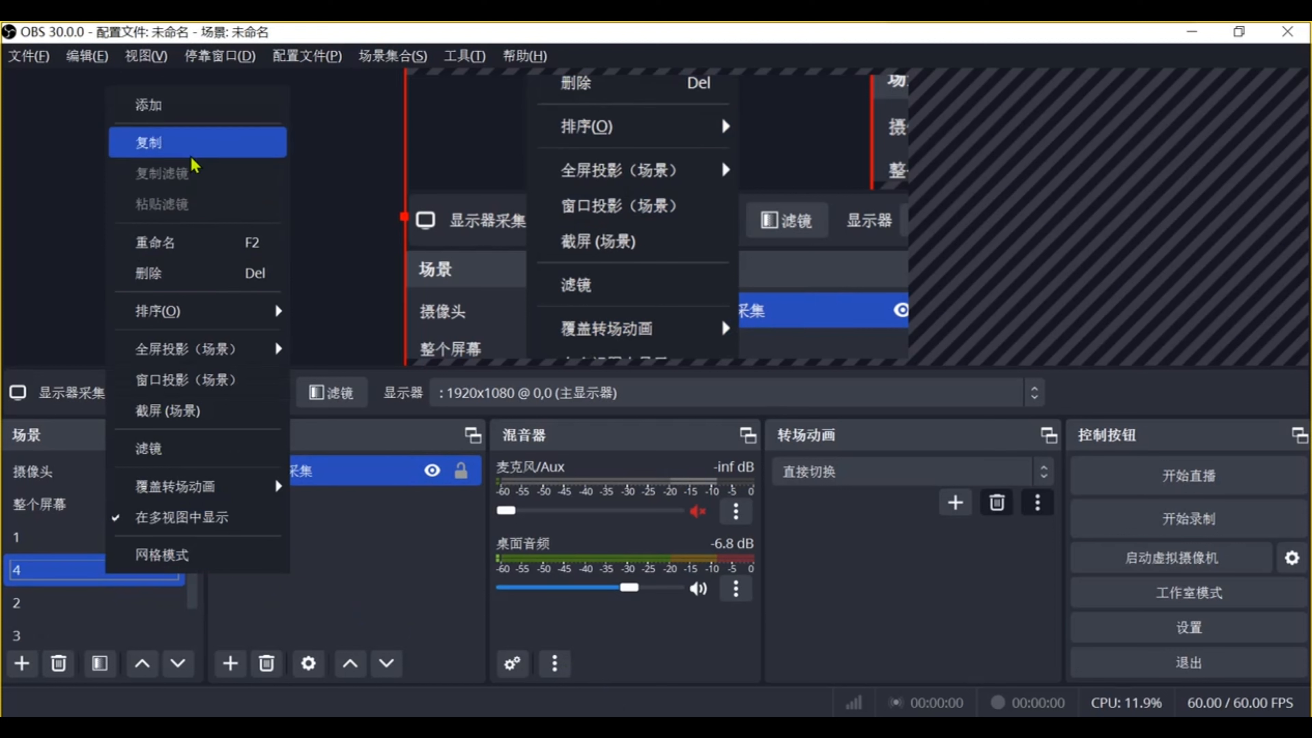
click(191, 144)
text(5)
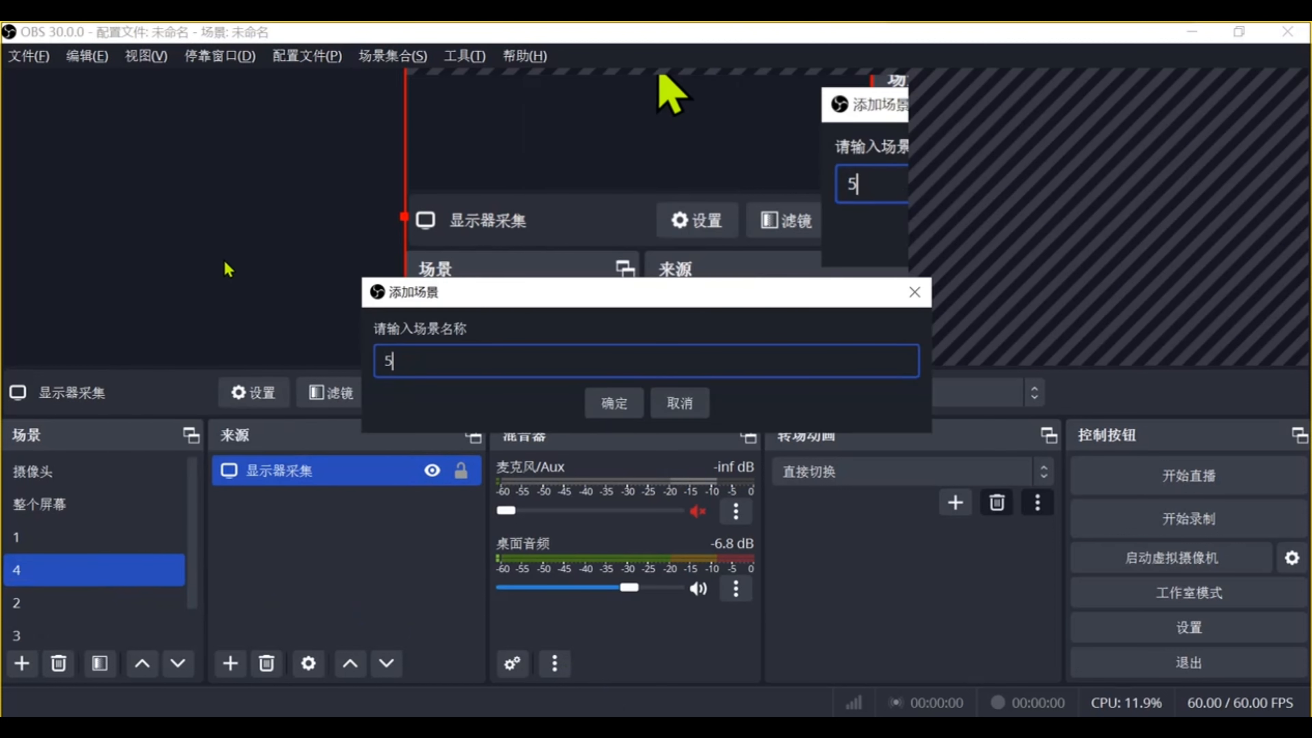
click(595, 399)
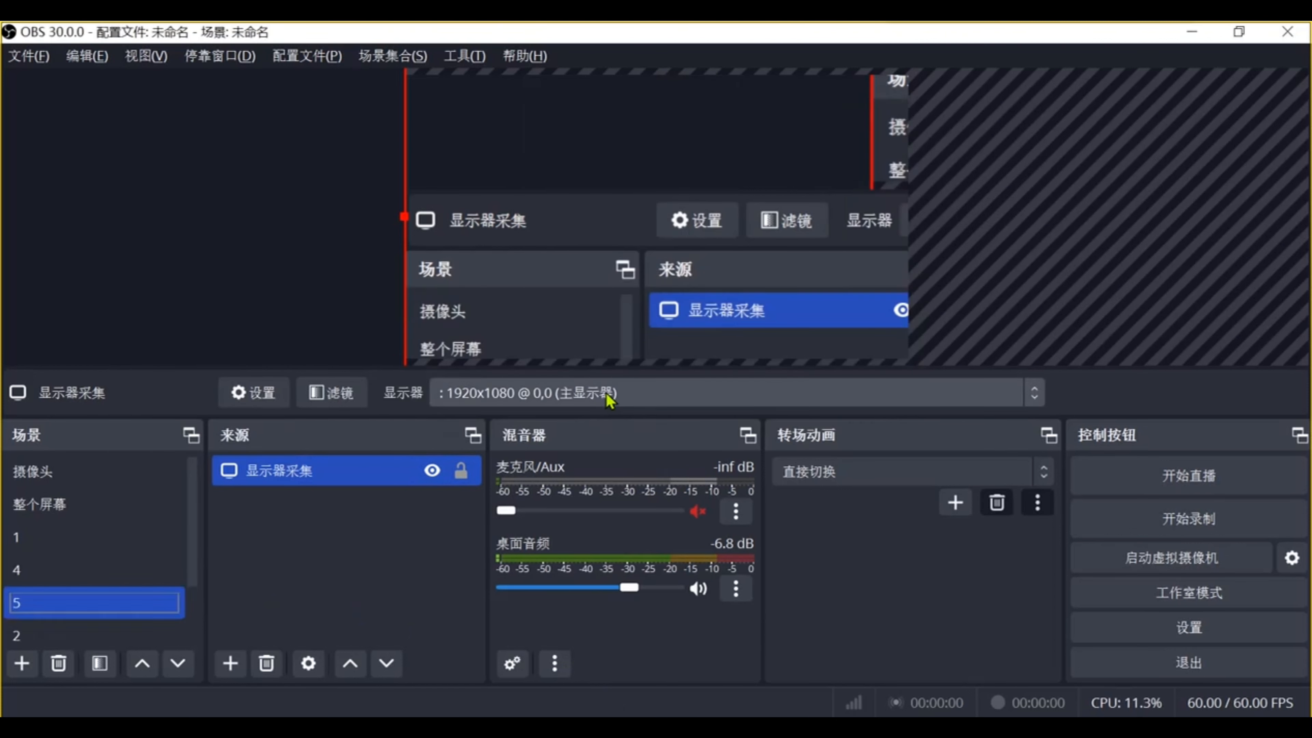
right_click(290, 477)
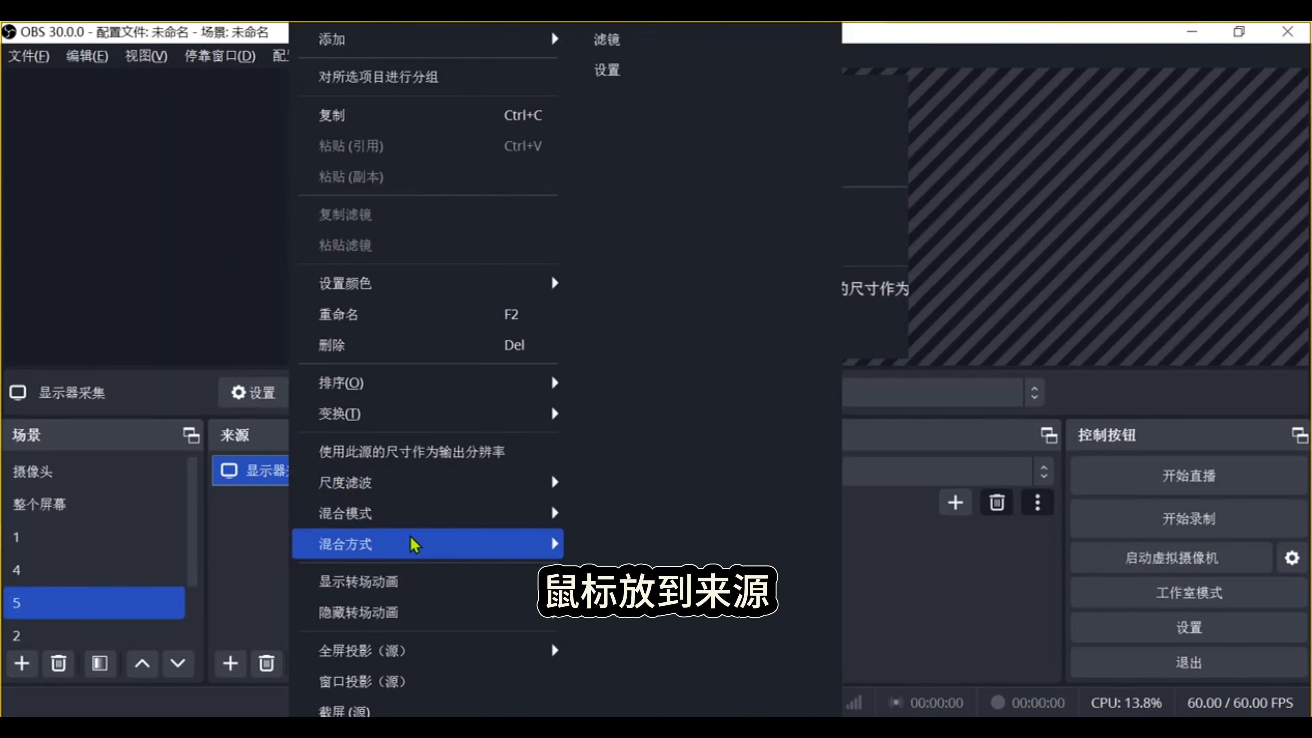
mouse_move(419, 415)
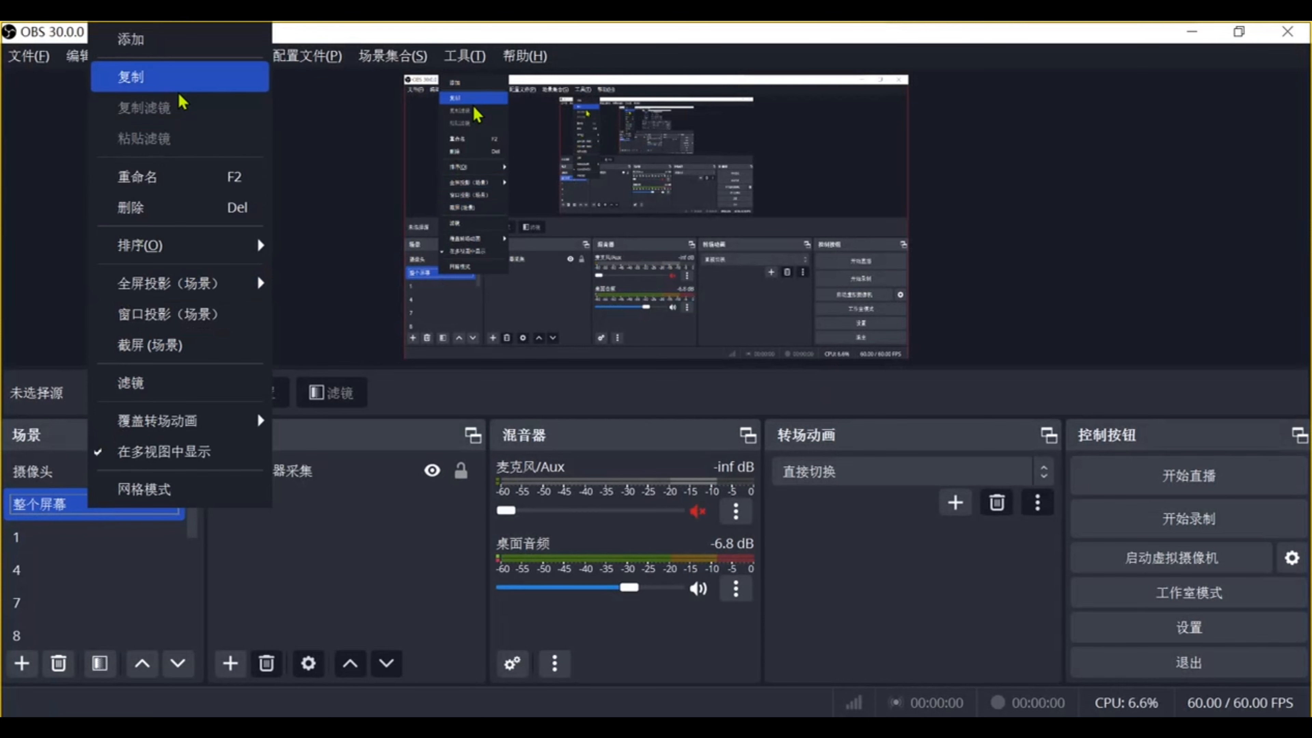
Duplicate the full-screen scene 整个屏幕 as a scene named a.
click(178, 88)
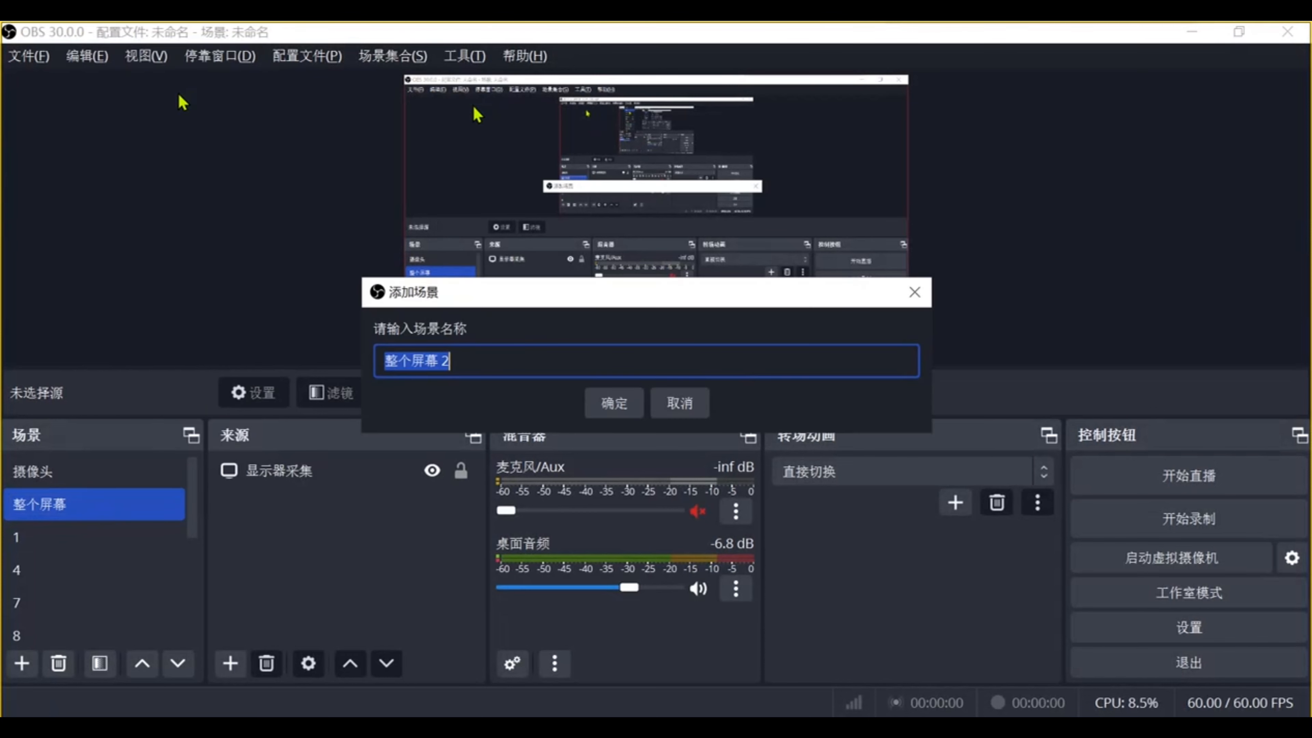
text(a)
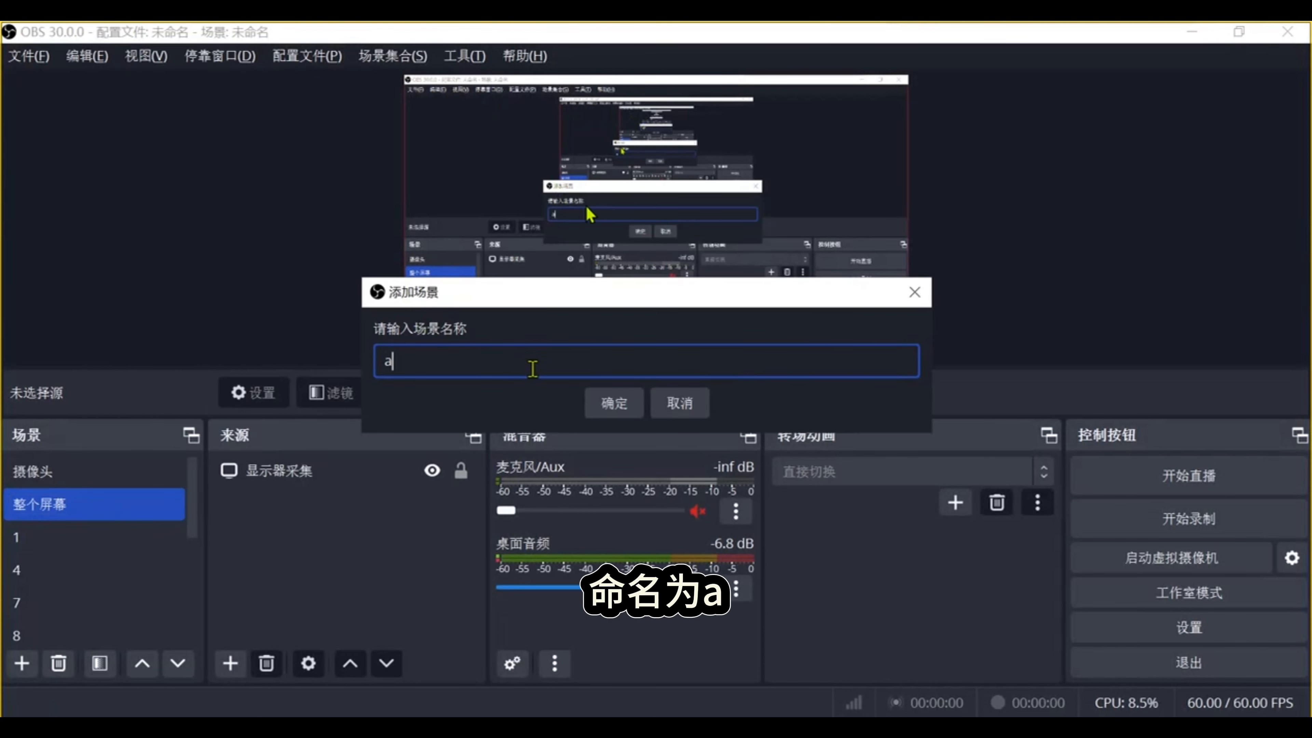
click(604, 403)
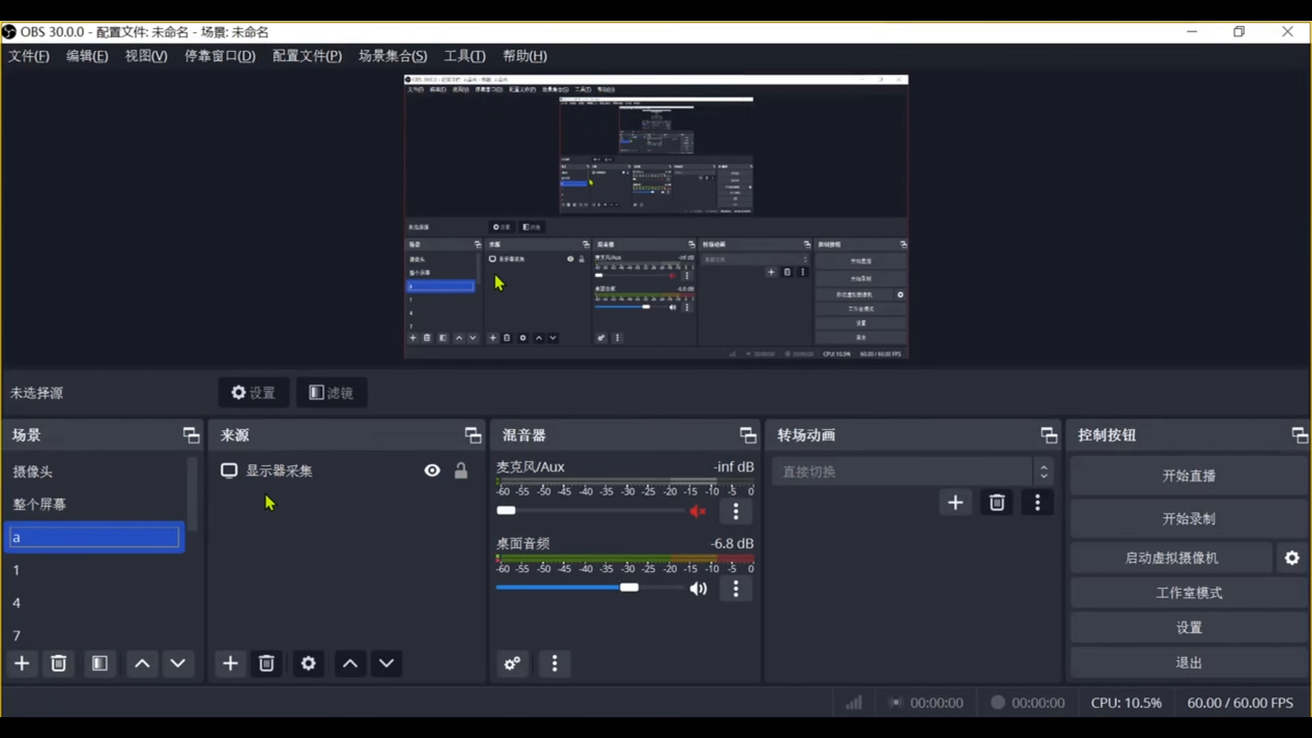
Set the size of scene a's display capture source to 3840 × 2298 px and close the transform dialog.
click(293, 471)
right_click(292, 471)
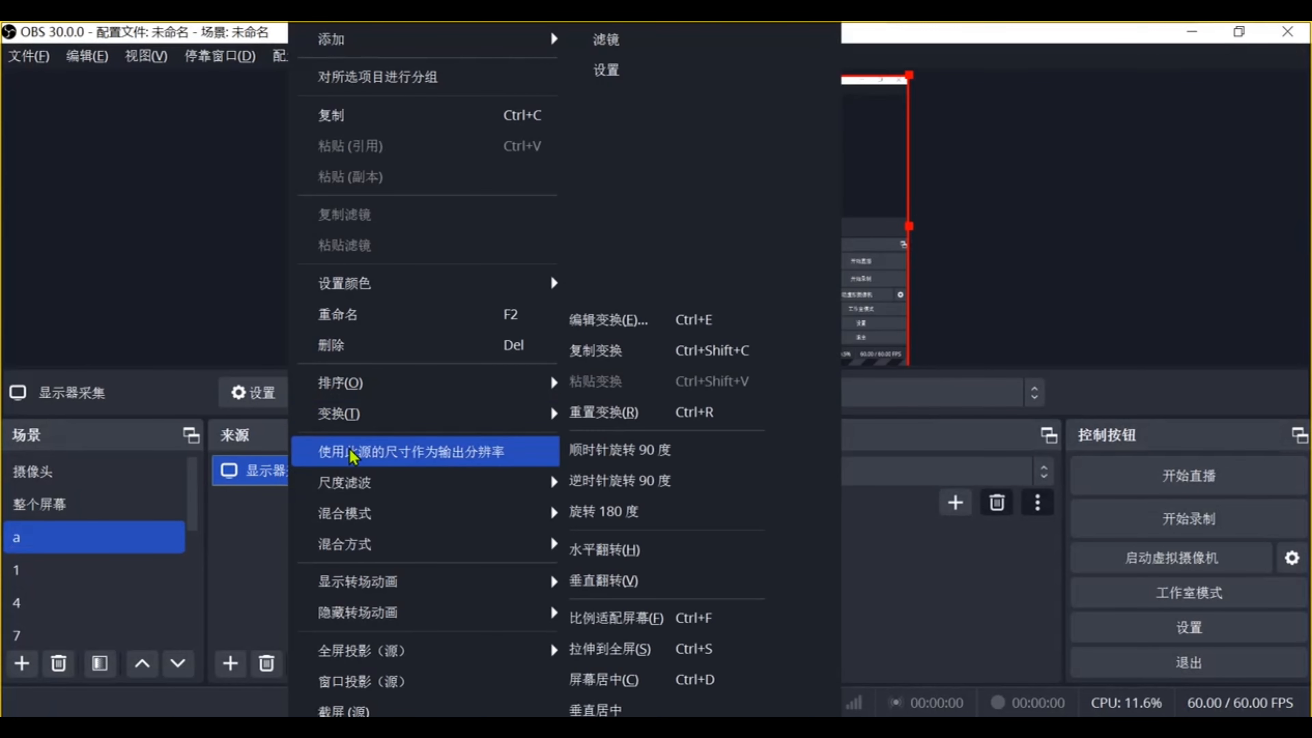
mouse_move(375, 416)
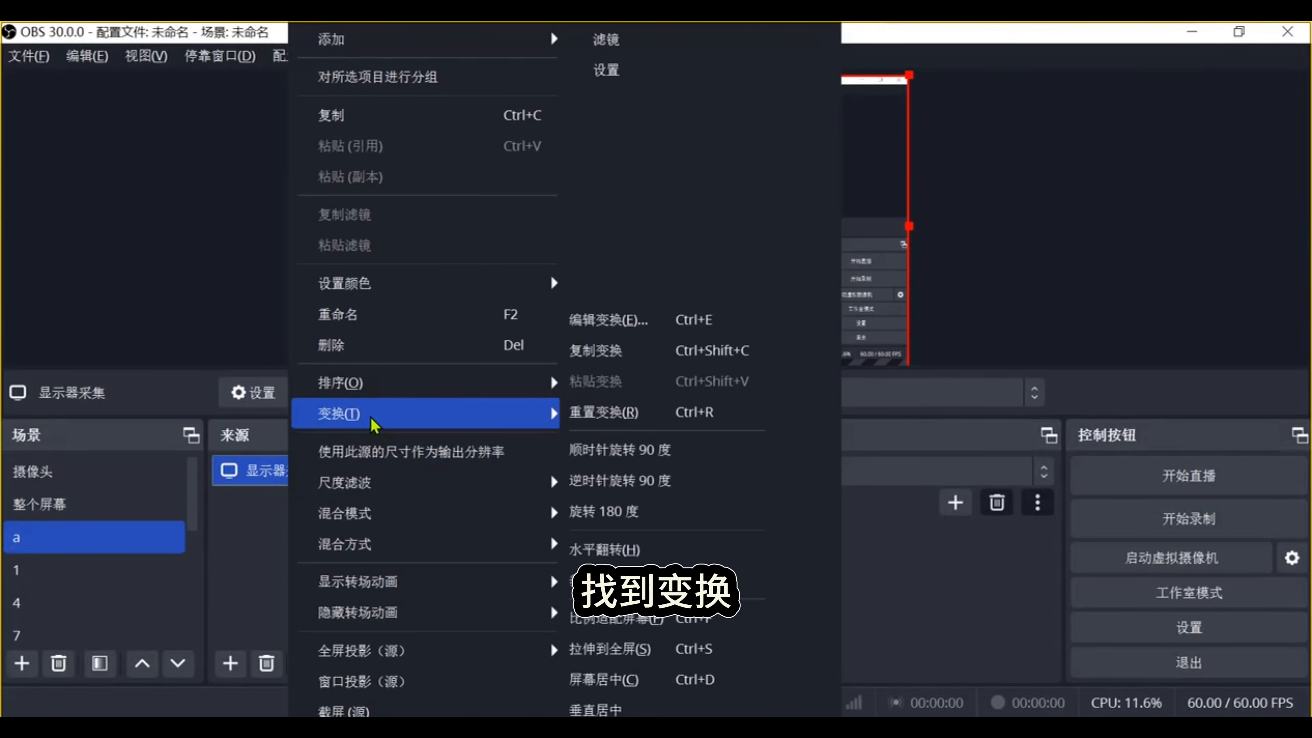
click(622, 320)
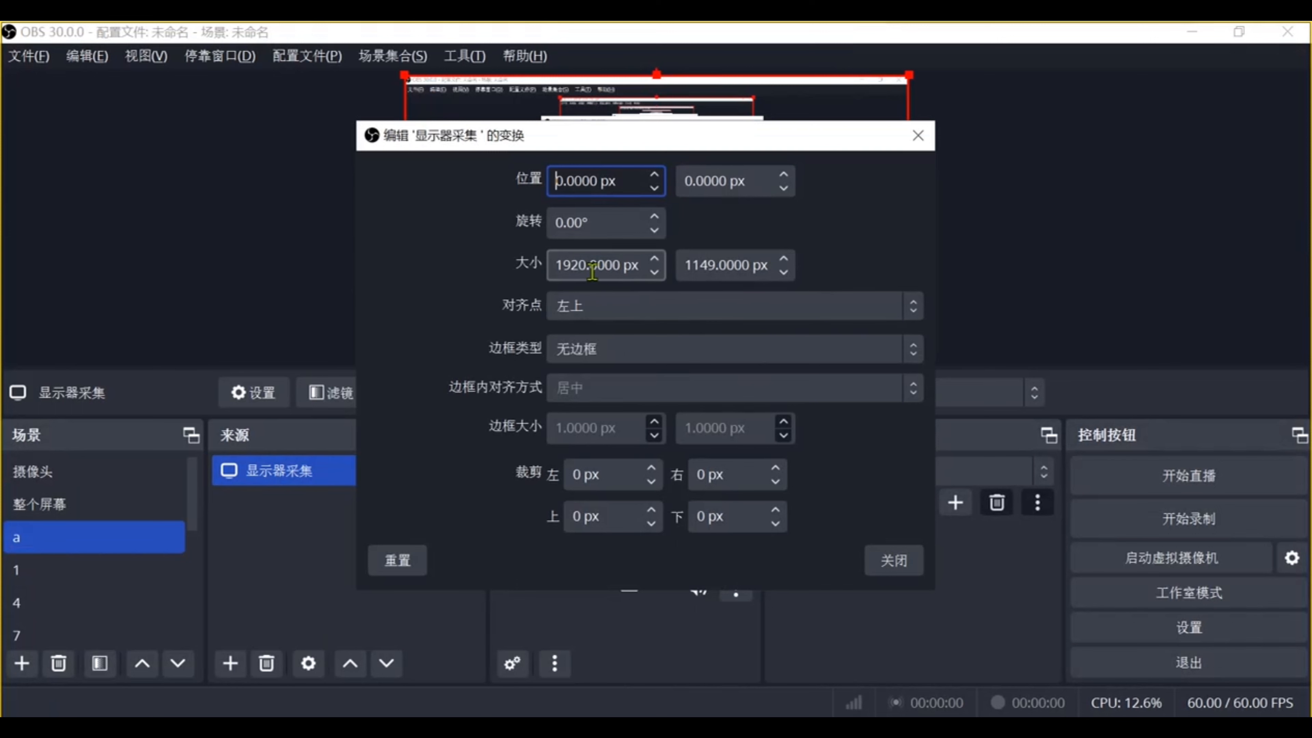
drag(587, 272, 548, 284)
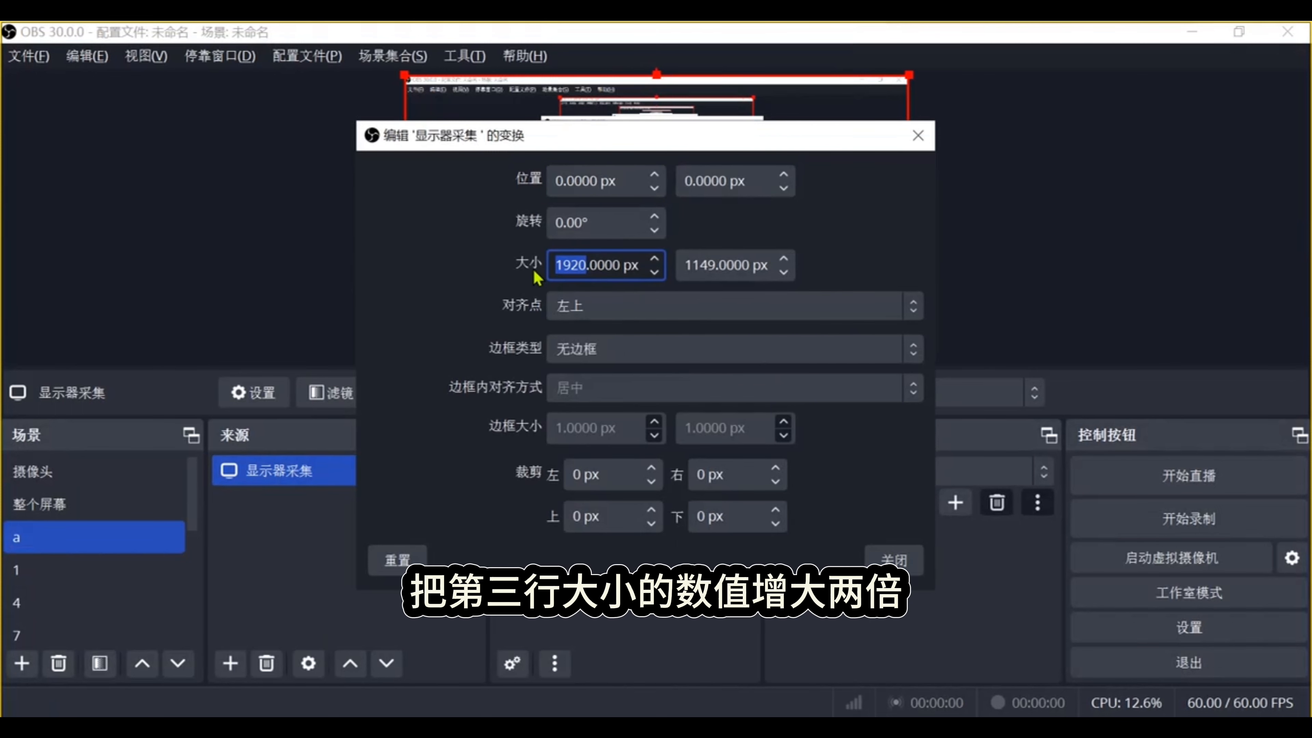
text(38)
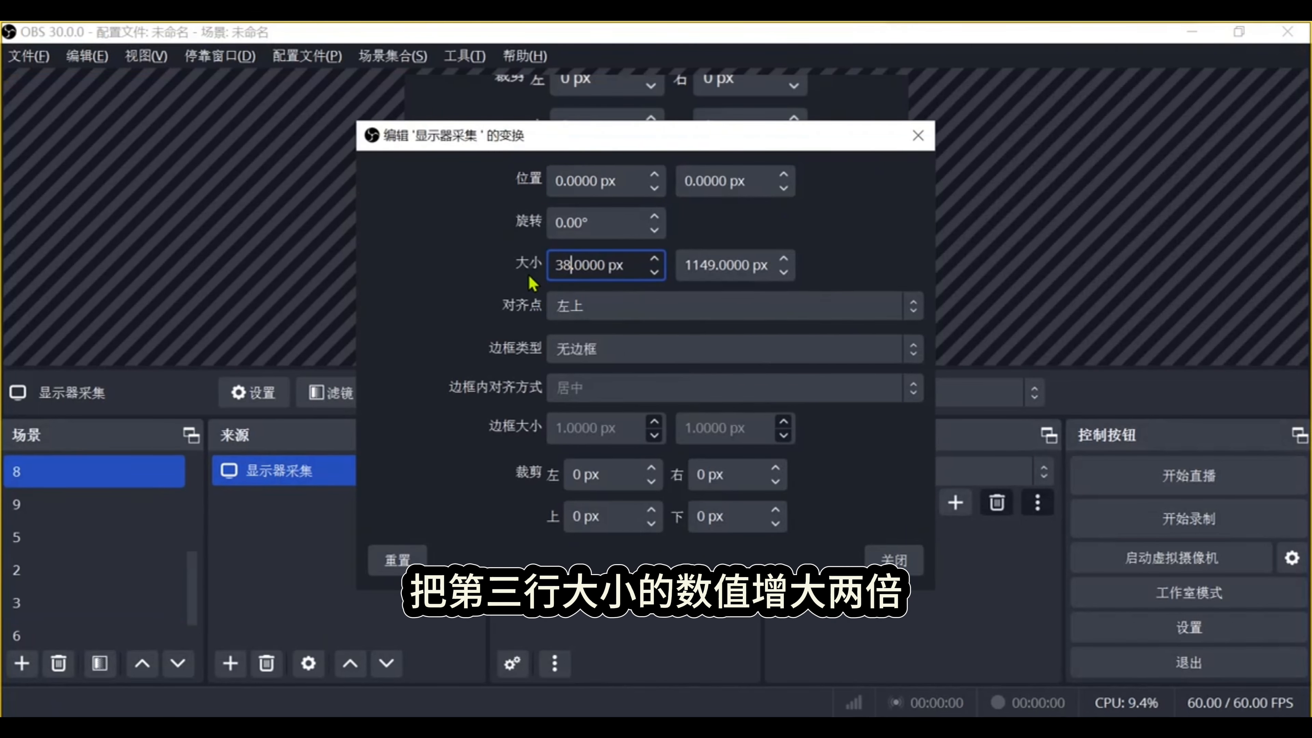
text(40)
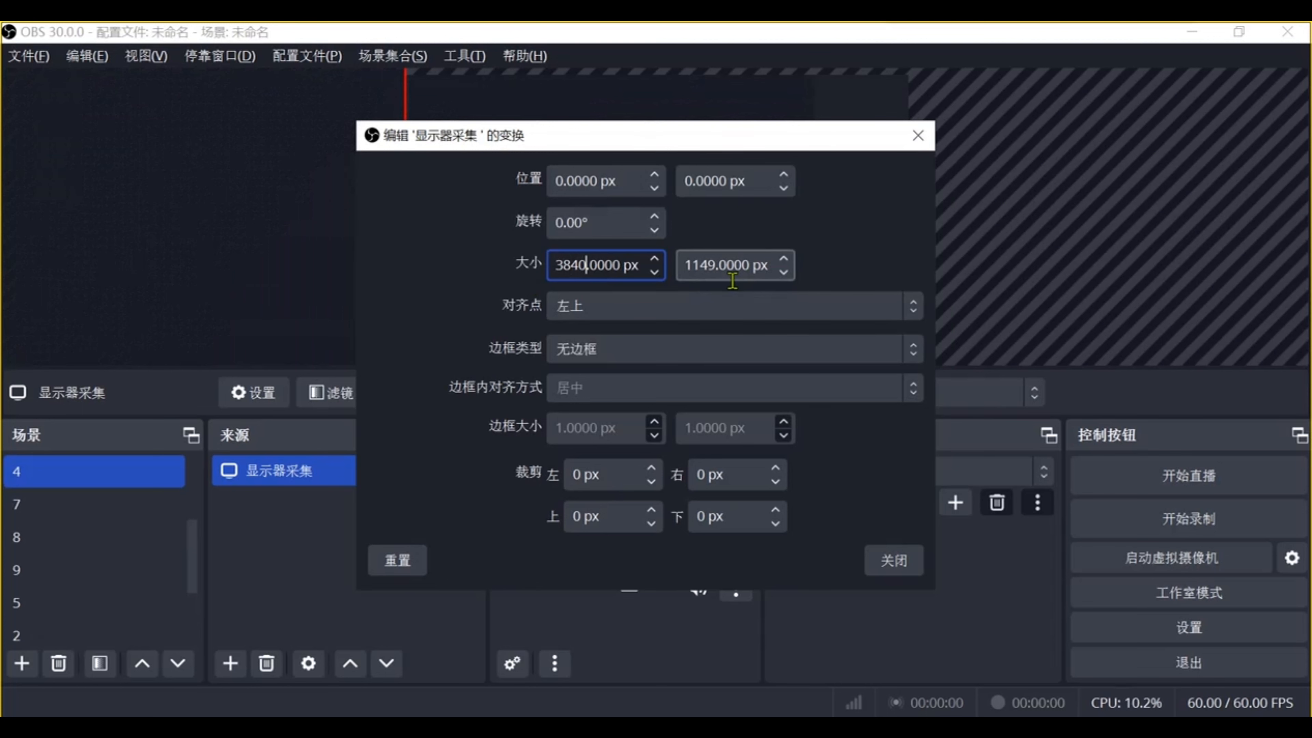
drag(715, 270, 674, 273)
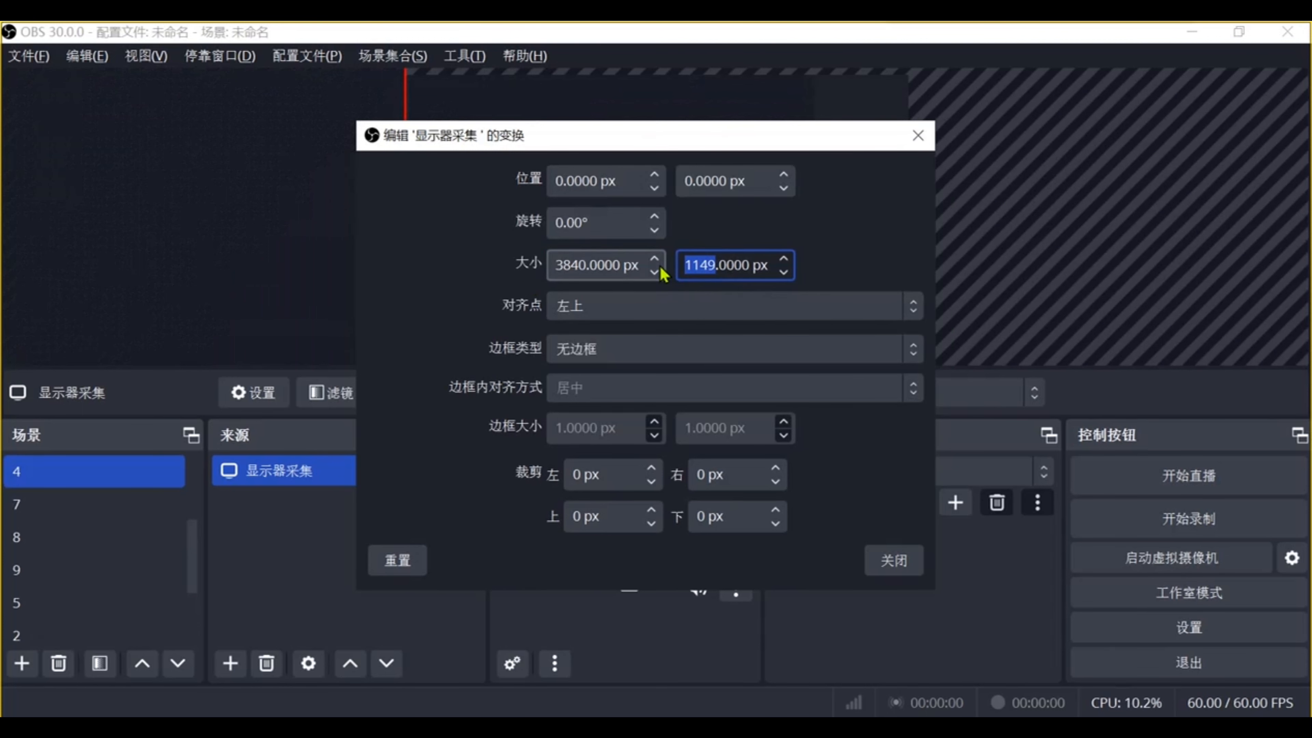
text(22)
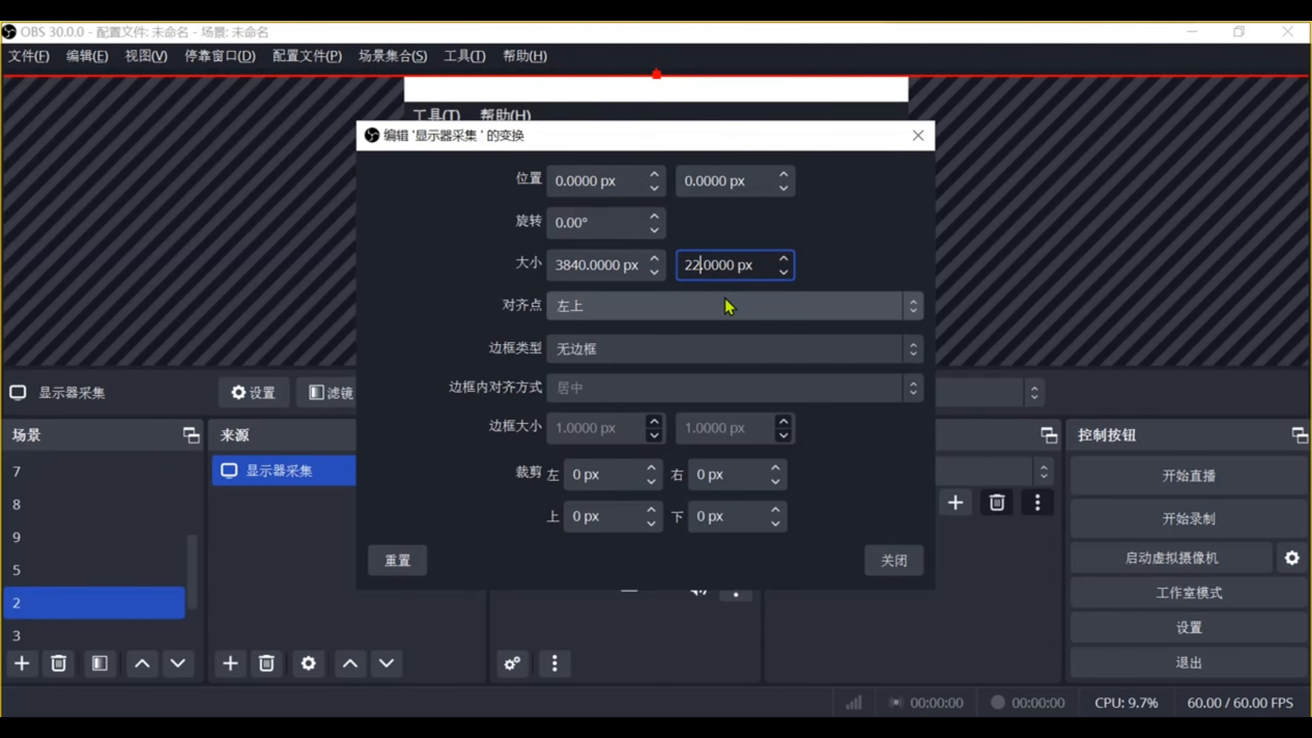
text(98)
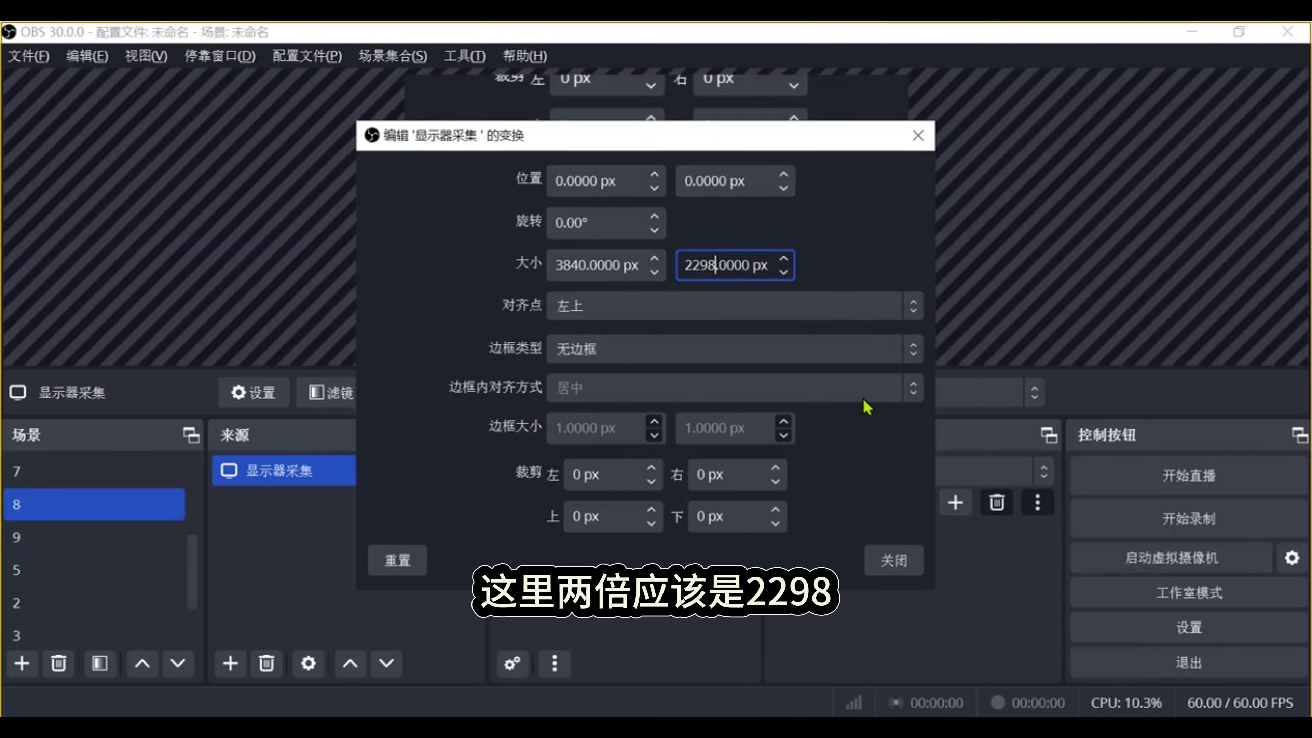
click(885, 557)
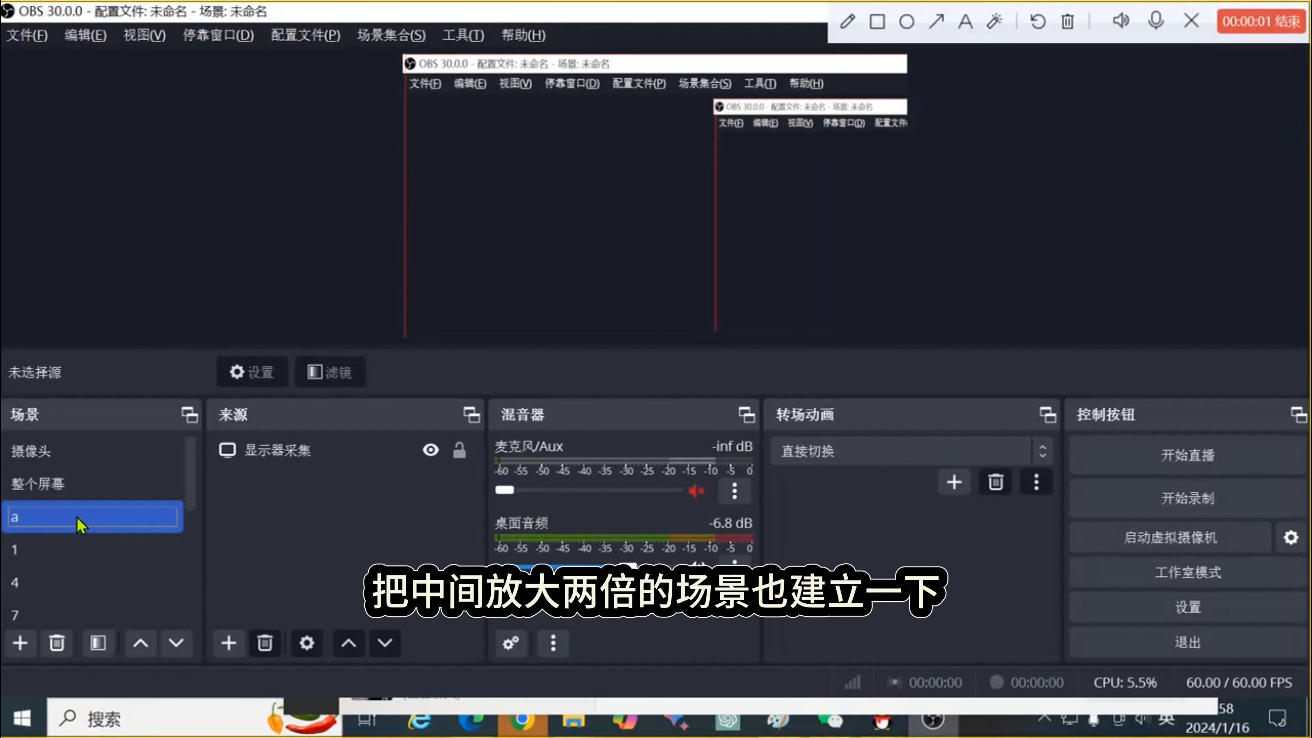
Duplicate scene a as a scene named b.
right_click(80, 523)
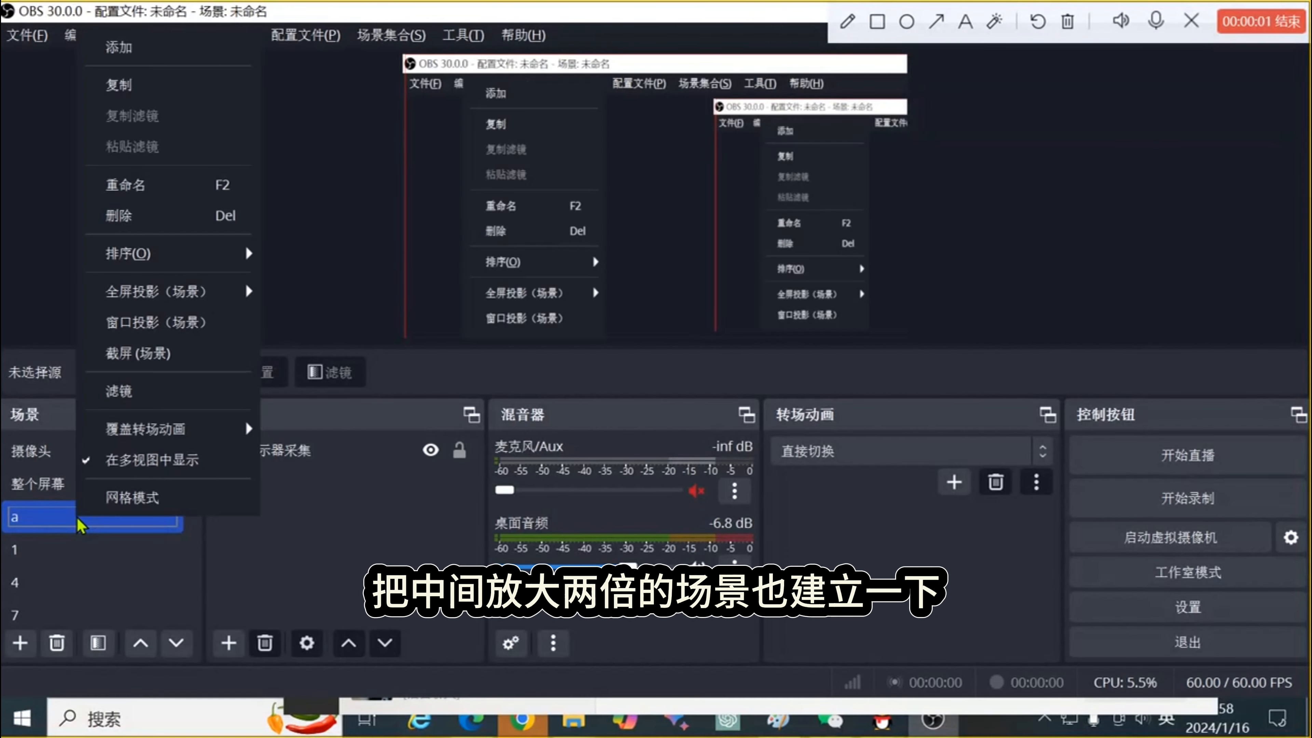
click(123, 85)
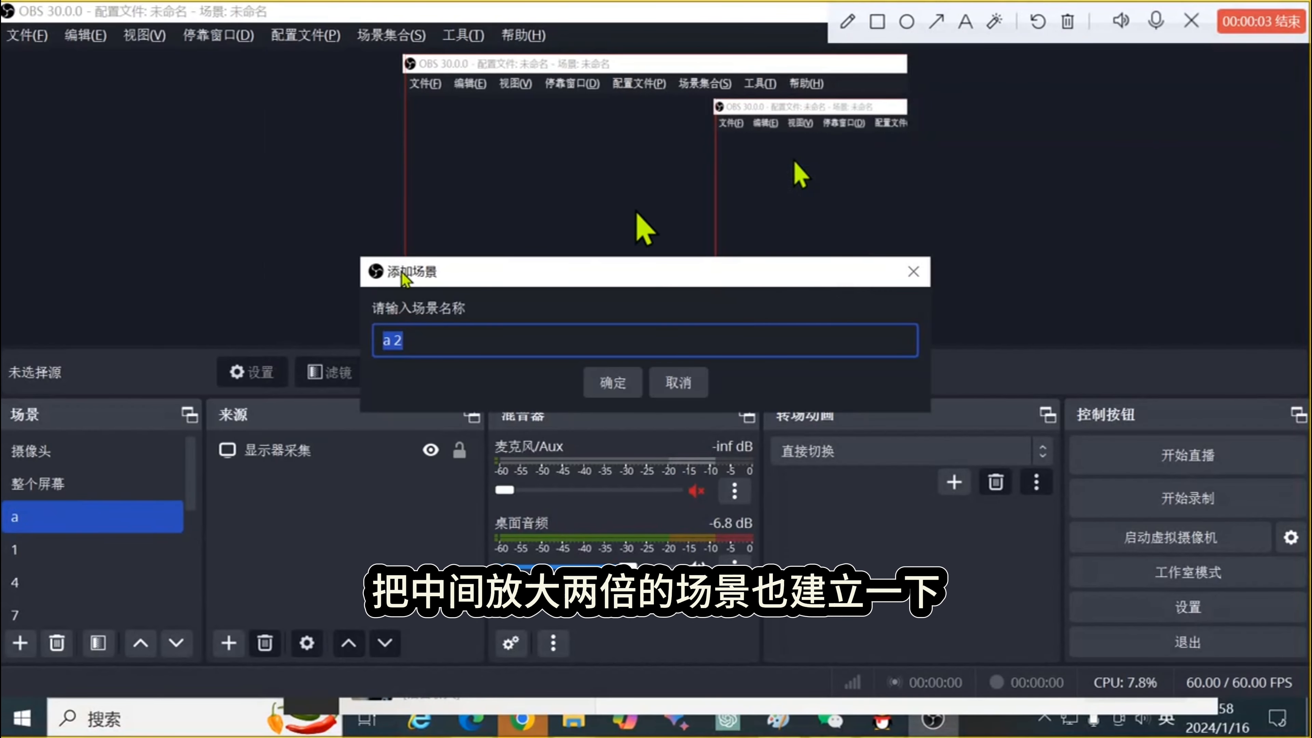
text(b)
click(605, 383)
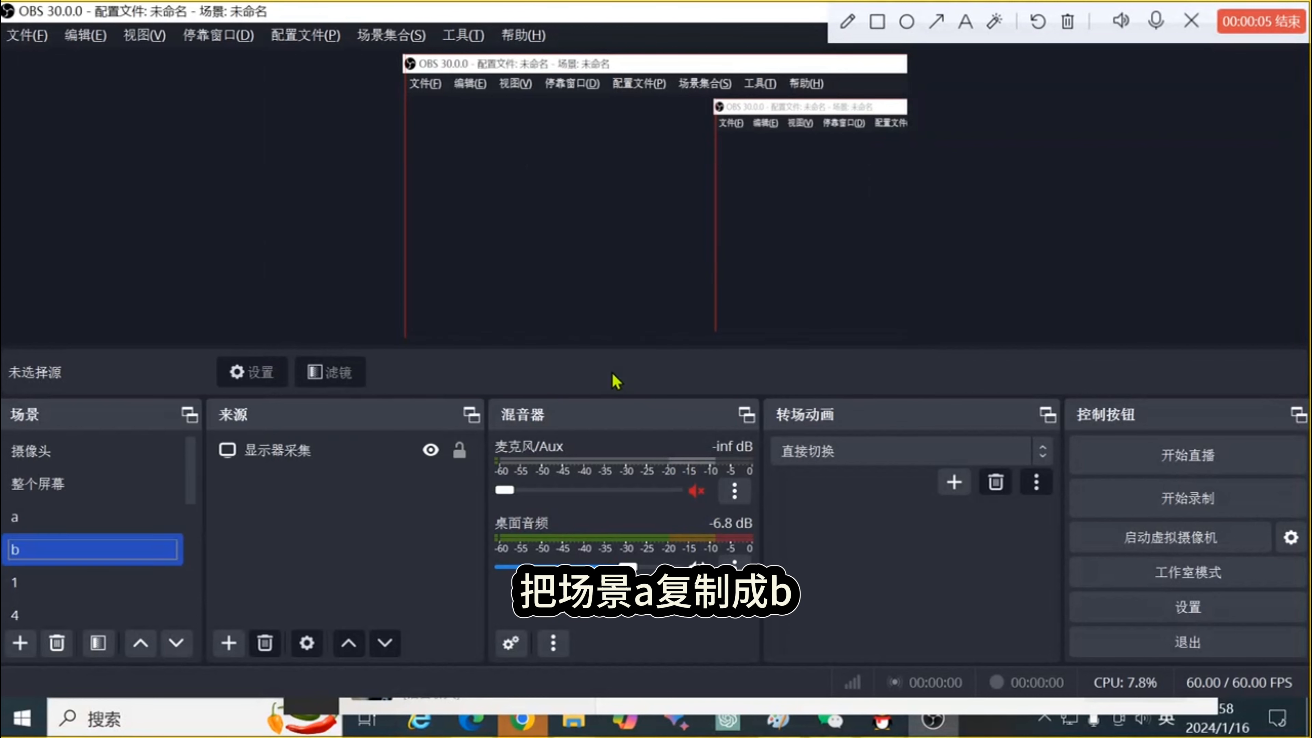
Centre scene b's display capture source vertically and horizontally on the canvas.
click(343, 460)
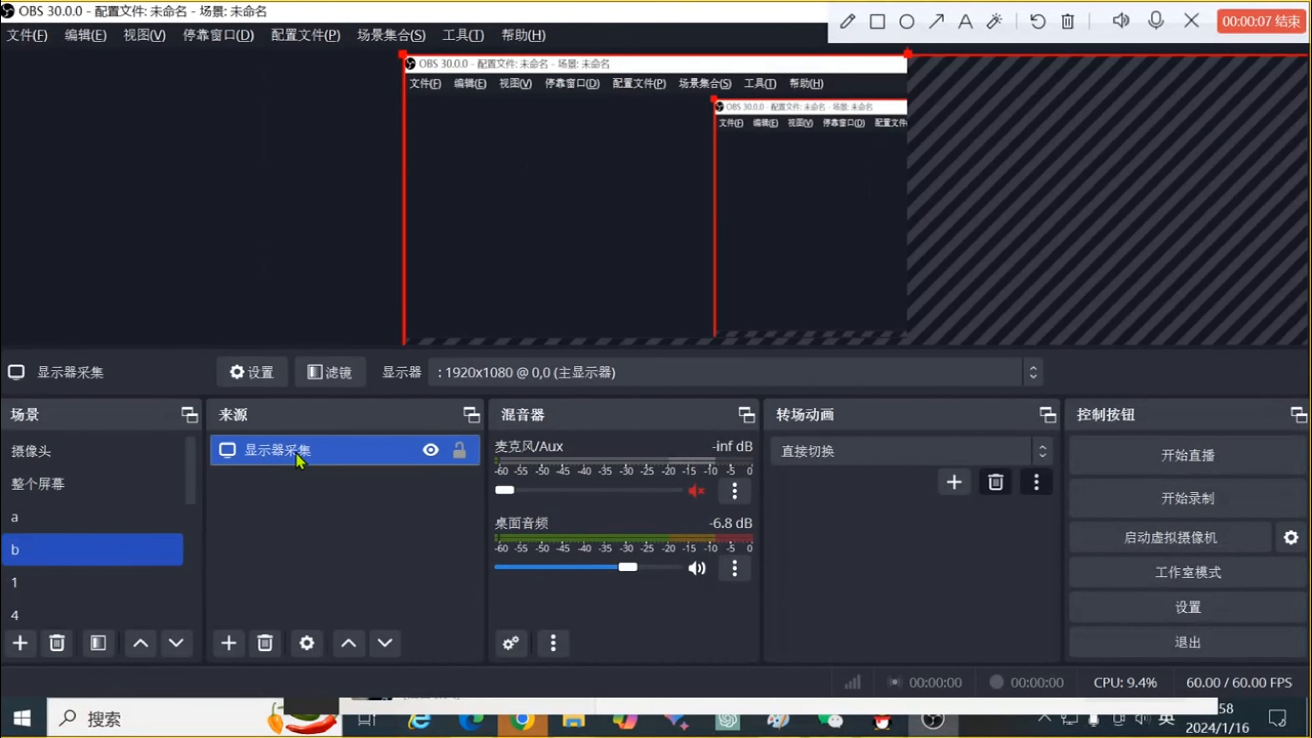
right_click(298, 459)
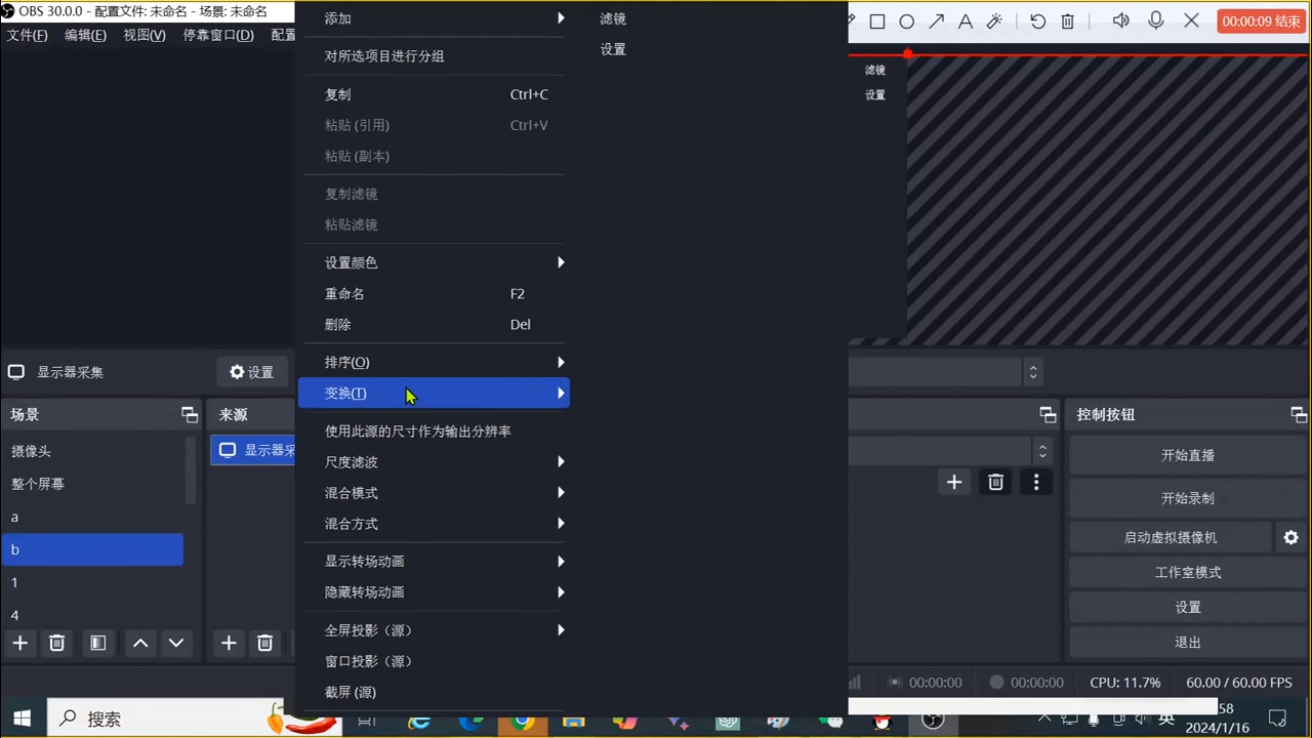
mouse_move(408, 394)
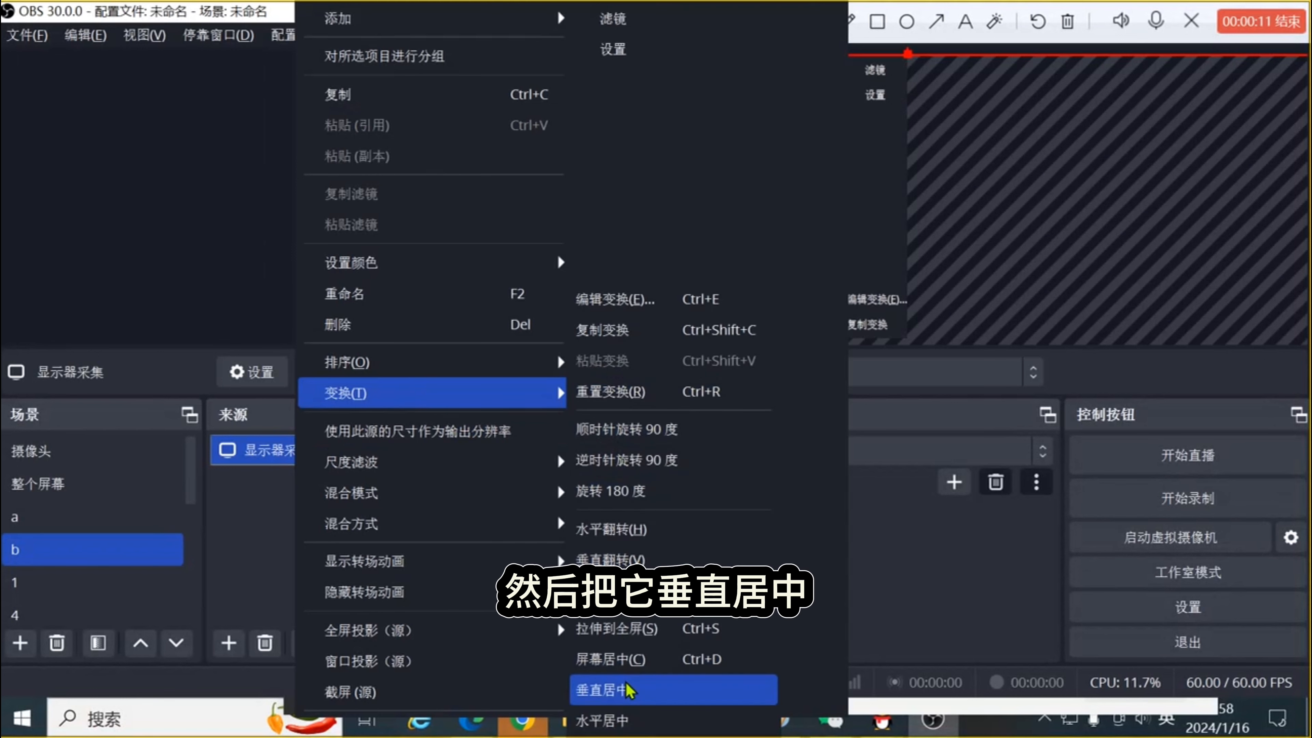
click(641, 690)
right_click(397, 458)
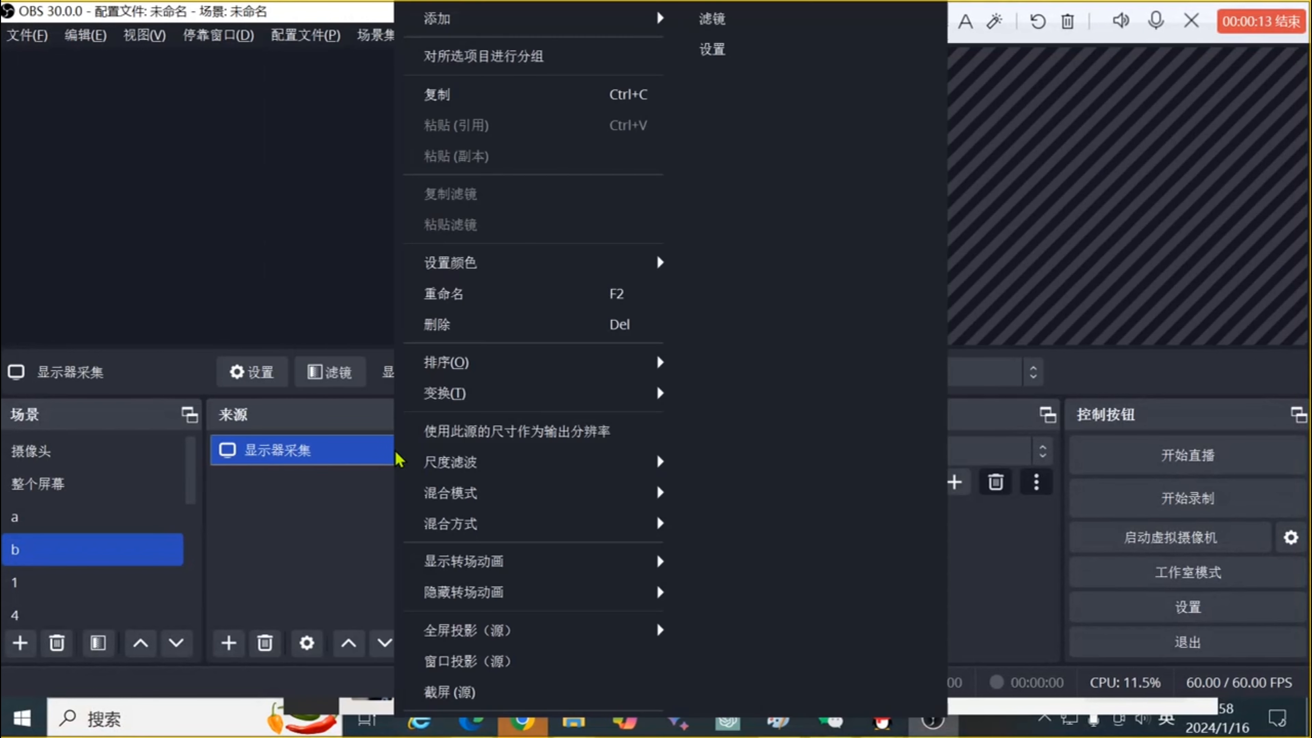
mouse_move(515, 393)
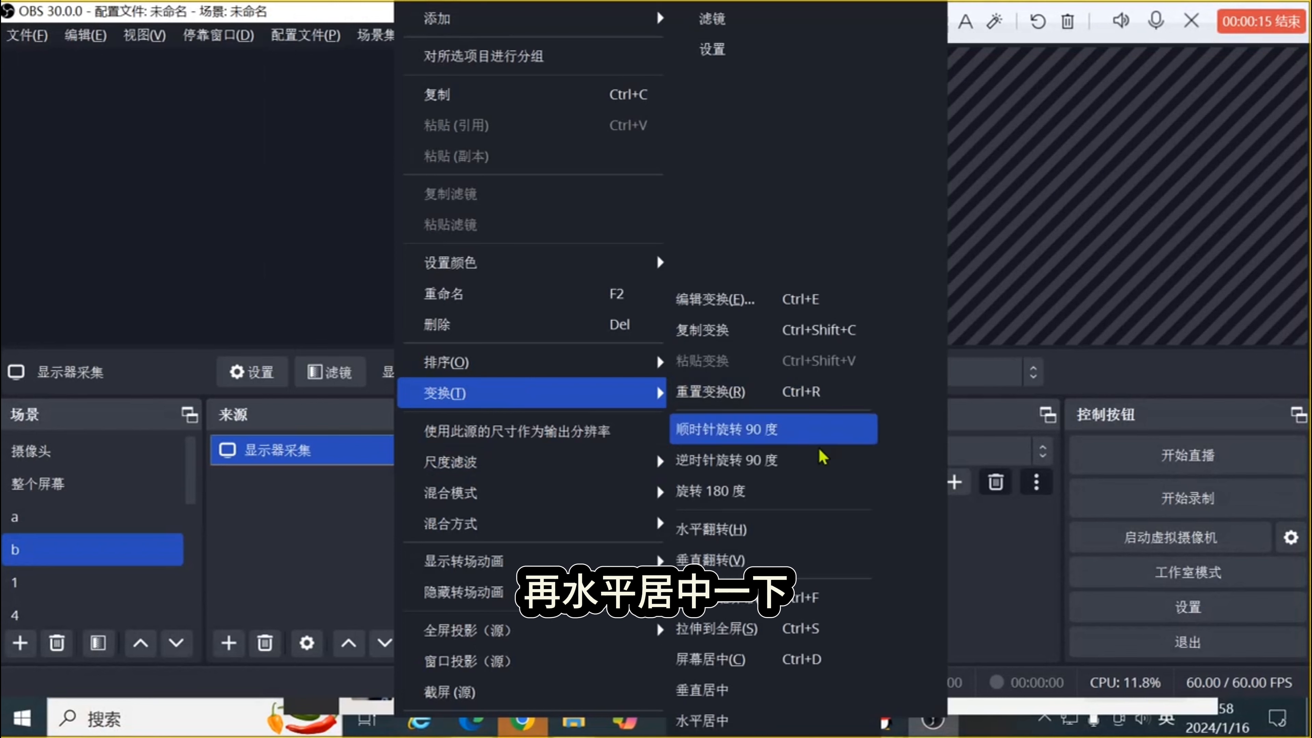
click(762, 718)
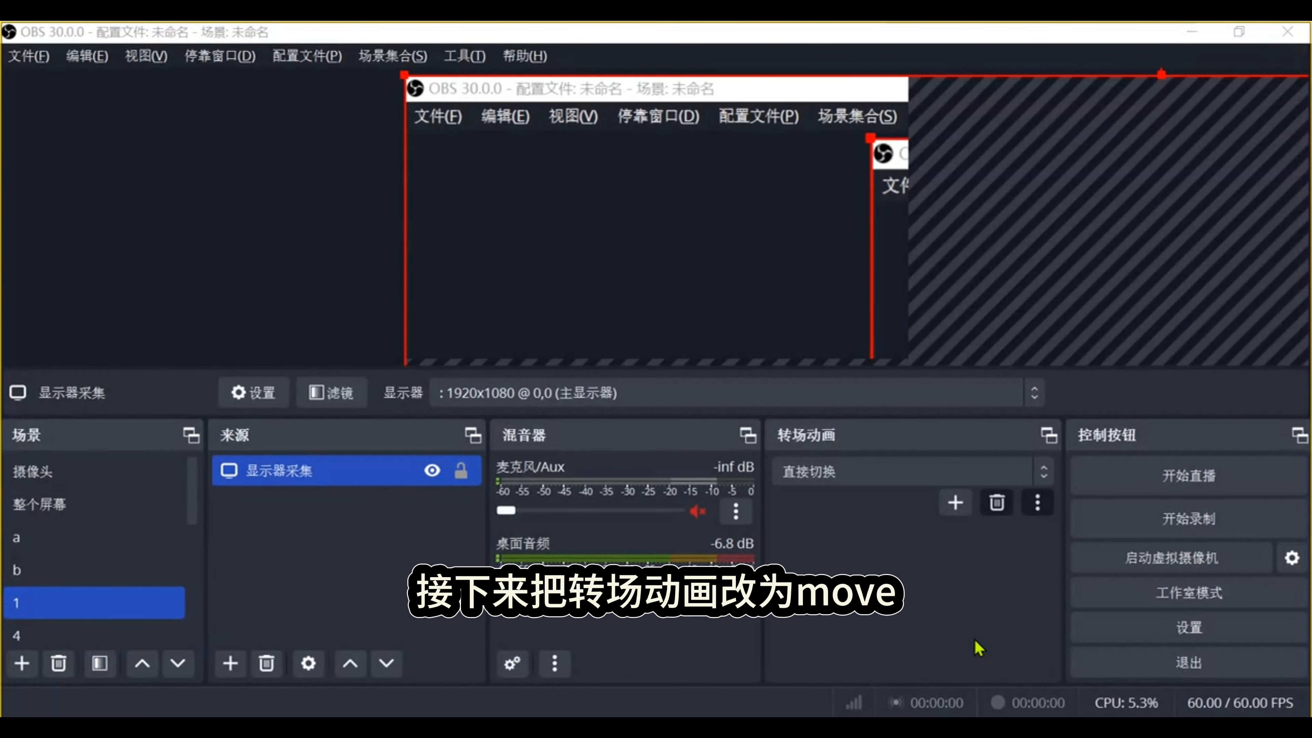
Set the scene transition to 移动 (Move) with a duration of 1200 ms.
click(1041, 471)
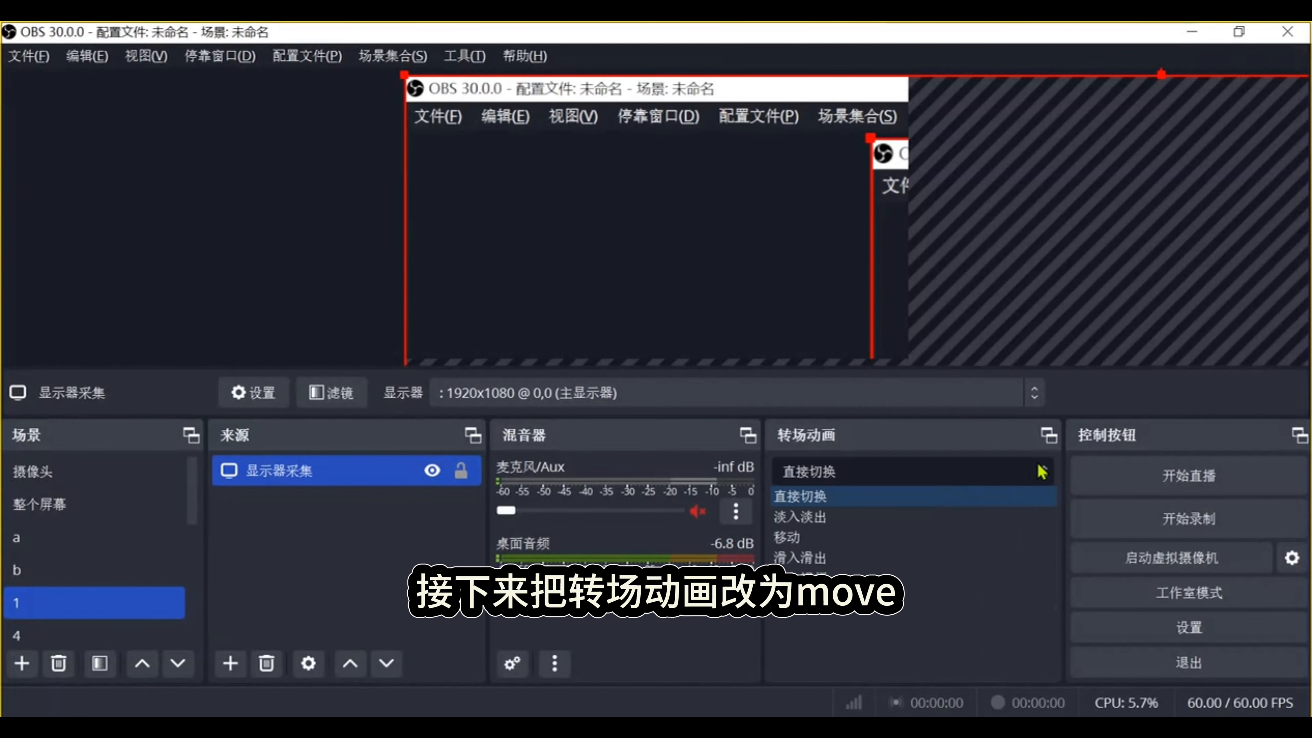
click(868, 538)
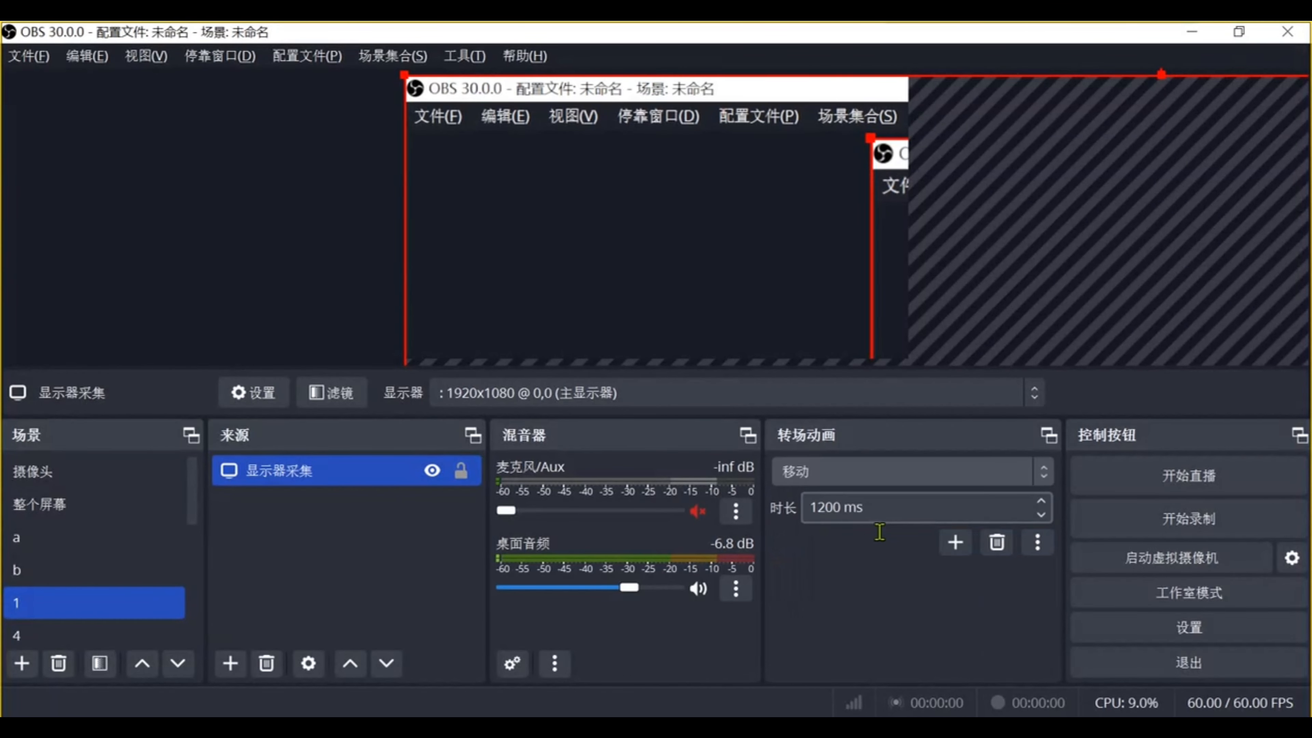
scroll(93, 579, down, 3)
click(93, 603)
click(852, 520)
key(BackSpace)
key(BackSpace)
text(00)
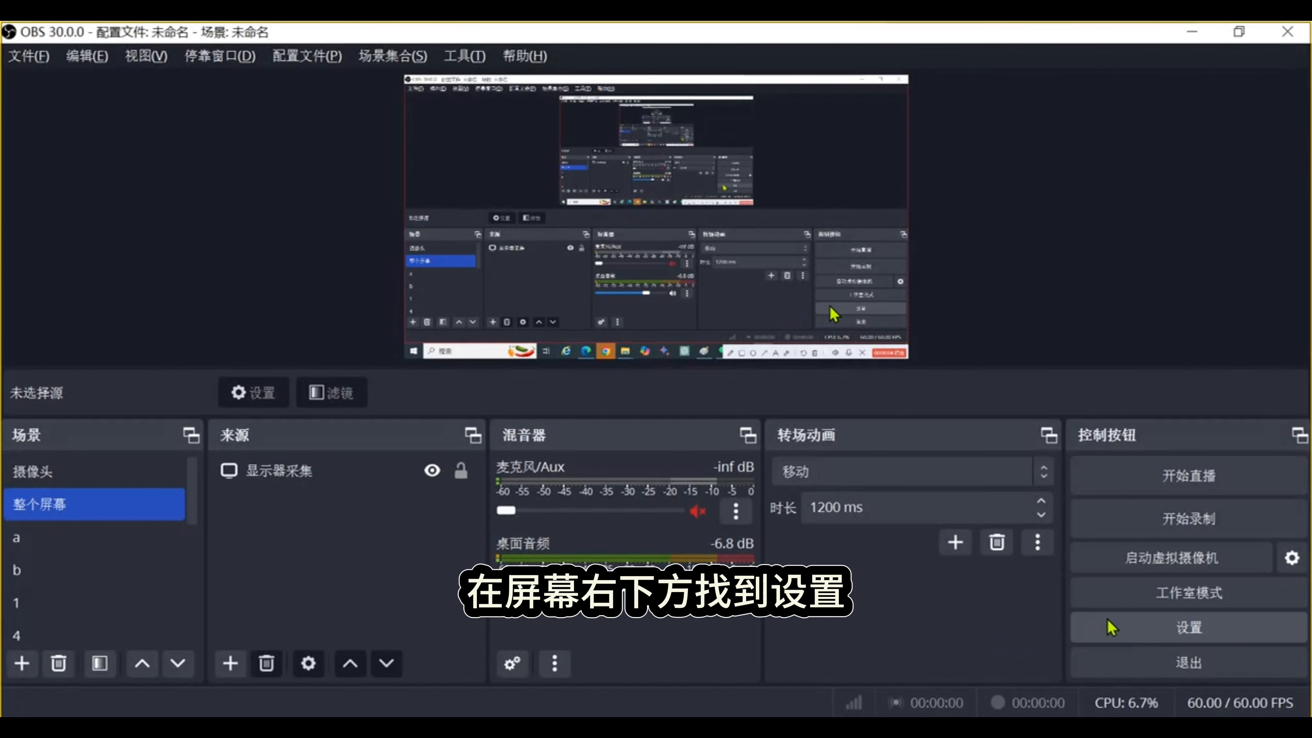
Open the hotkey settings and assign keys 1 and 2 as the switch-to-scene hotkeys of scenes 1 and 2.
click(1109, 625)
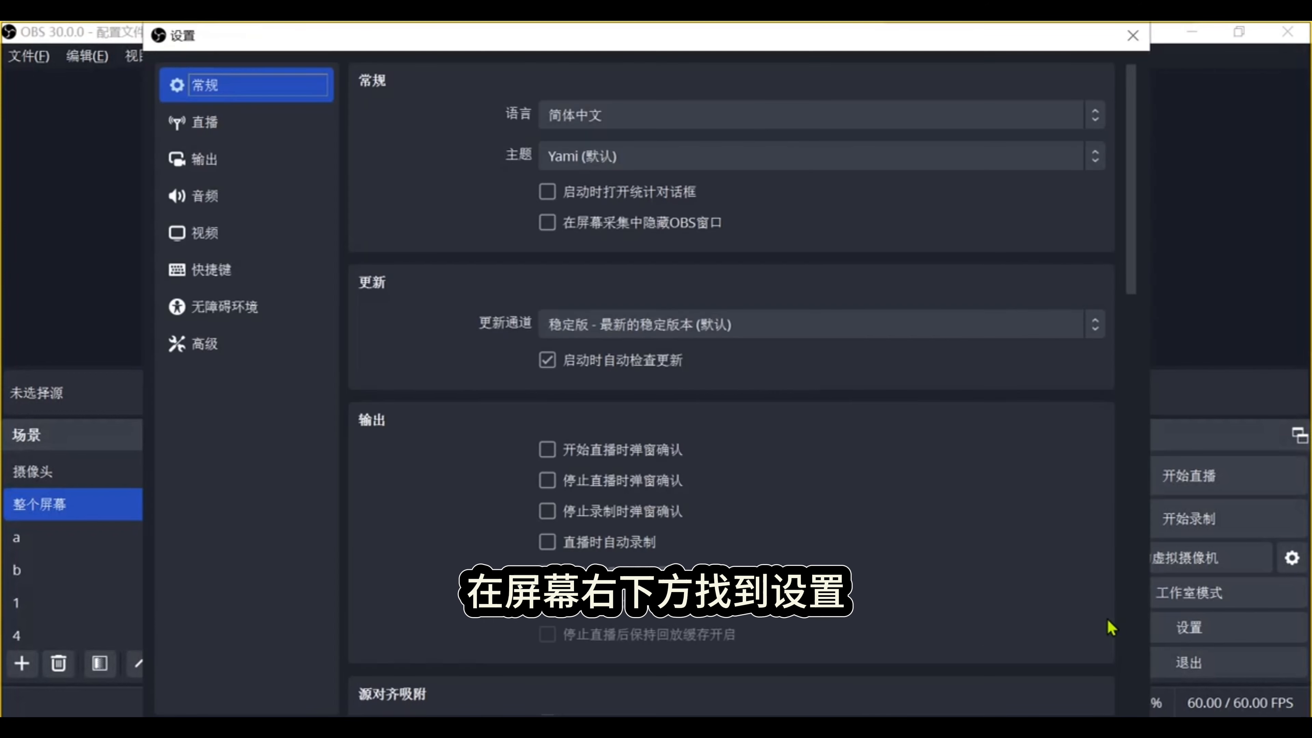
click(202, 277)
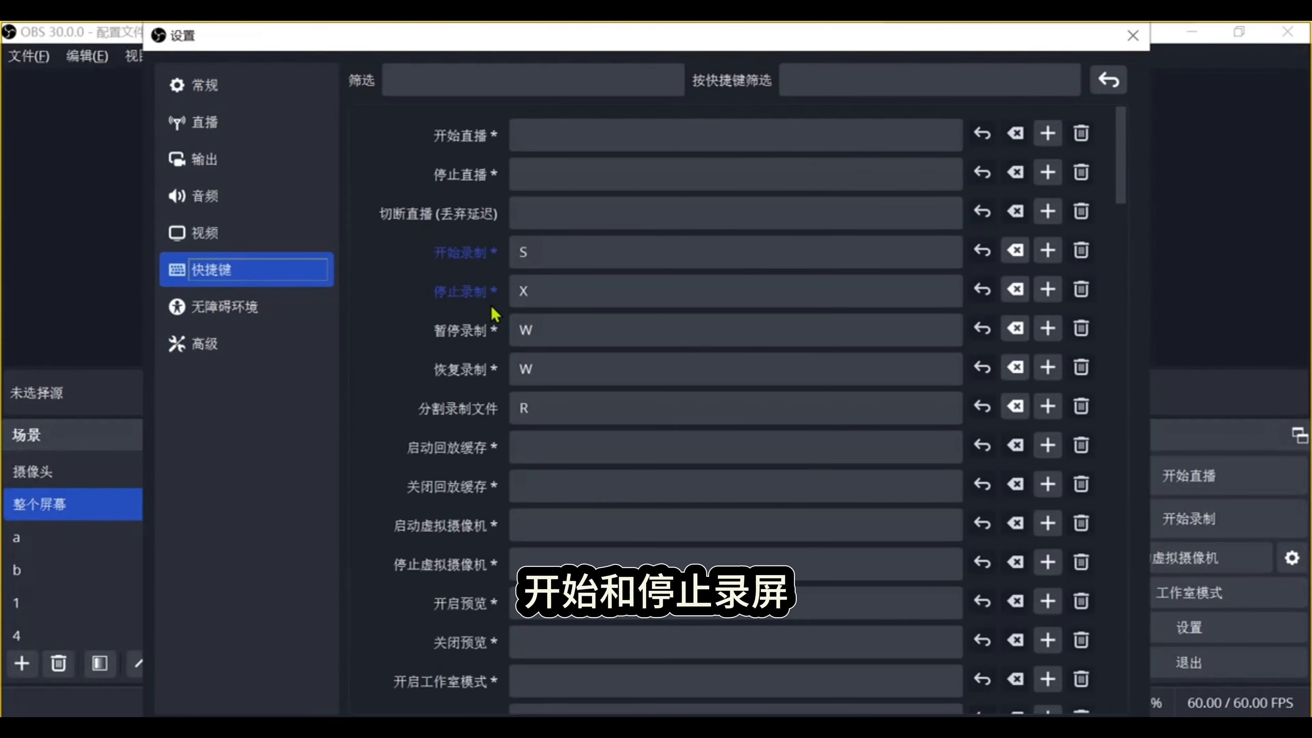
scroll(503, 268, down, 1)
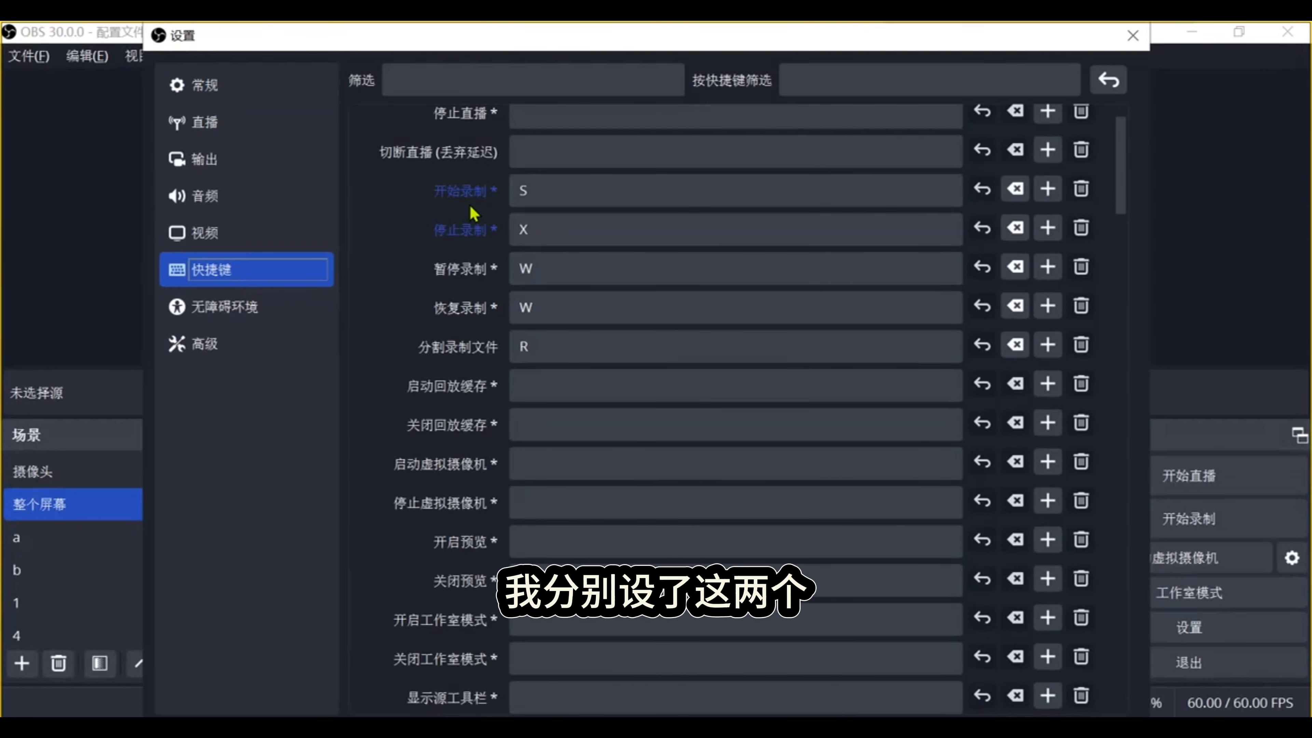
scroll(551, 246, down, 2)
scroll(551, 246, down, 9)
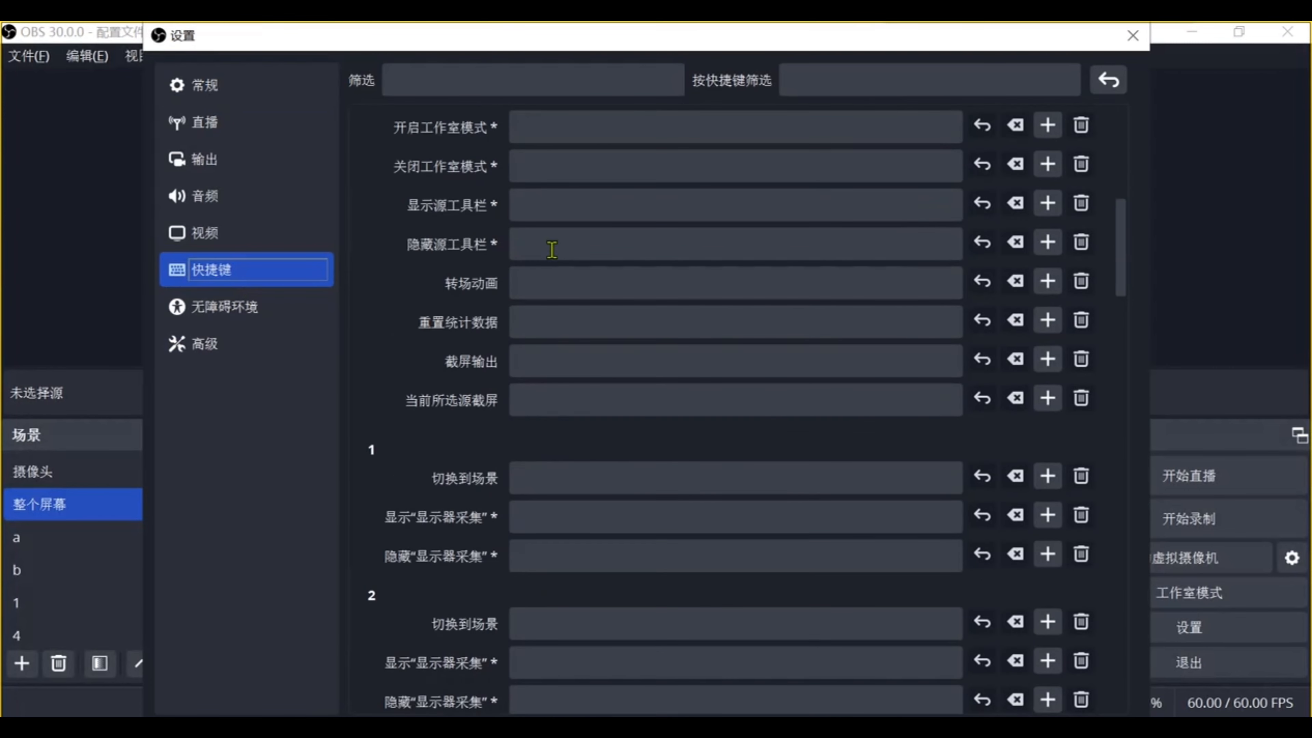
click(549, 305)
key(1)
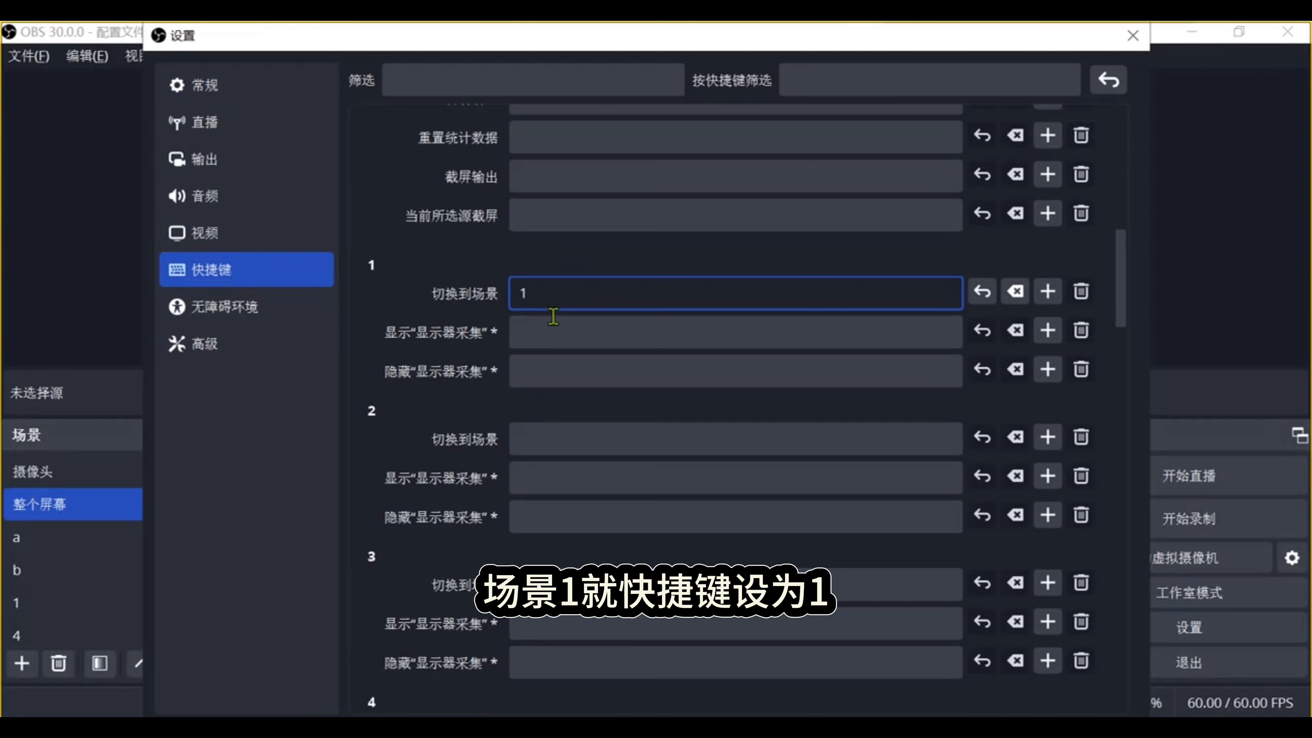
click(592, 442)
key(2)
Assign the number keys 3 through 9 as the switch-to-scene hotkeys of the scenes with the same numbers.
scroll(592, 440, down, 3)
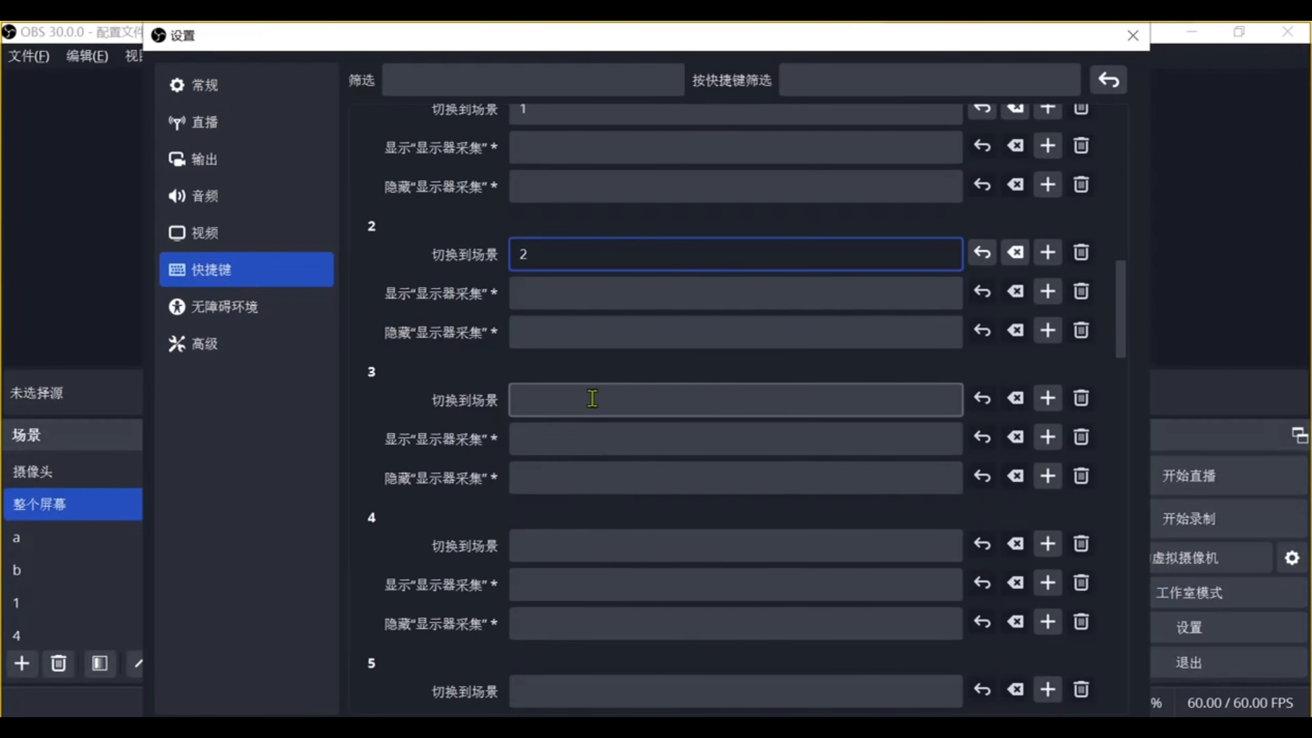
click(583, 406)
key(3)
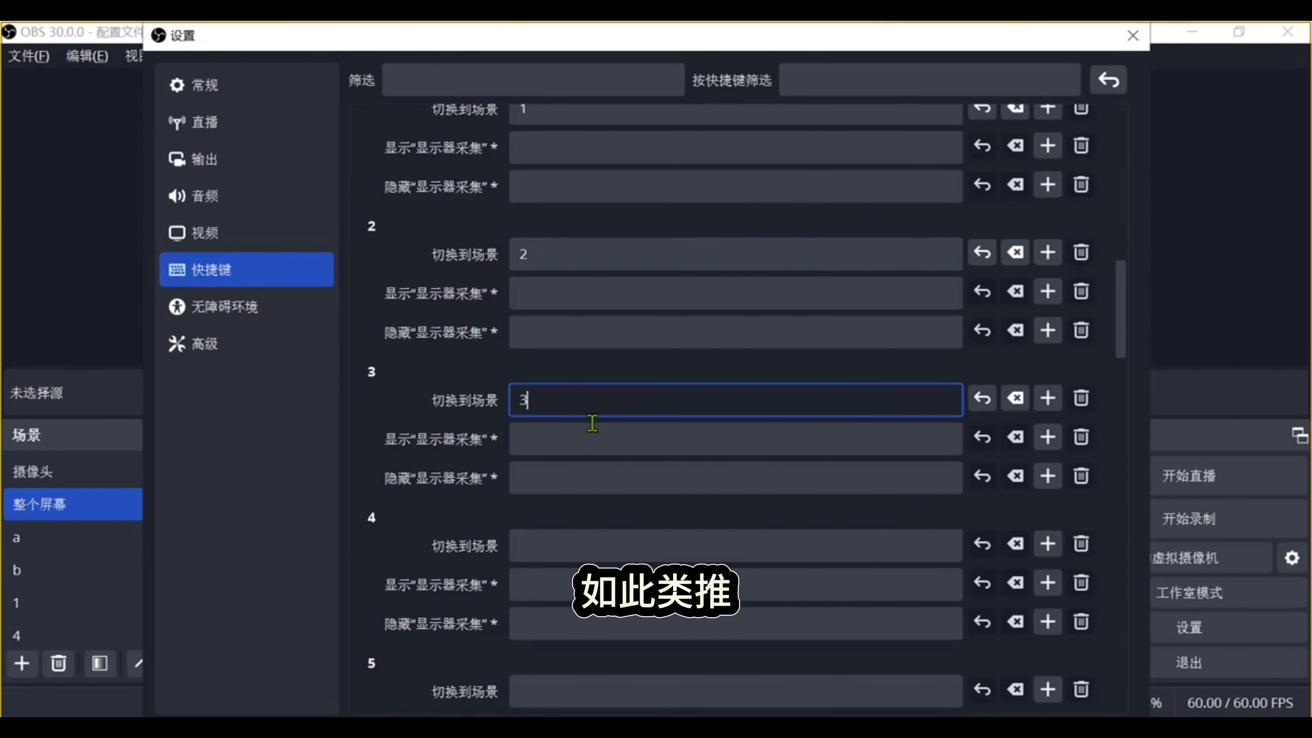
scroll(581, 403, down, 3)
click(593, 429)
key(4)
scroll(593, 439, down, 3)
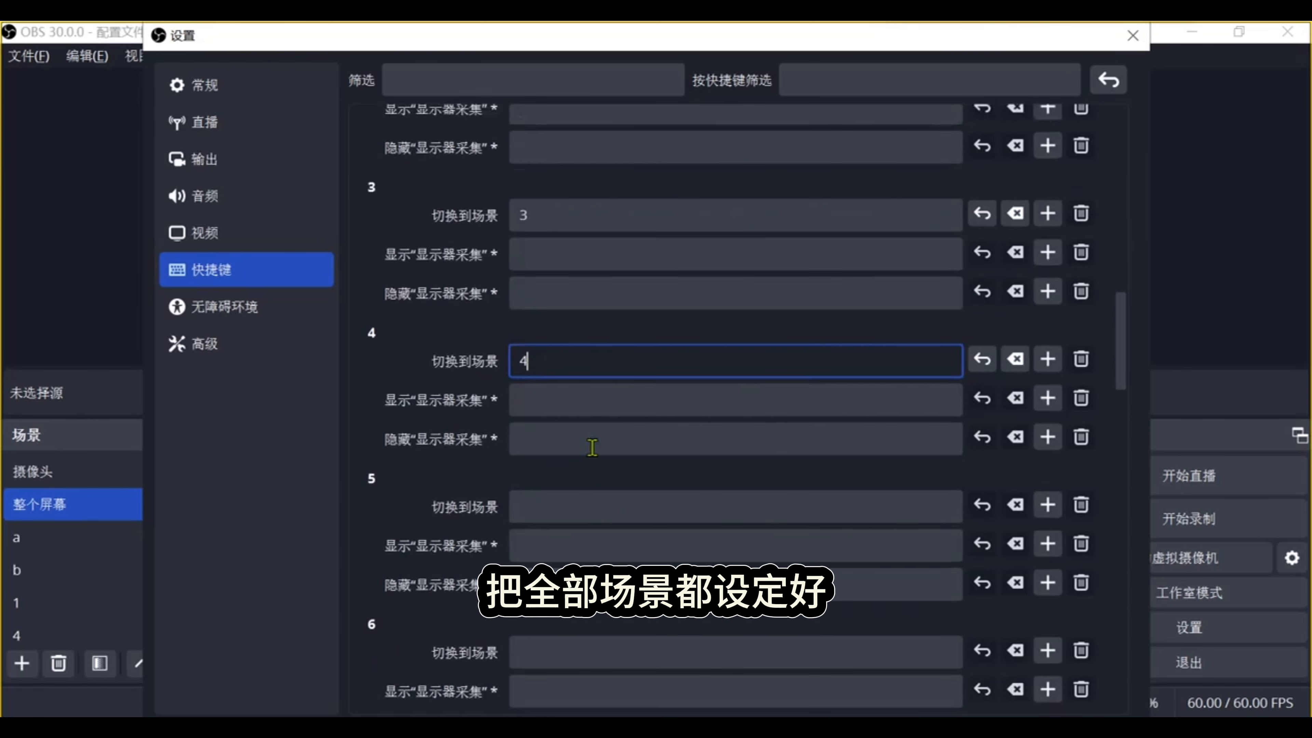
scroll(588, 460, down, 2)
key(5)
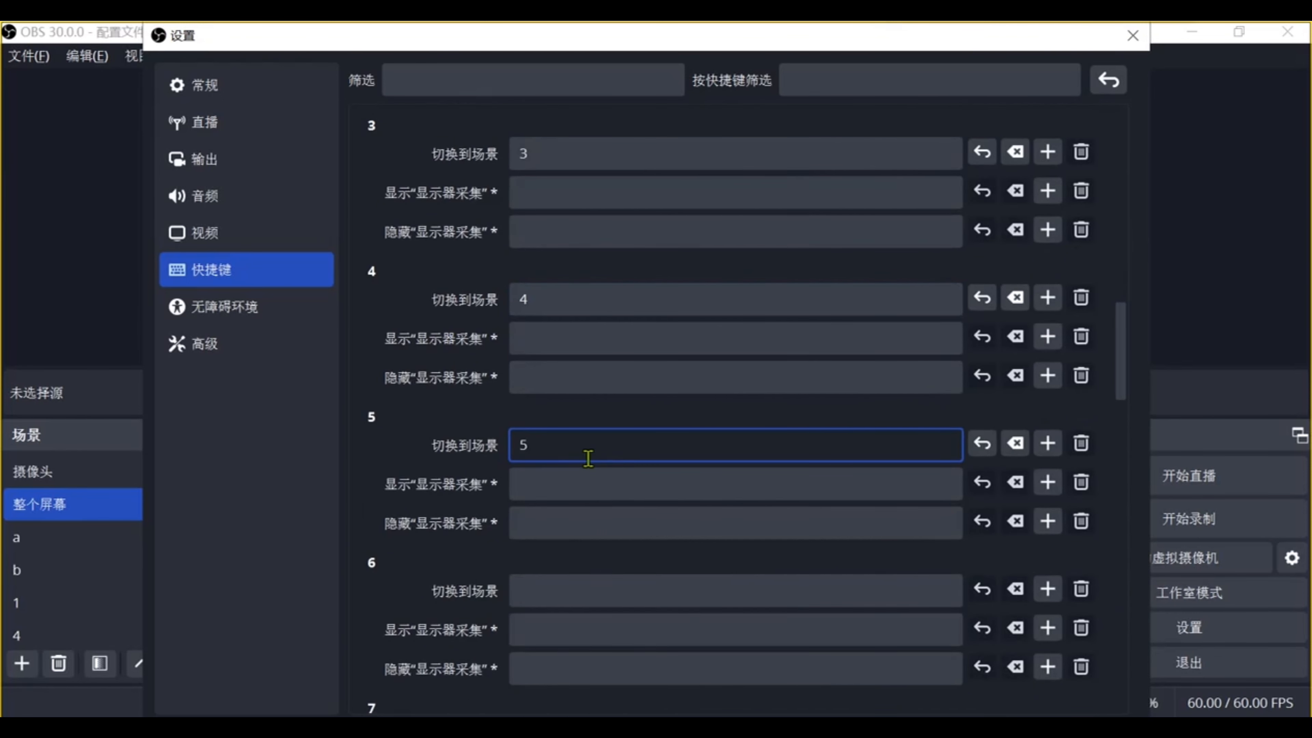
scroll(577, 448, down, 2)
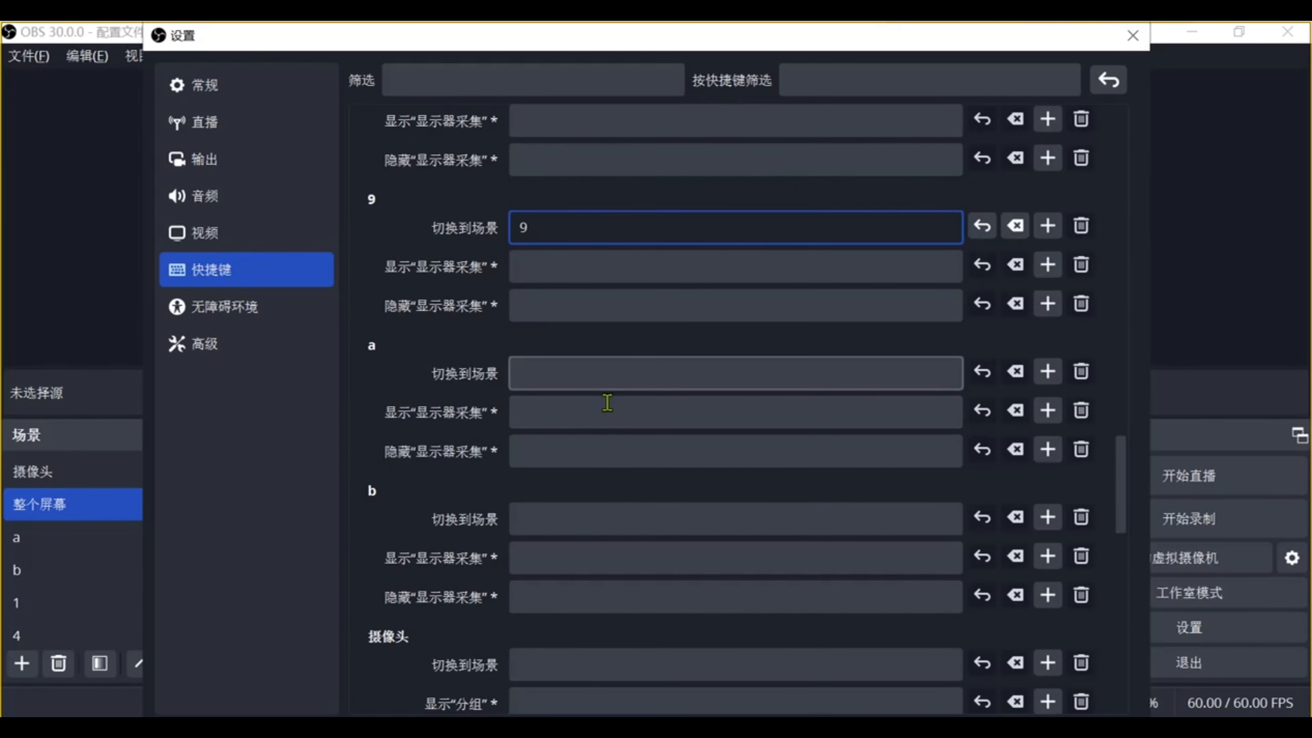
Assign keys A and B as the switch-to-scene hotkeys of scenes a and b.
click(607, 403)
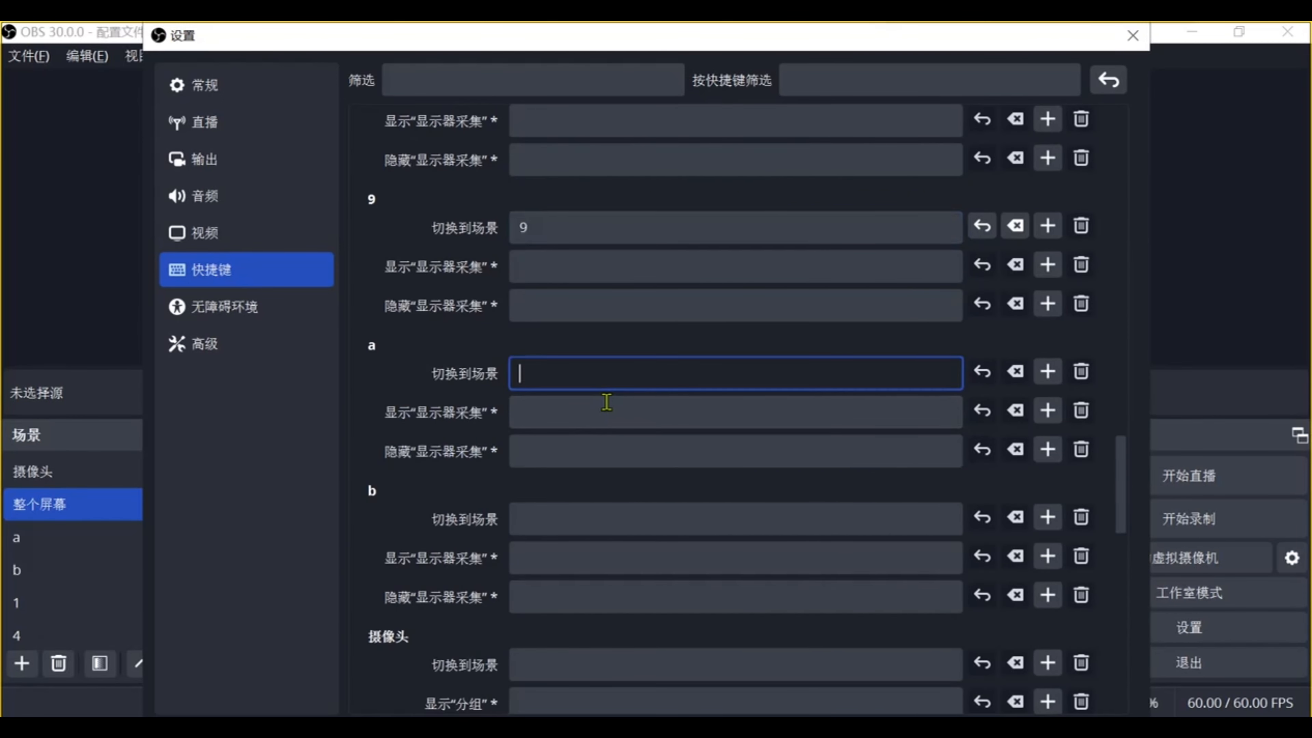
key(a)
scroll(602, 408, down, 2)
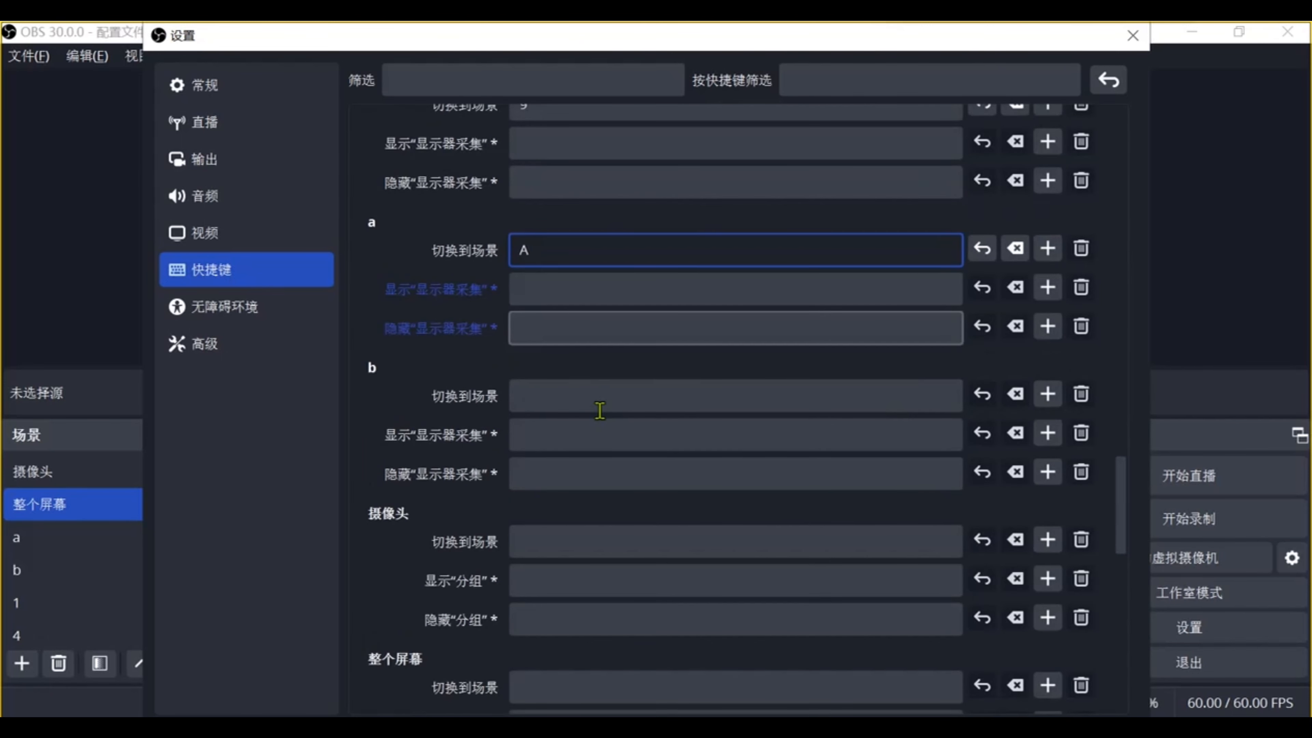
click(600, 411)
key(b)
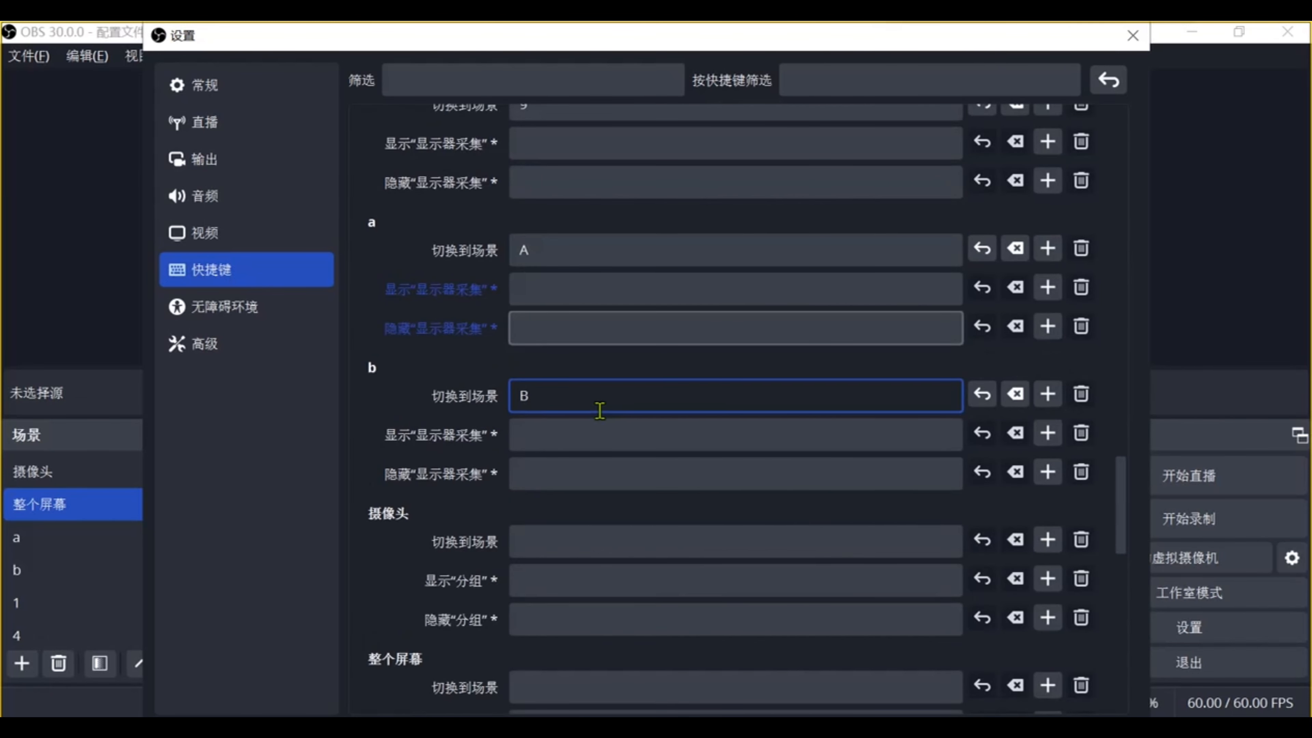
Assign Ctrl + Alt as the switch-to-scene hotkey of the full-screen scene 整个屏幕 and save the settings changes.
scroll(600, 411, down, 2)
scroll(599, 411, down, 2)
scroll(599, 411, down, 1)
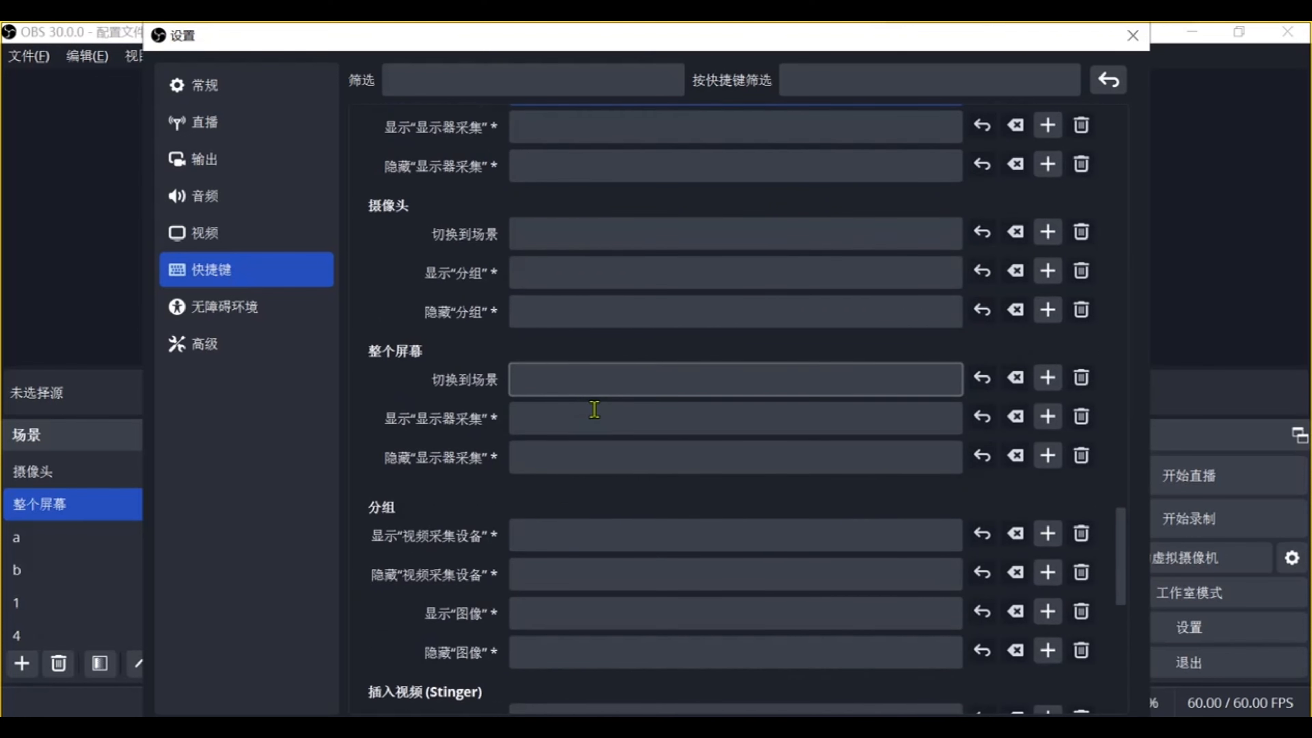
click(595, 408)
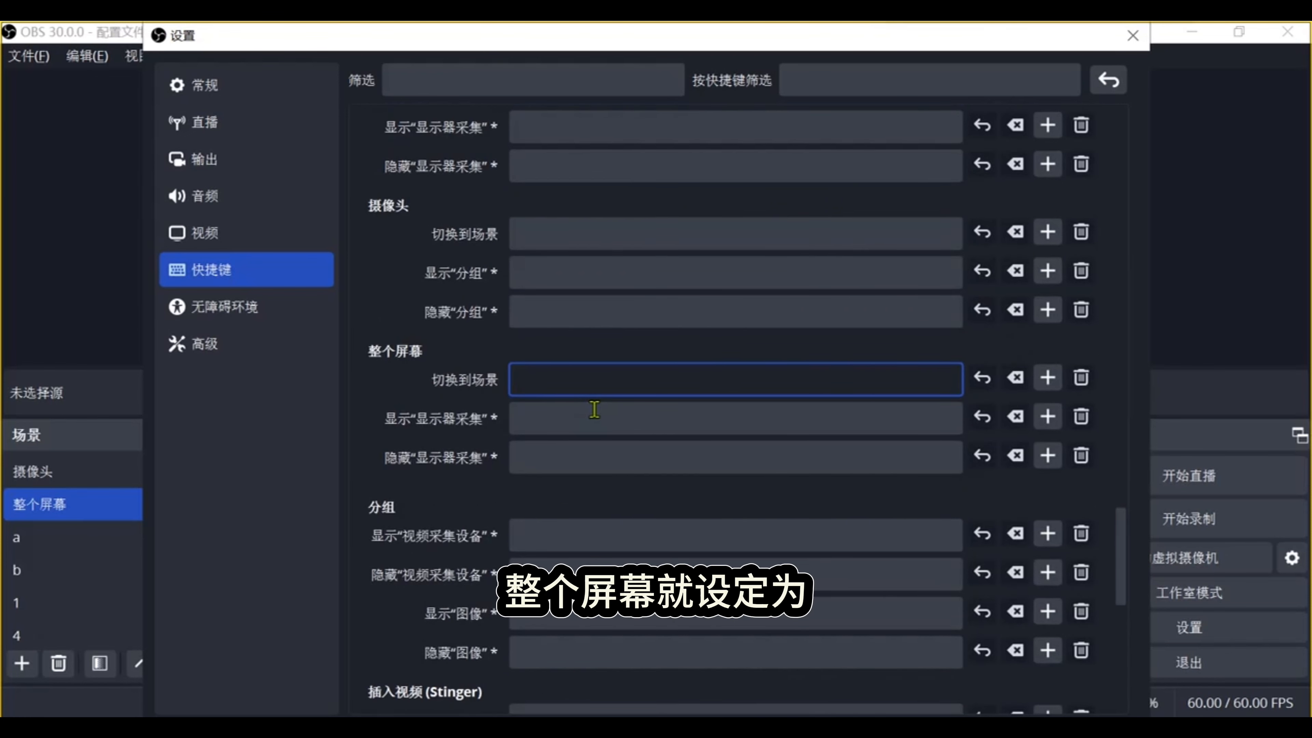
key(ctrl+alt)
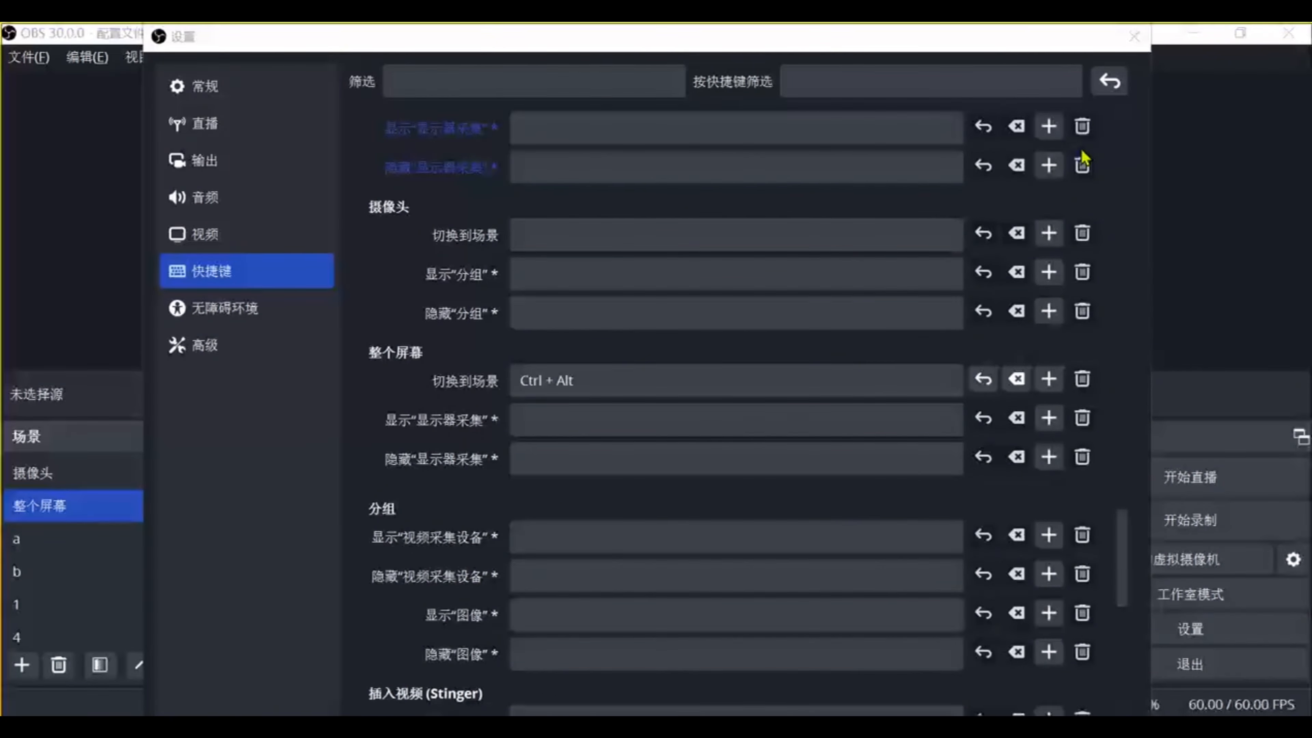
click(1135, 36)
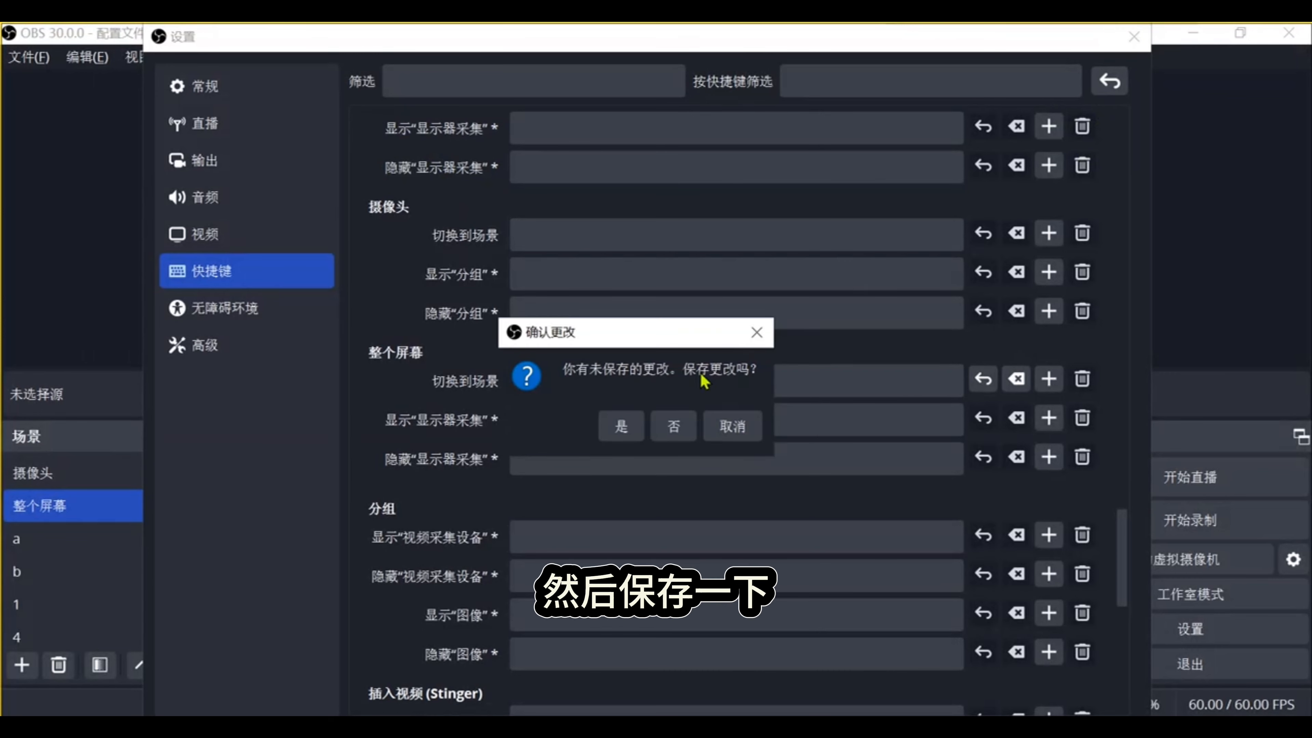
click(625, 427)
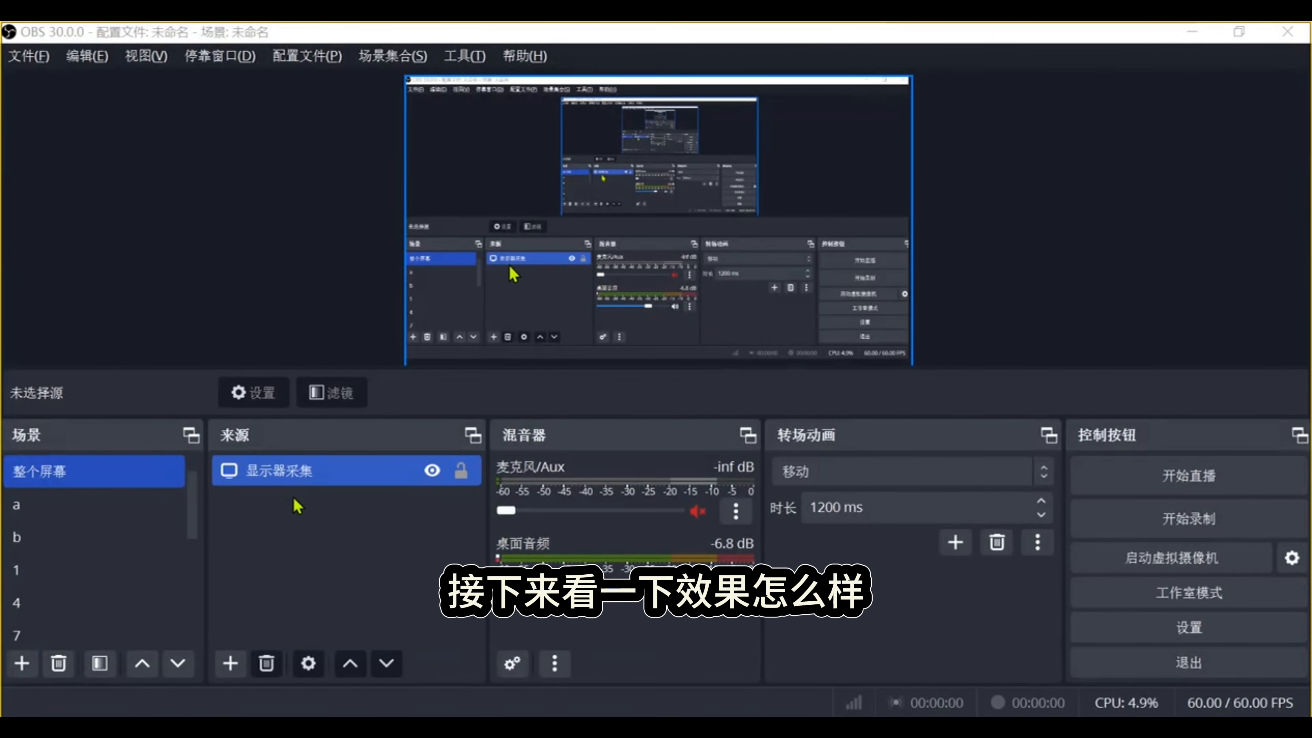
Test the scene hotkeys by switching between scenes 1, b, a and the full-screen scene 整个屏幕.
key(1)
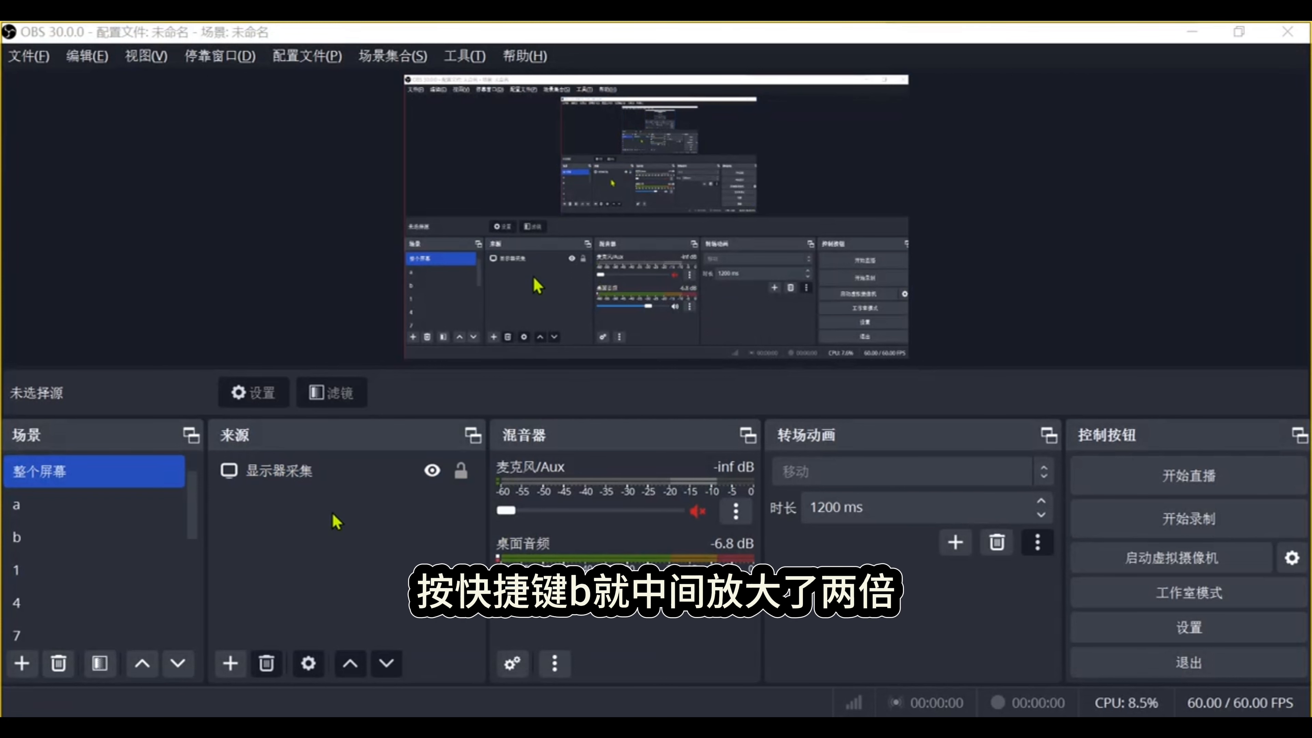
key(b)
key(t)
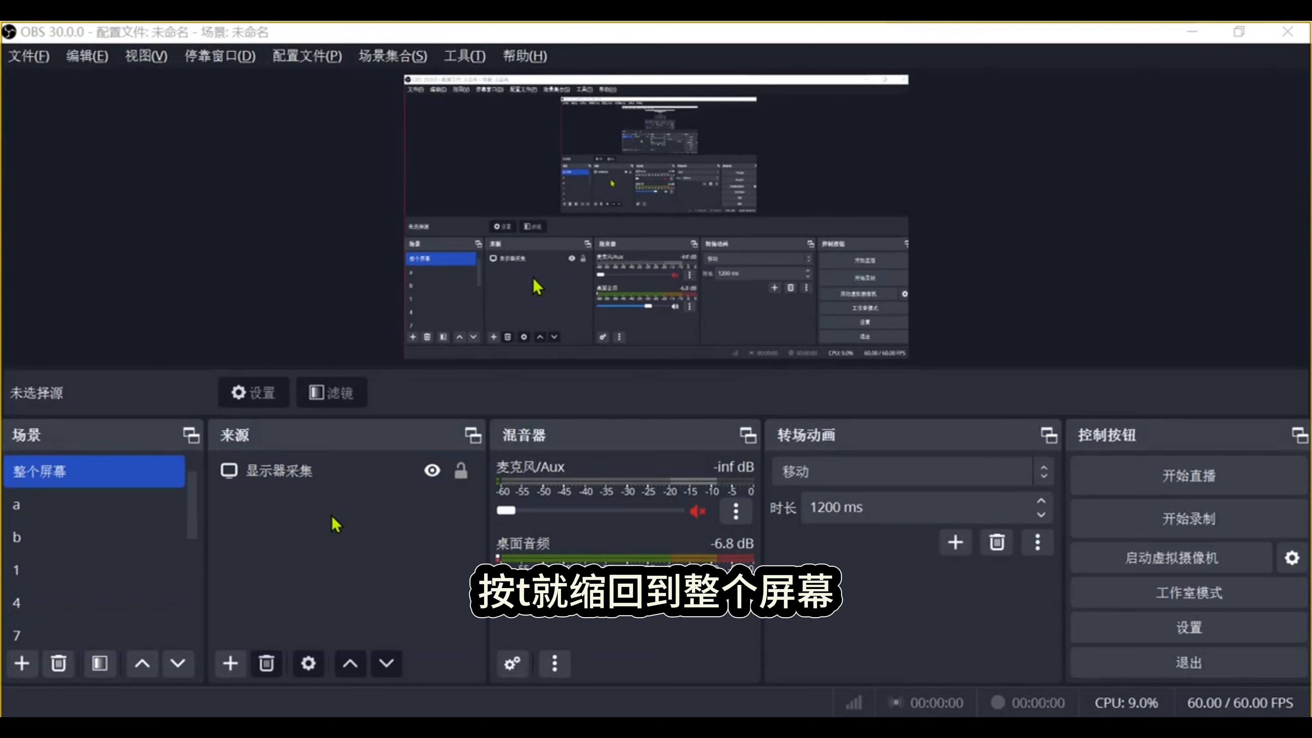
key(a)
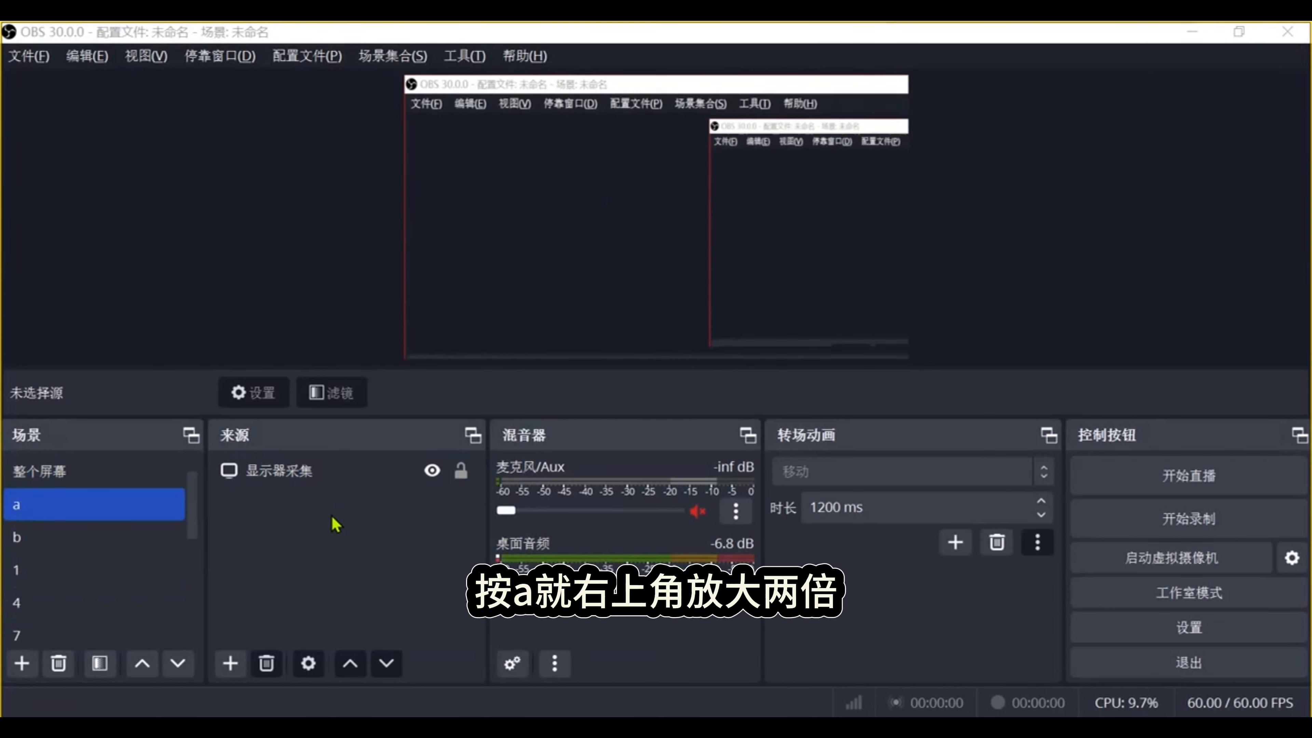
key(1)
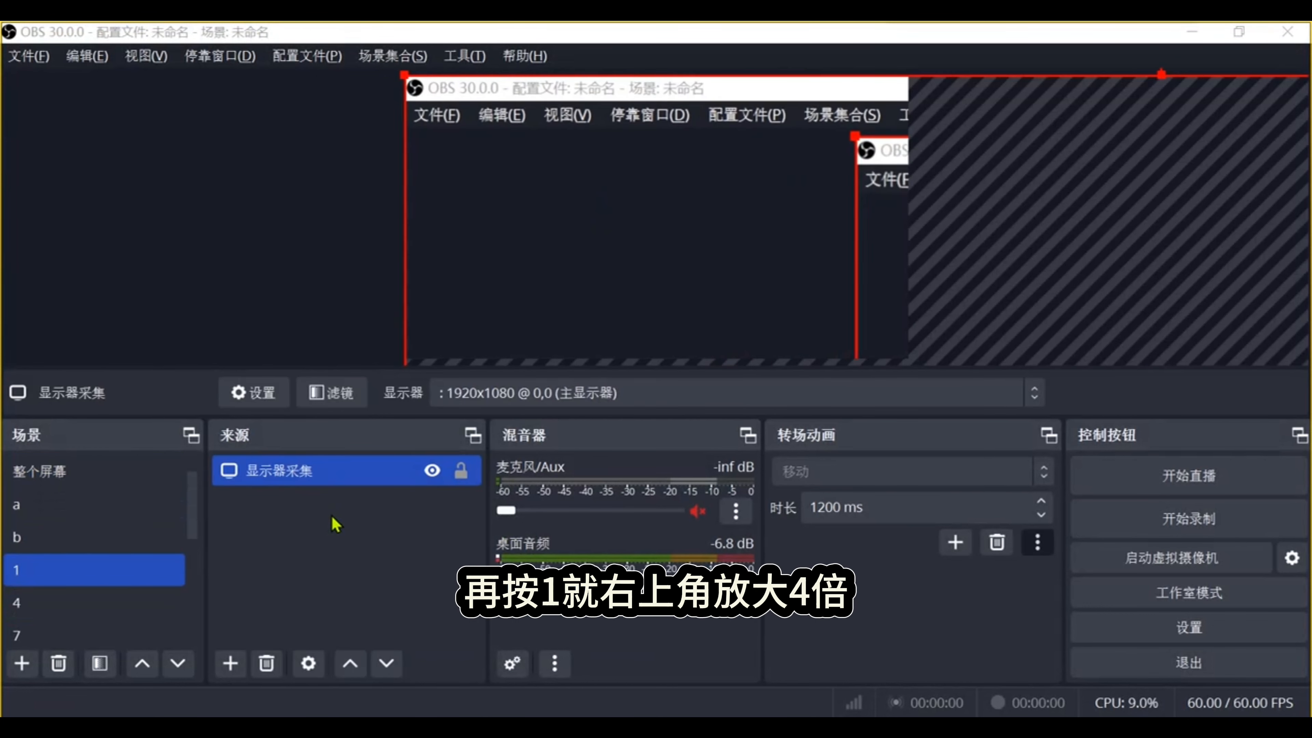